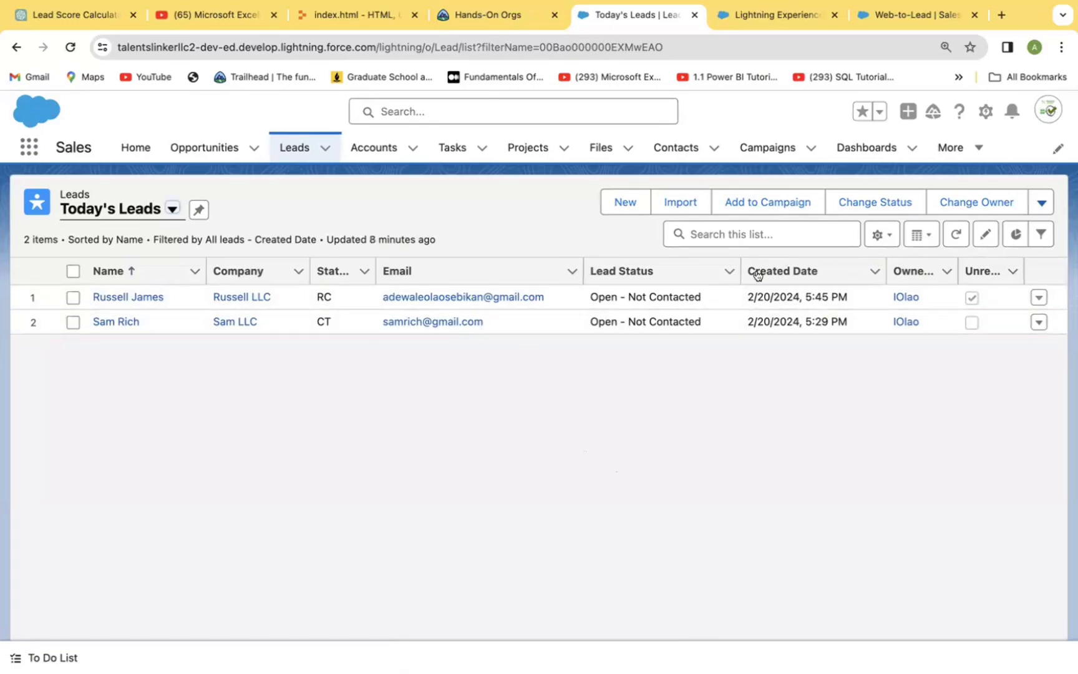
Step: Open the Fields & Relationships of the Lead object in the Setup Object Manager
{"action": "left_click", "coordinate": [985, 111]}
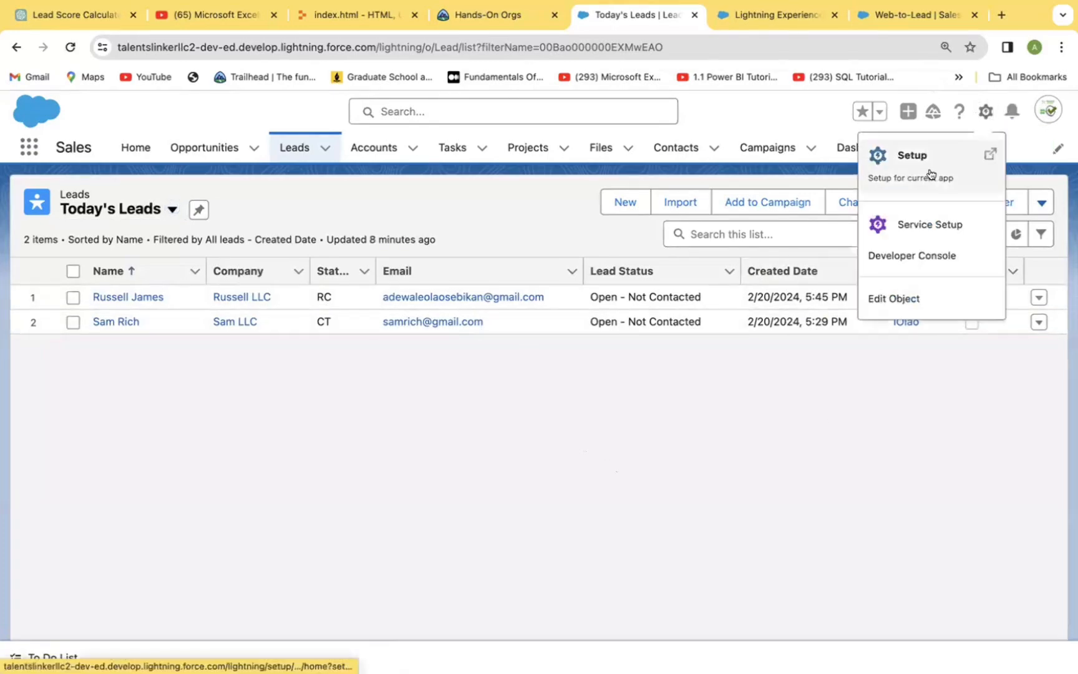
{"action": "left_click", "coordinate": [889, 165]}
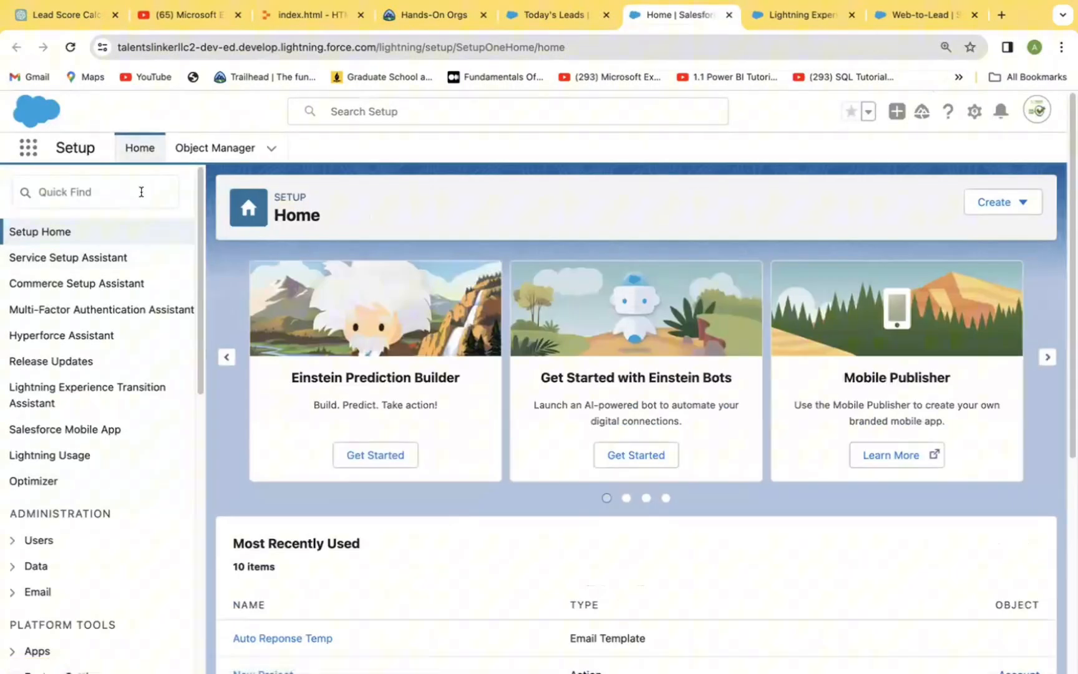
{"action": "left_click", "coordinate": [142, 192]}
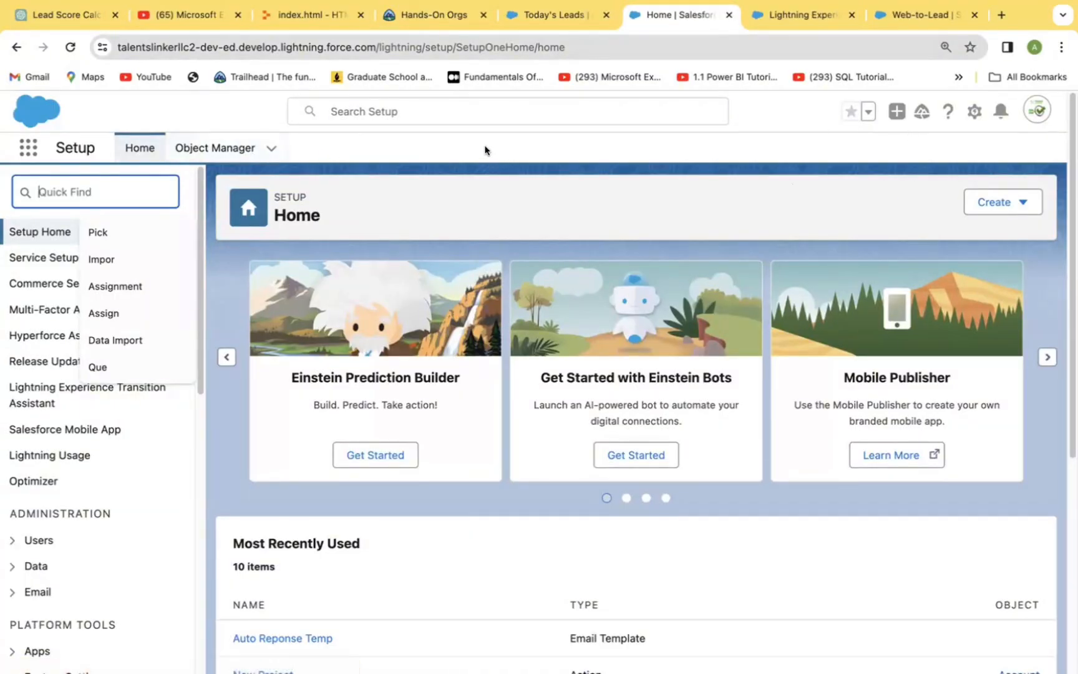
{"action": "left_click", "coordinate": [198, 148]}
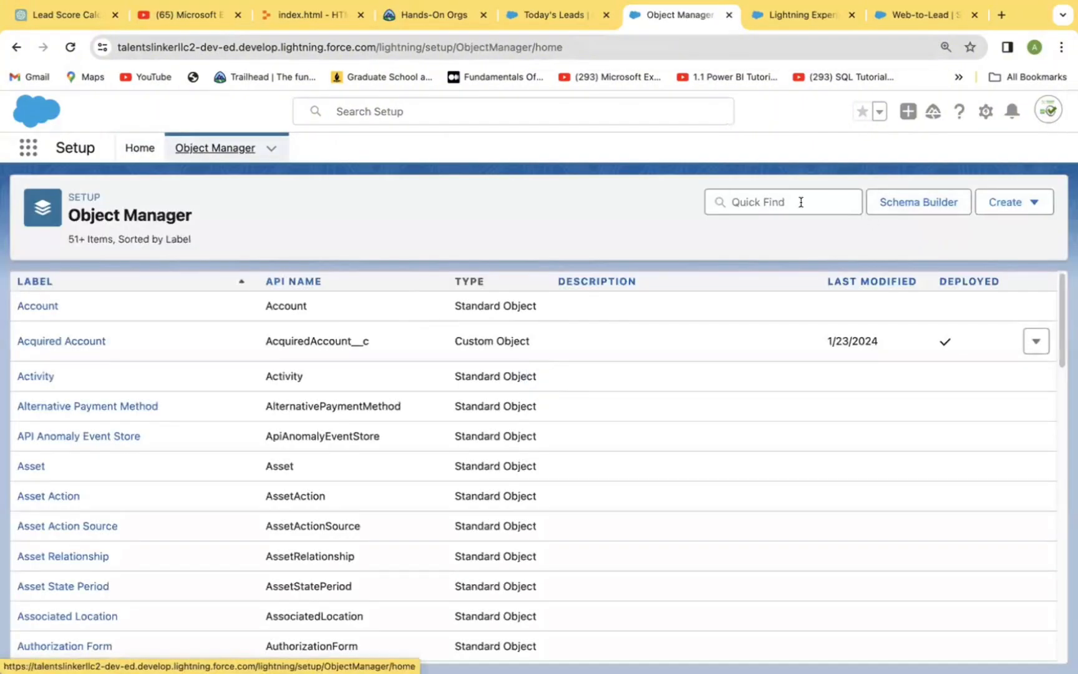
{"action": "left_click", "coordinate": [800, 202]}
{"action": "type", "text": "Lead"}
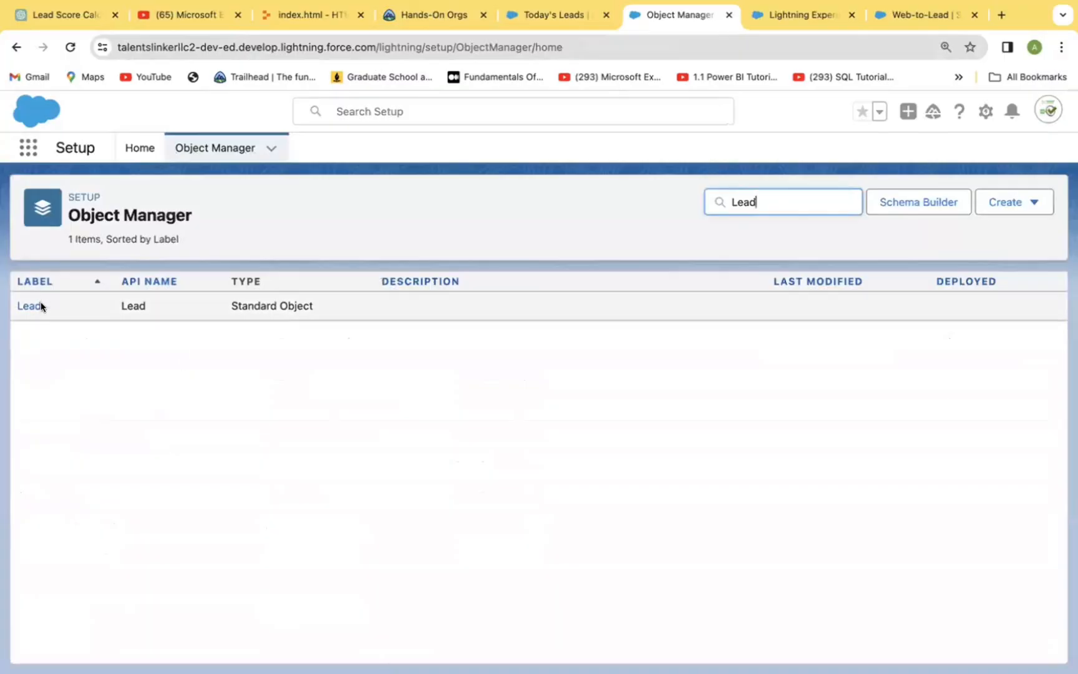
{"action": "left_click", "coordinate": [34, 307]}
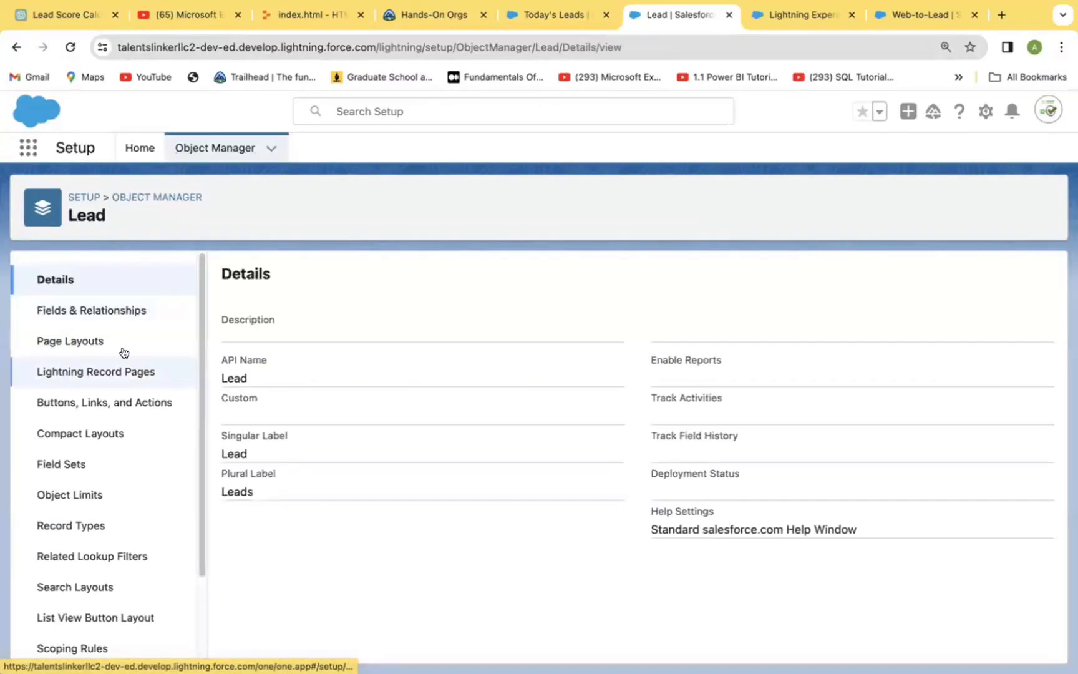
{"action": "left_click", "coordinate": [113, 312]}
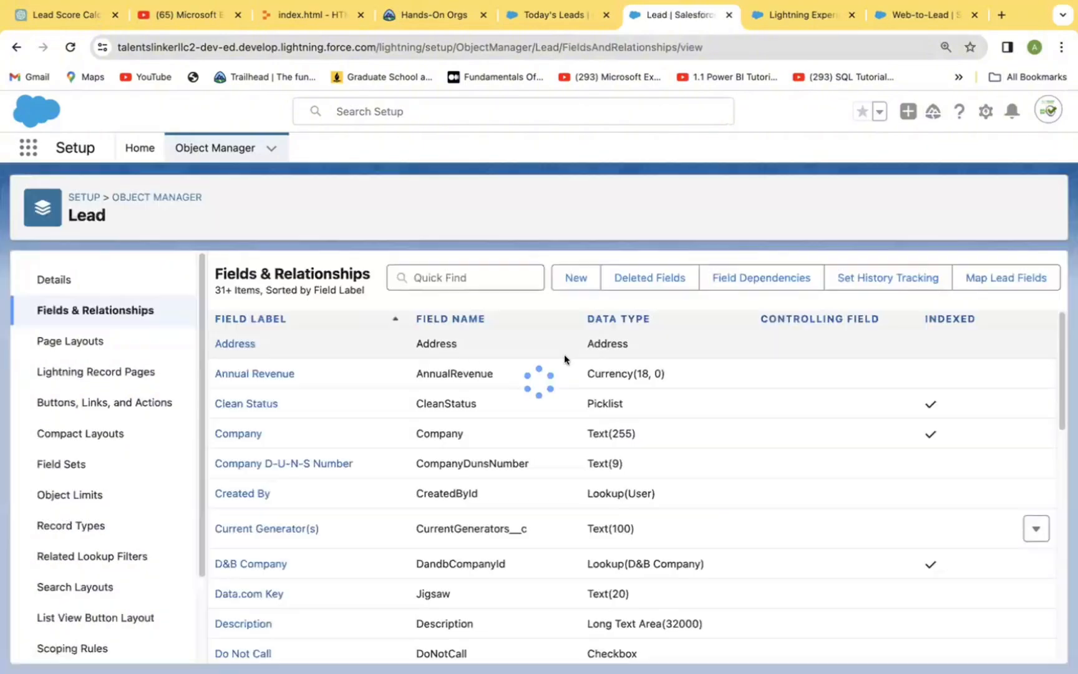
Step: Start a new custom field on the Lead object with Formula as its data type
{"action": "left_click", "coordinate": [571, 277]}
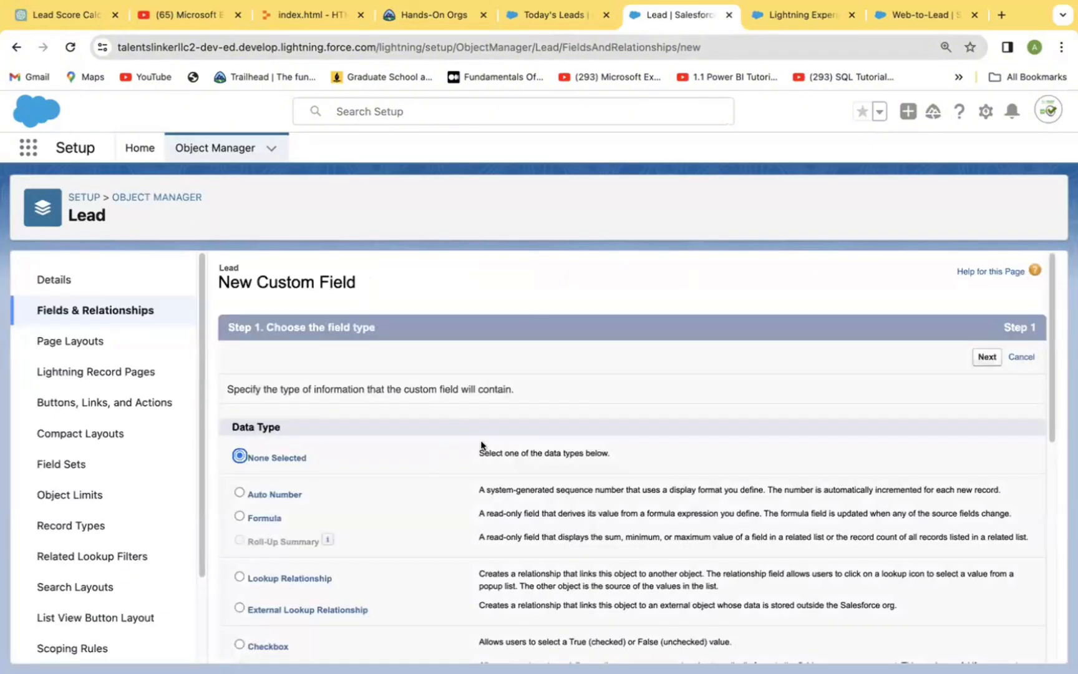
{"action": "left_click_drag", "start_coordinate": [1048, 364], "coordinate": [1043, 414]}
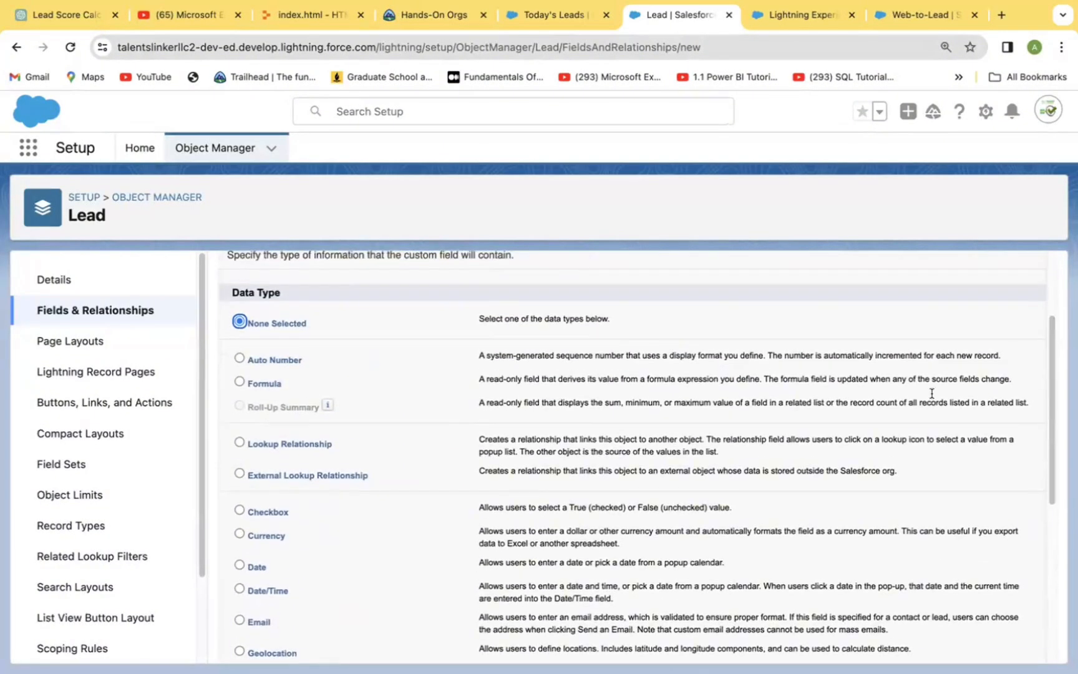
{"action": "left_click", "coordinate": [240, 381]}
{"action": "left_click_drag", "start_coordinate": [1050, 485], "coordinate": [1050, 643]}
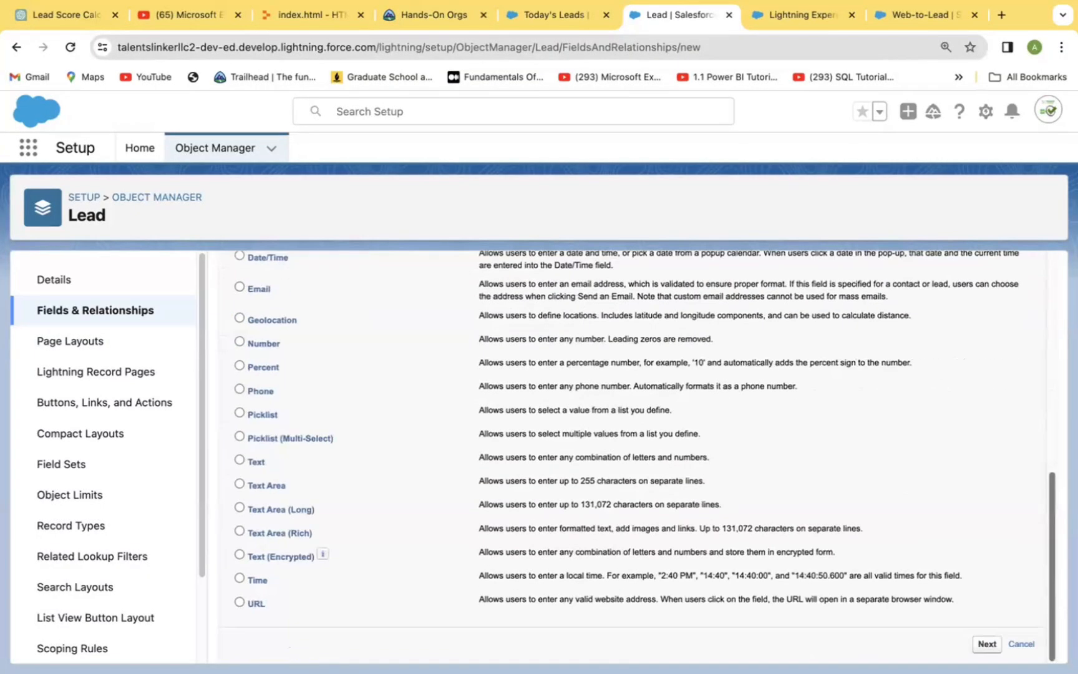
{"action": "left_click", "coordinate": [987, 643]}
Step: Set the new field's label to Lead Score, with Lead_Score as its field name
{"action": "left_click", "coordinate": [432, 394]}
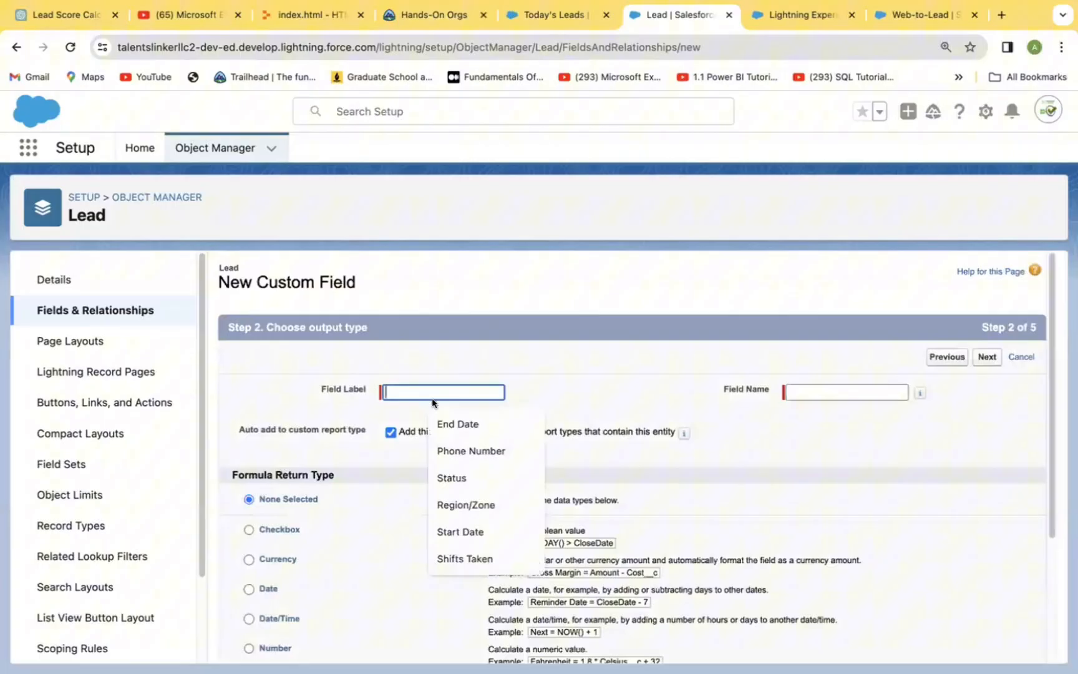
{"action": "left_click", "coordinate": [401, 380]}
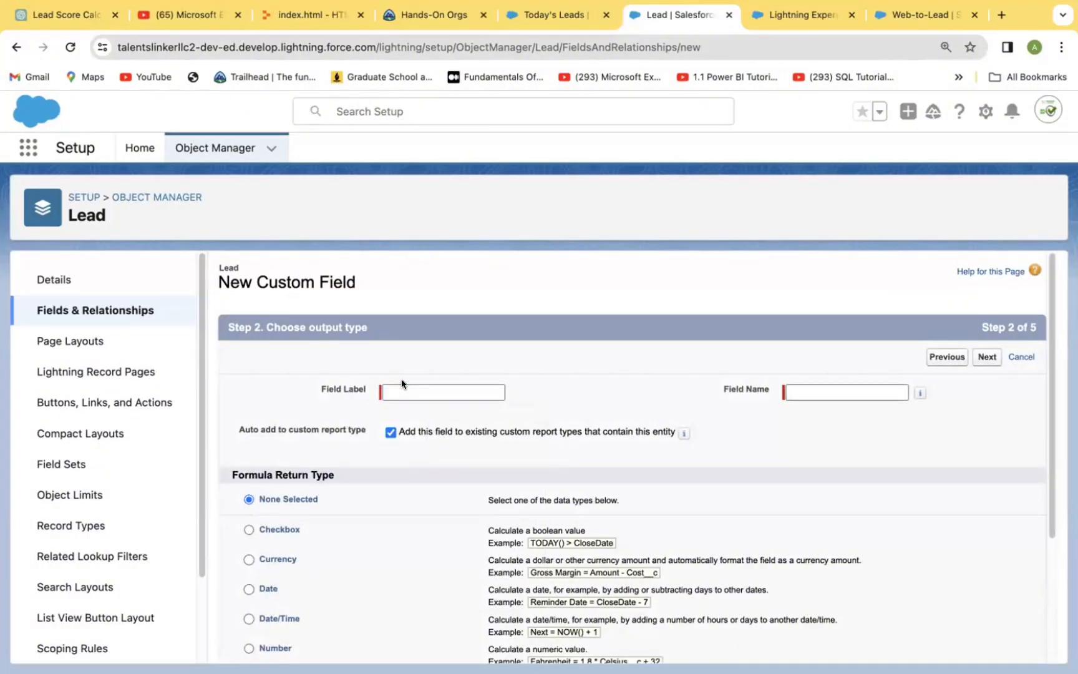
{"action": "left_click", "coordinate": [406, 388]}
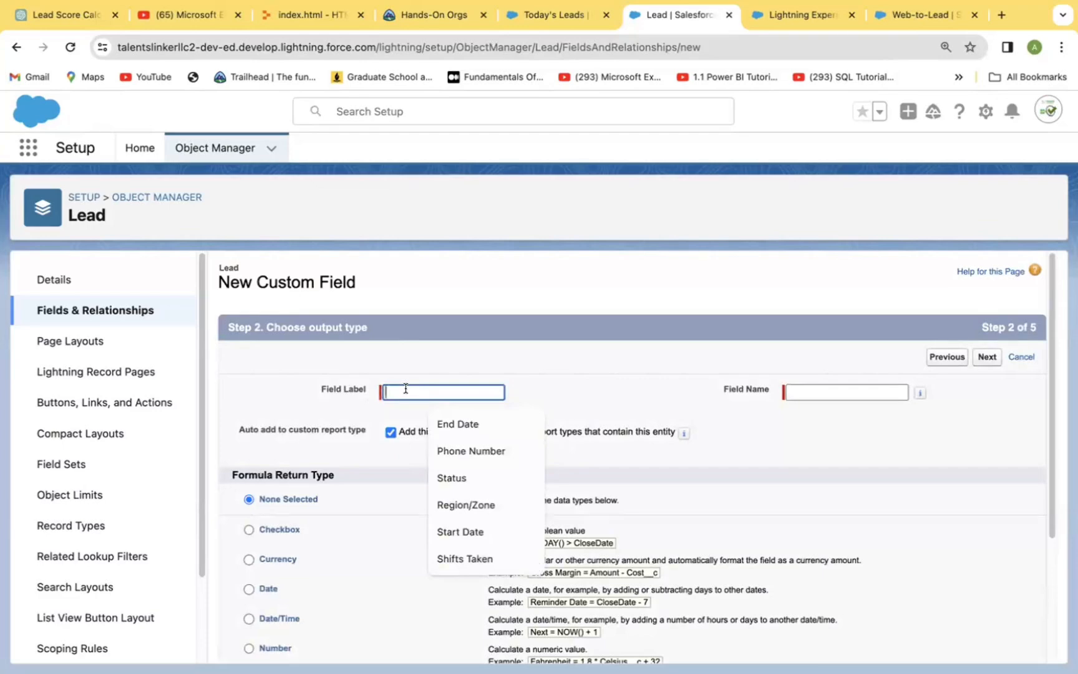
{"action": "type", "text": "Lead Score"}
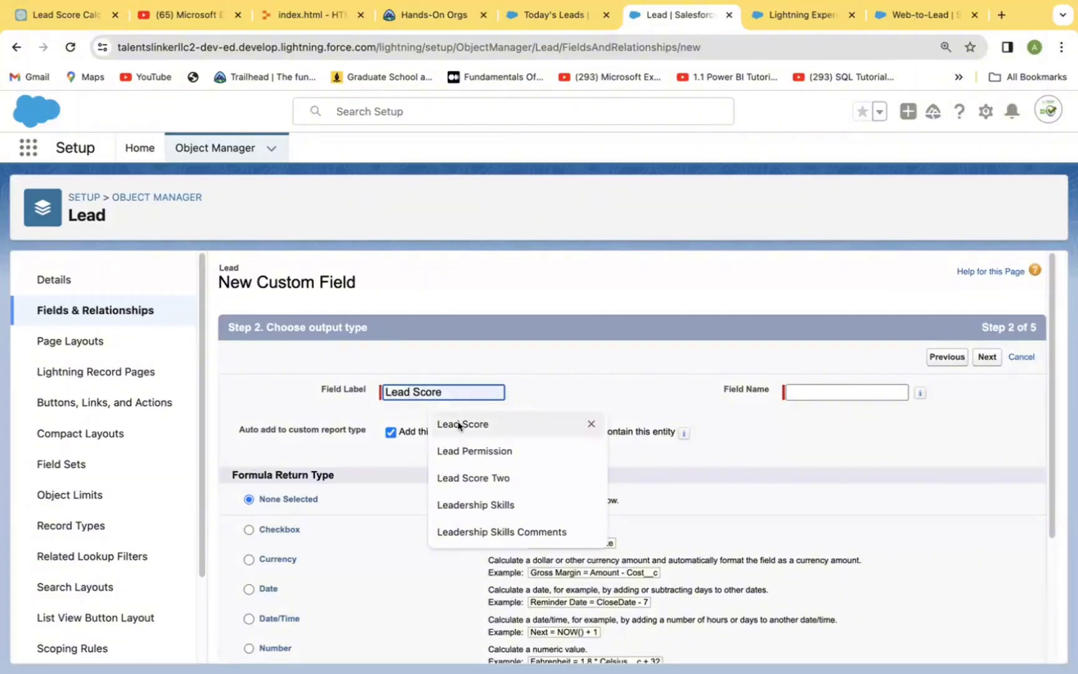
{"action": "left_click", "coordinate": [458, 426]}
{"action": "left_click", "coordinate": [811, 391]}
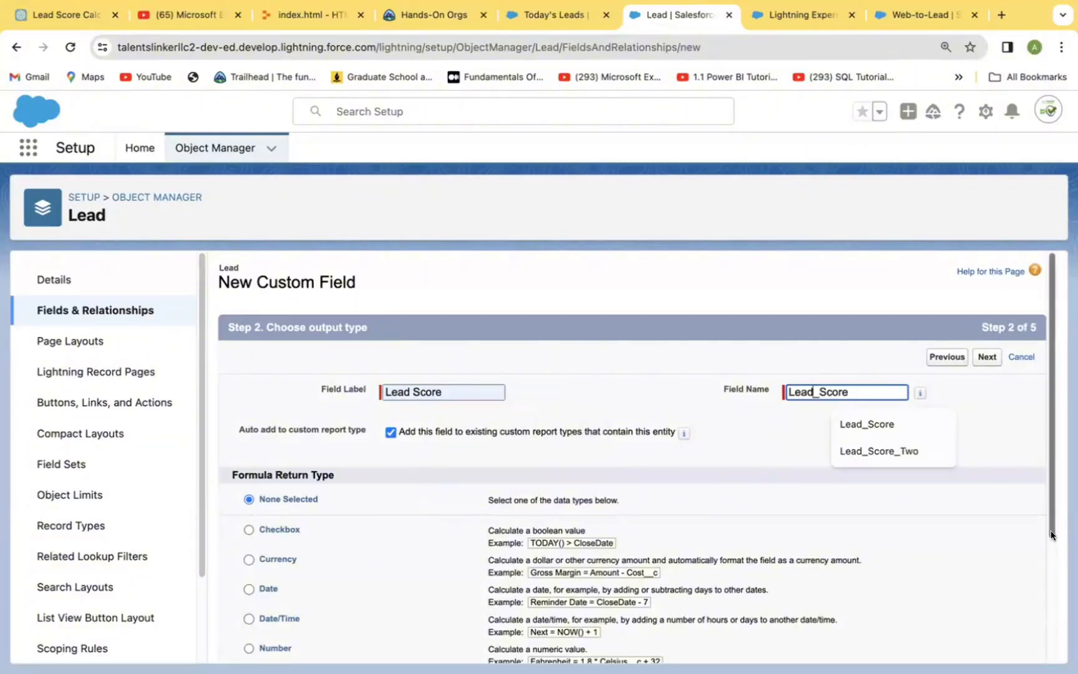
Step: Choose Number as the formula return type with 2 decimal places and proceed to the formula entry
{"action": "scroll", "coordinate": [1039, 533], "scroll_direction": "down", "scroll_amount": 3}
{"action": "scroll", "coordinate": [1039, 534], "scroll_direction": "up", "scroll_amount": 1}
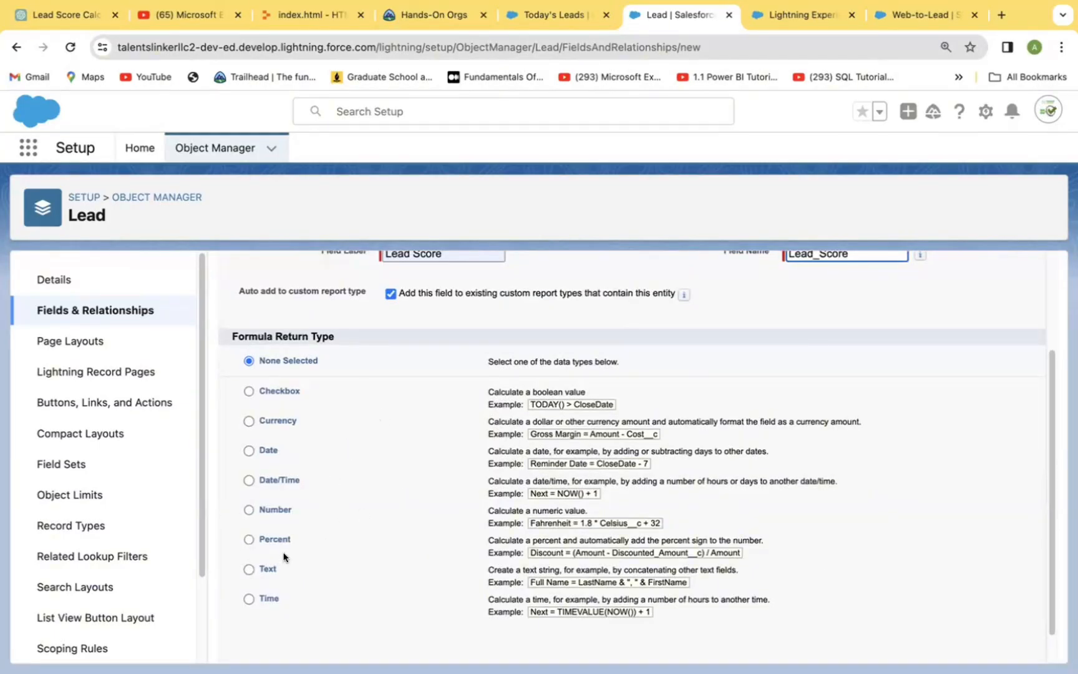
{"action": "left_click", "coordinate": [248, 510]}
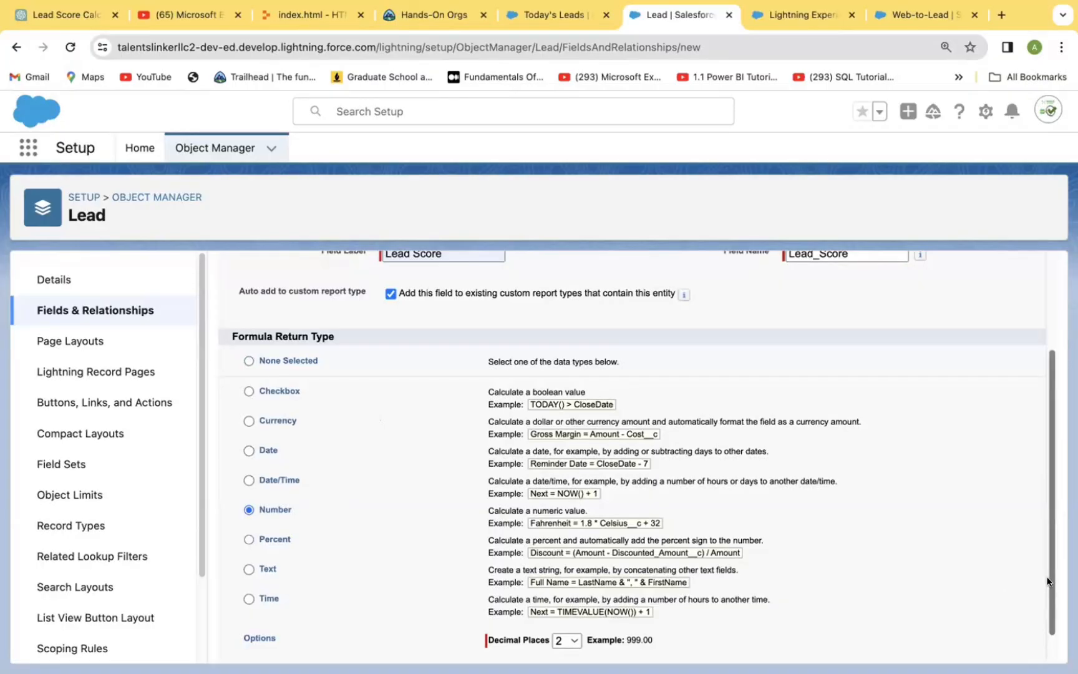
{"action": "scroll", "coordinate": [1048, 567], "scroll_direction": "down", "scroll_amount": 1}
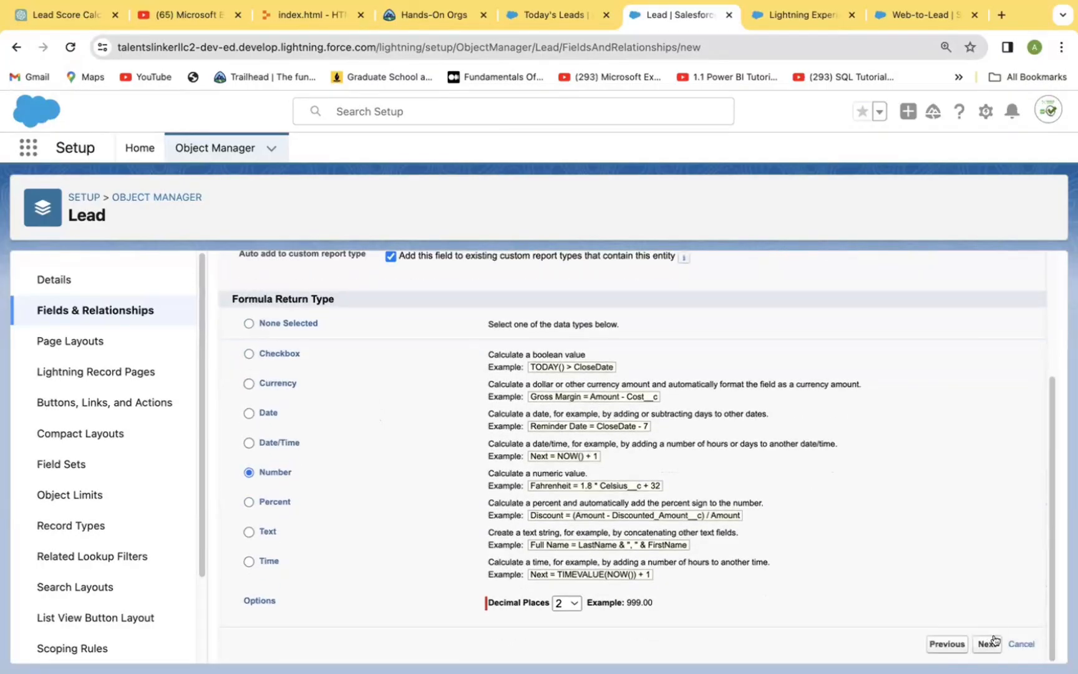
{"action": "left_click", "coordinate": [985, 644]}
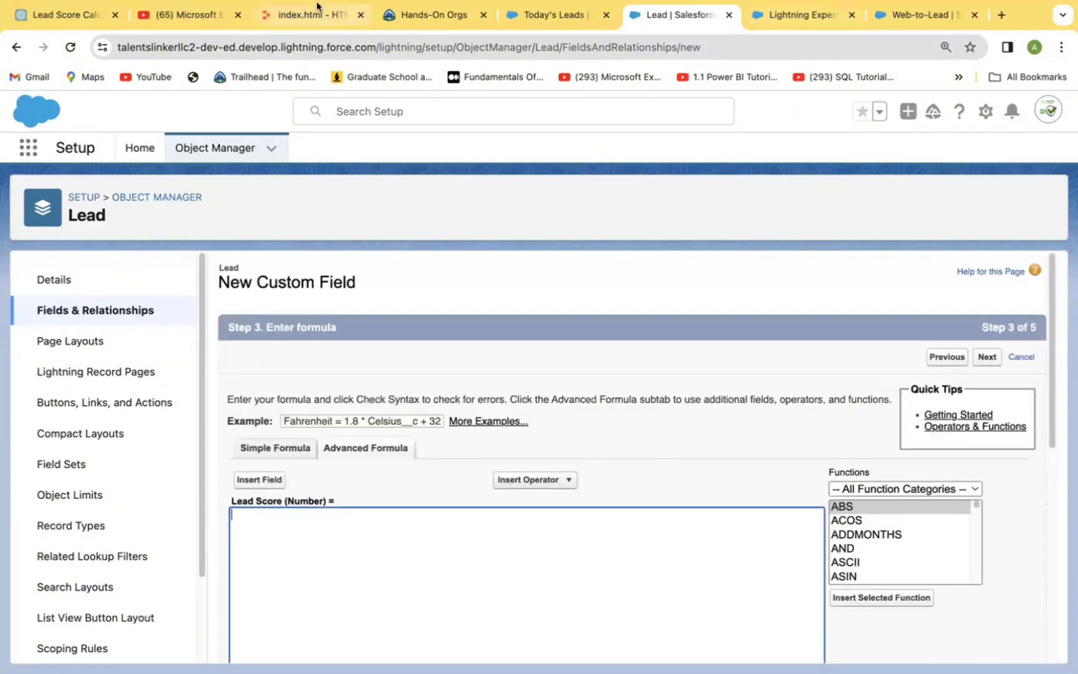
Step: Paste the formula scoring Industry (Technology 10, Finance 8, Healthcare 9, Education 7, Manufacturing 6, Retail 5, otherwise 3) plus 2 for CEO, CFO, Director, Manager titles
{"action": "mouse_move", "coordinate": [70, 18]}
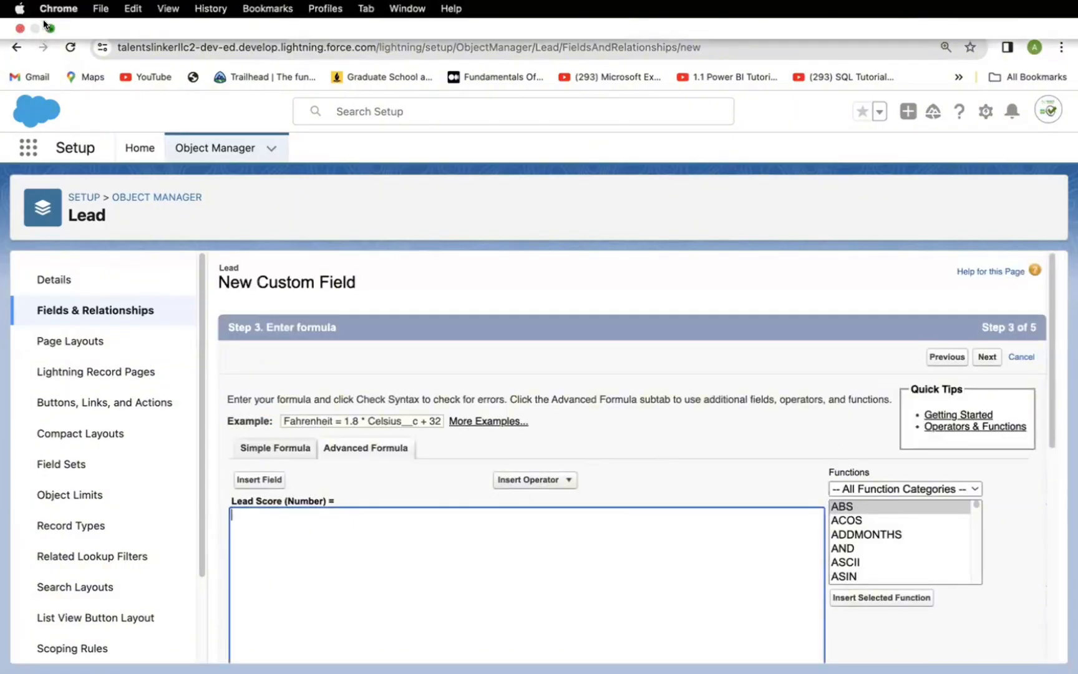
{"action": "left_click", "coordinate": [49, 28]}
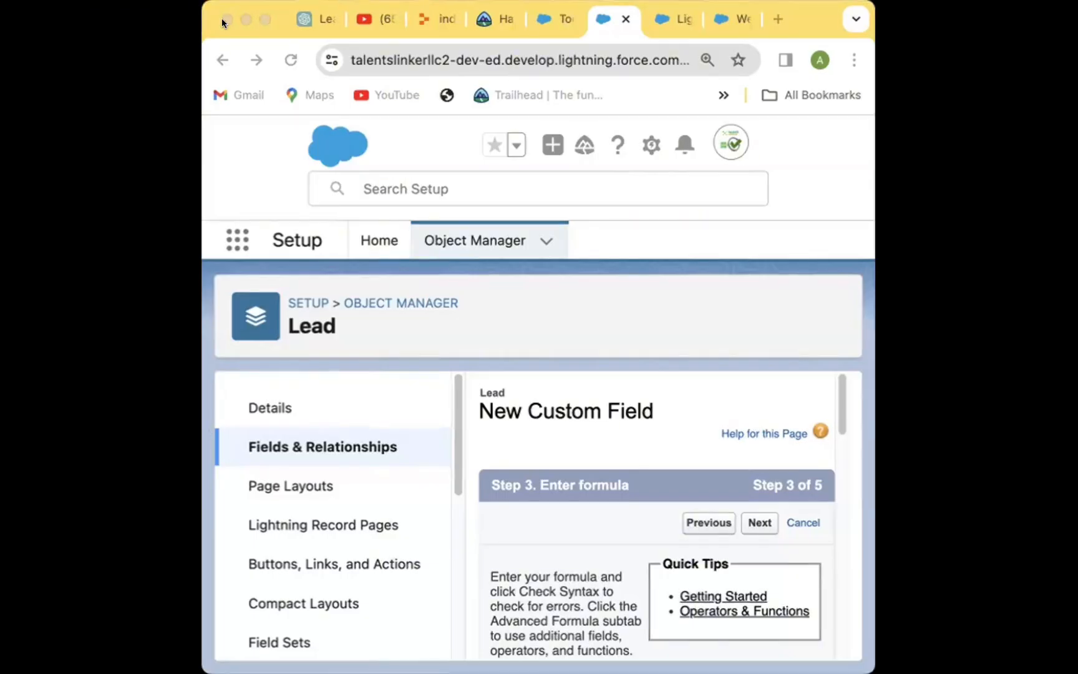
{"action": "left_click", "coordinate": [264, 19]}
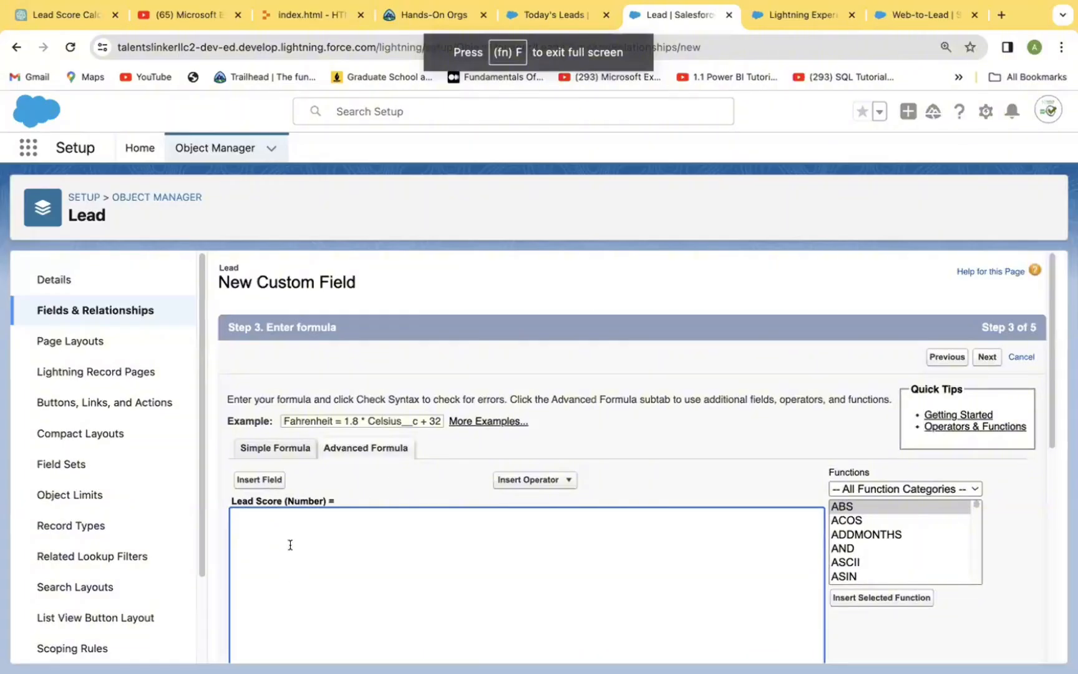
{"action": "key", "text": "super+v"}
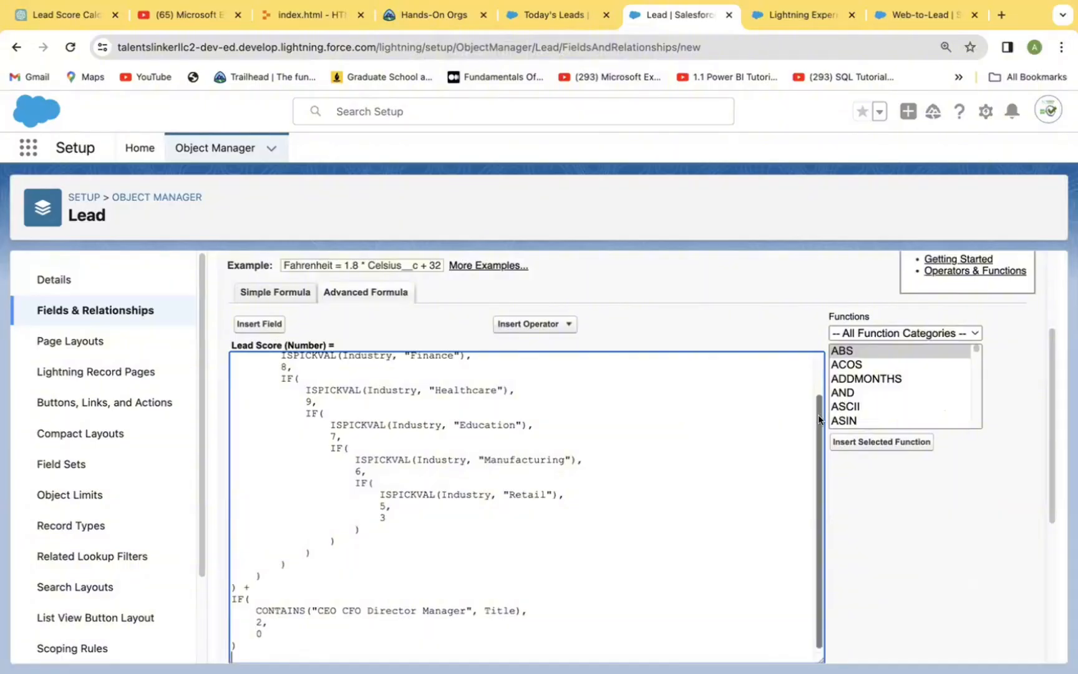
Step: Review the pasted Lead Score formula and check its syntax
{"action": "left_click_drag", "start_coordinate": [818, 414], "coordinate": [818, 373]}
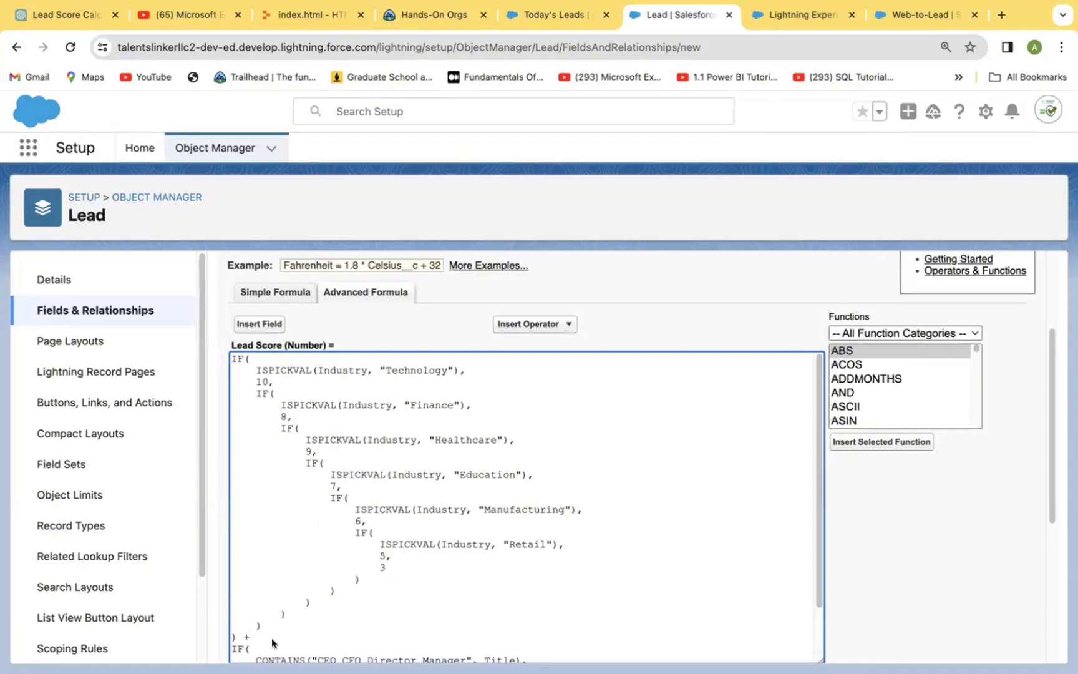
{"action": "scroll", "coordinate": [820, 600], "scroll_direction": "down", "scroll_amount": 2}
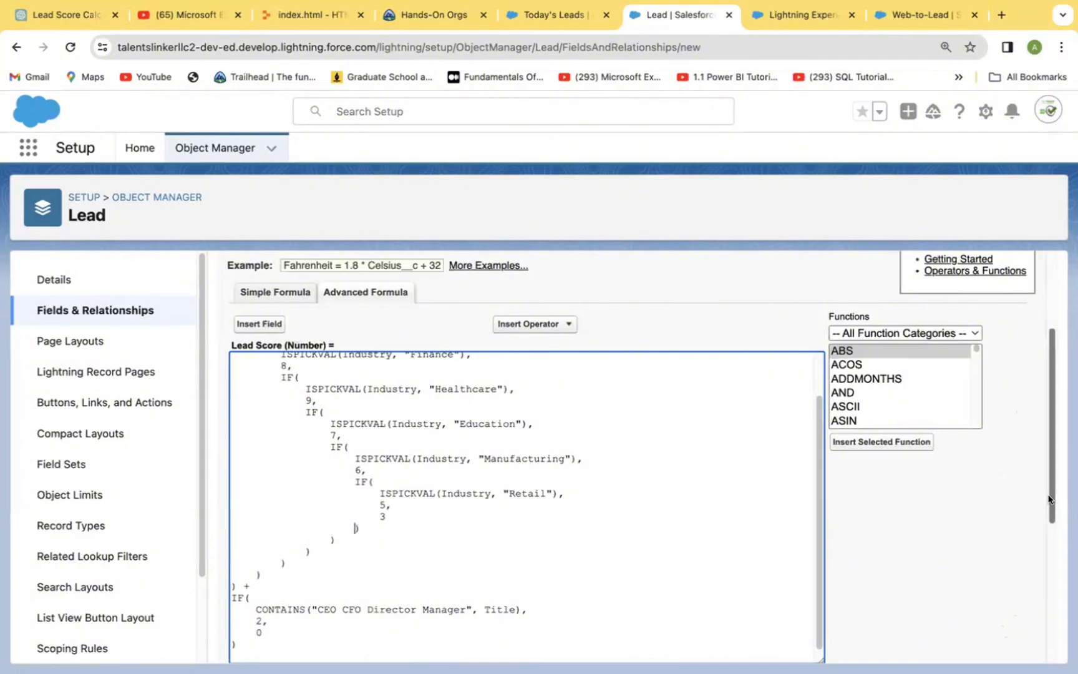
{"action": "scroll", "coordinate": [1044, 499], "scroll_direction": "down", "scroll_amount": 5}
{"action": "scroll", "coordinate": [1043, 543], "scroll_direction": "up", "scroll_amount": 1}
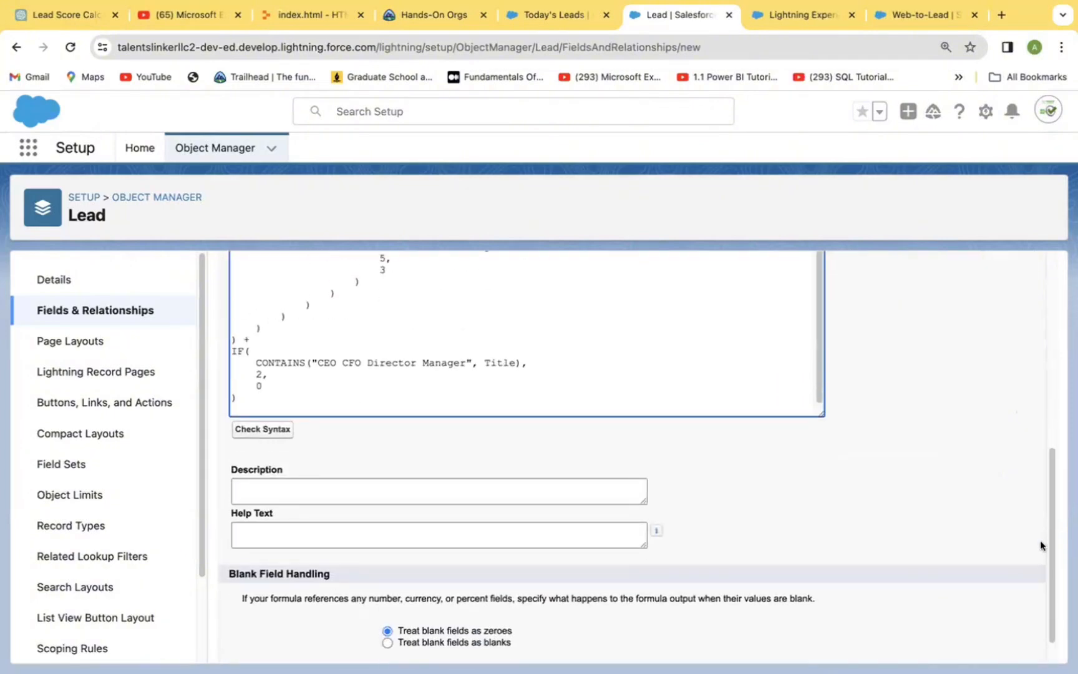
{"action": "left_click", "coordinate": [268, 428]}
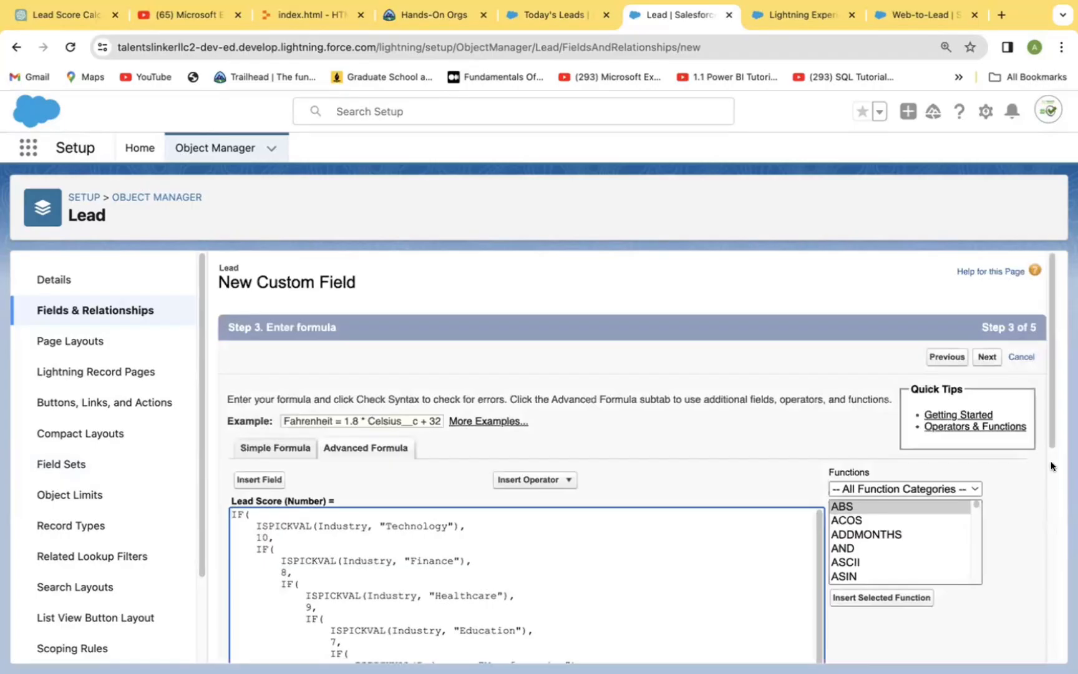
Step: Accept the formula with blank fields treated as zeroes, keep the default field-level security, and proceed to the page layout assignment
{"action": "scroll", "coordinate": [1037, 510], "scroll_direction": "down", "scroll_amount": 10}
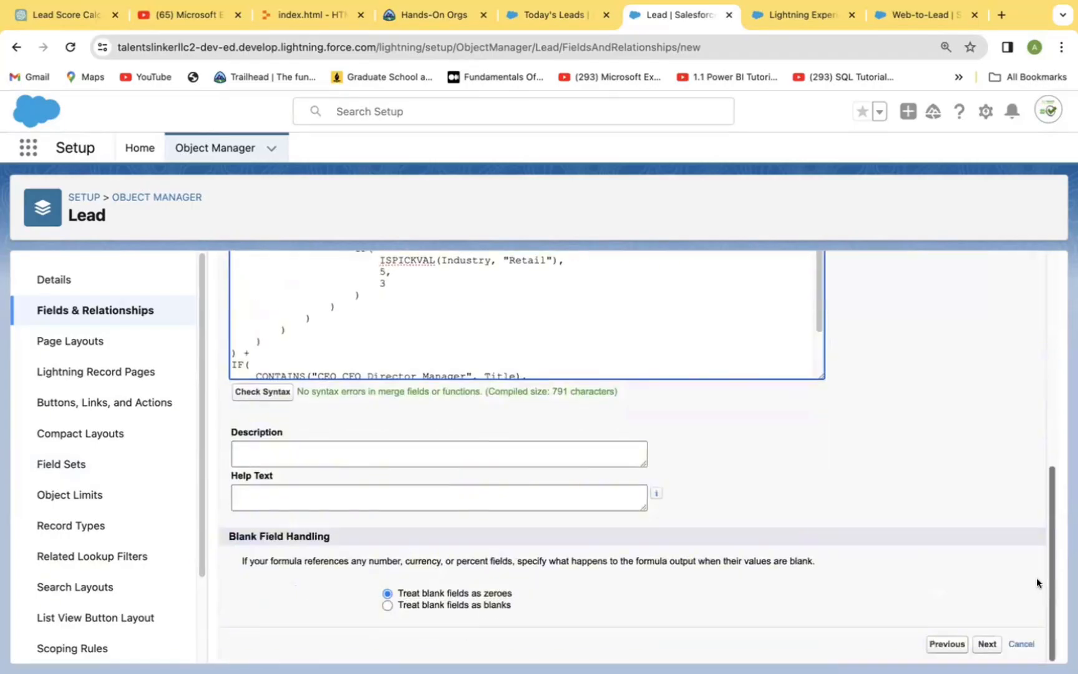
{"action": "scroll", "coordinate": [1037, 552], "scroll_direction": "up", "scroll_amount": 3}
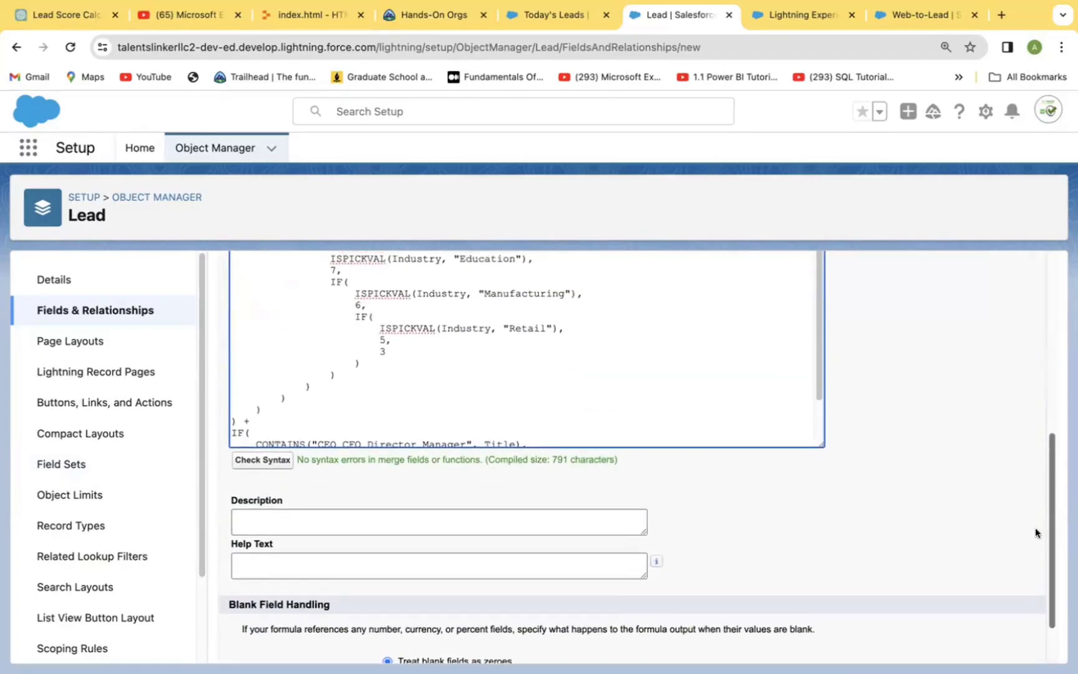
{"action": "scroll", "coordinate": [1037, 515], "scroll_direction": "up", "scroll_amount": 2}
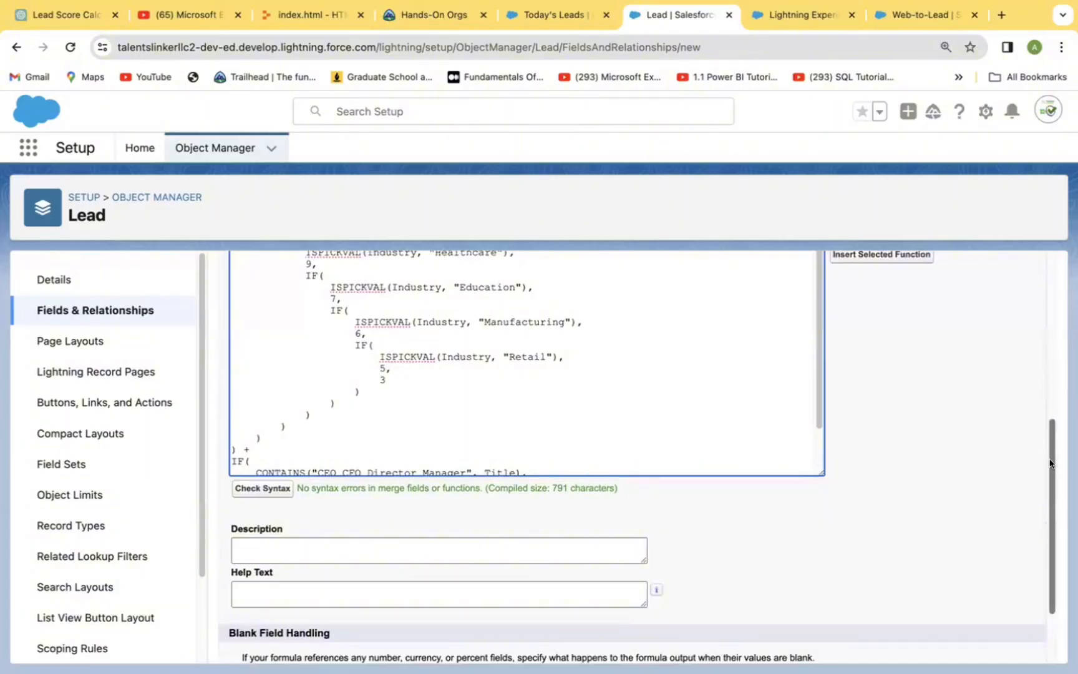
{"action": "scroll", "coordinate": [1045, 445], "scroll_direction": "up", "scroll_amount": 7}
{"action": "scroll", "coordinate": [1046, 433], "scroll_direction": "down", "scroll_amount": 2}
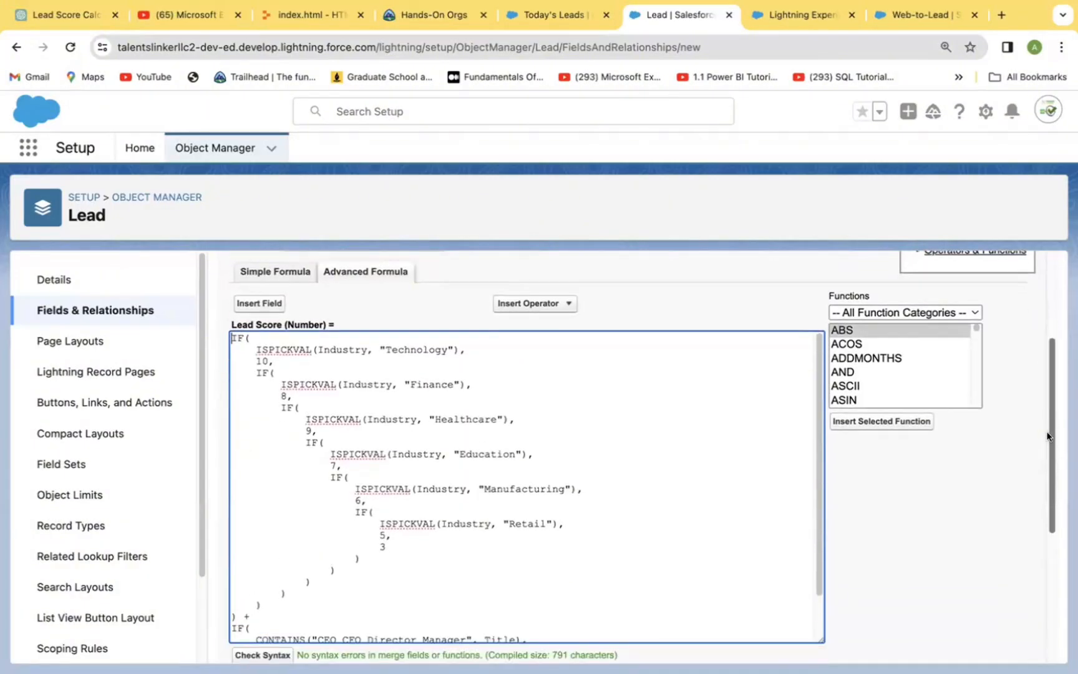
{"action": "scroll", "coordinate": [1046, 433], "scroll_direction": "up", "scroll_amount": 1}
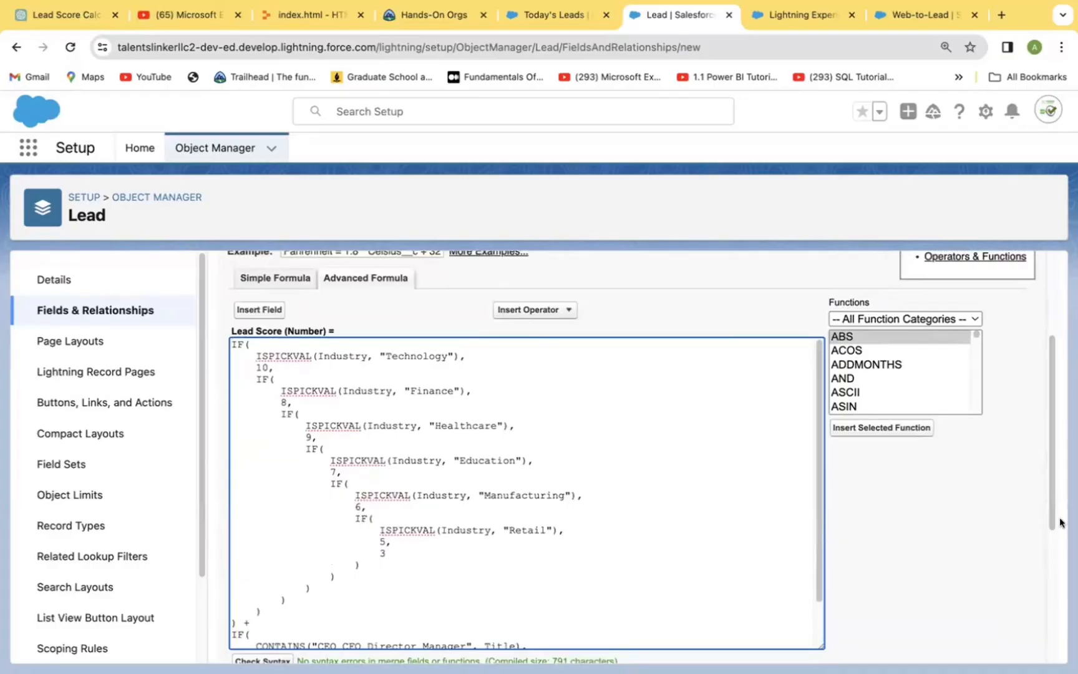
{"action": "scroll", "coordinate": [1048, 537], "scroll_direction": "down", "scroll_amount": 5}
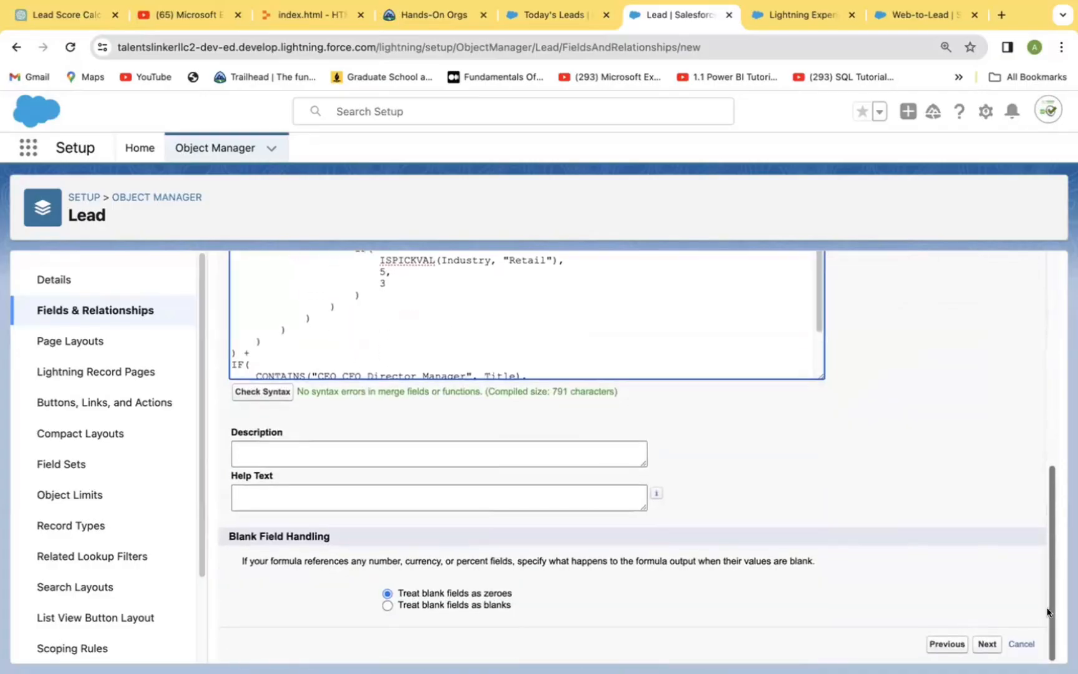
{"action": "left_click", "coordinate": [984, 645]}
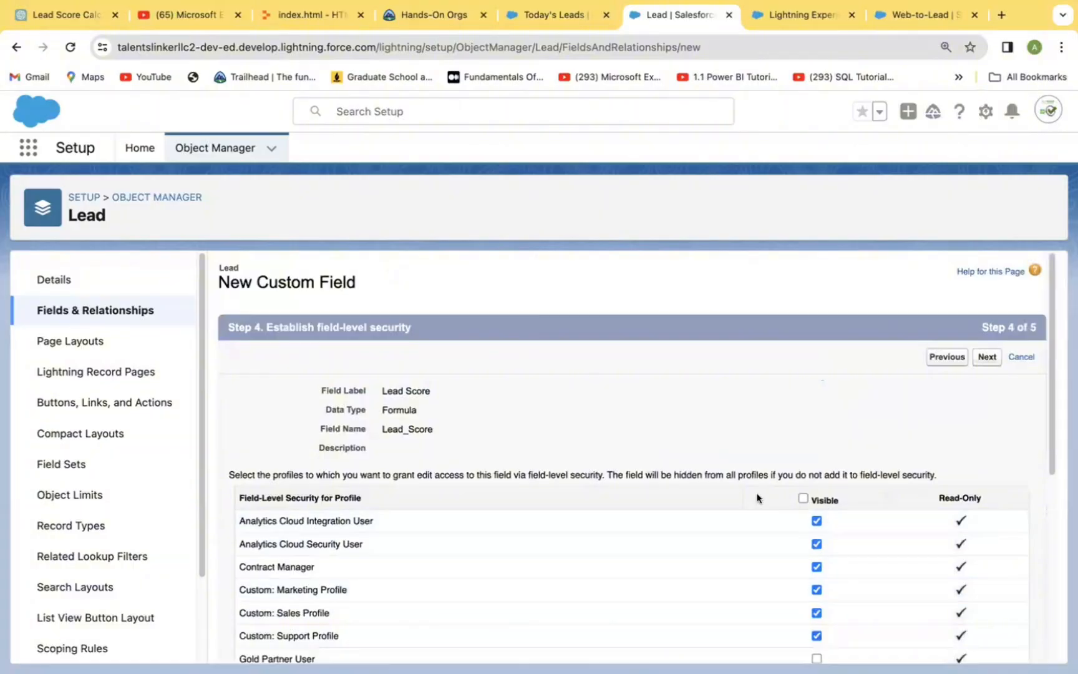
{"action": "left_click", "coordinate": [985, 358]}
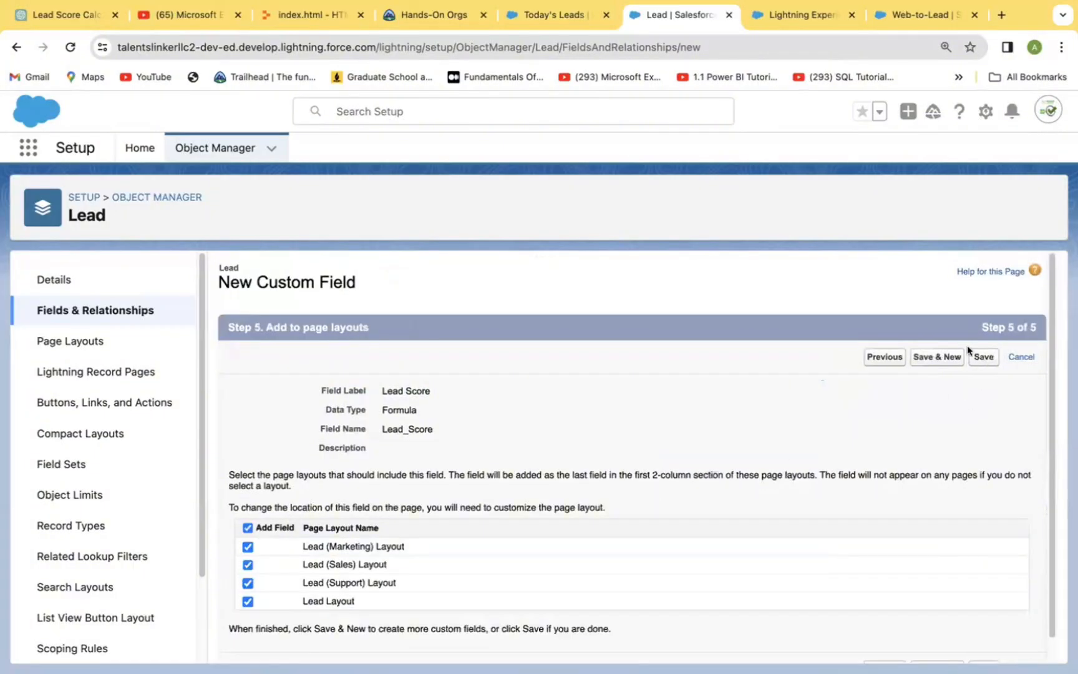
Step: Save the Lead Score field on all four lead page layouts and display the All Open Leads list view
{"action": "left_click", "coordinate": [983, 356]}
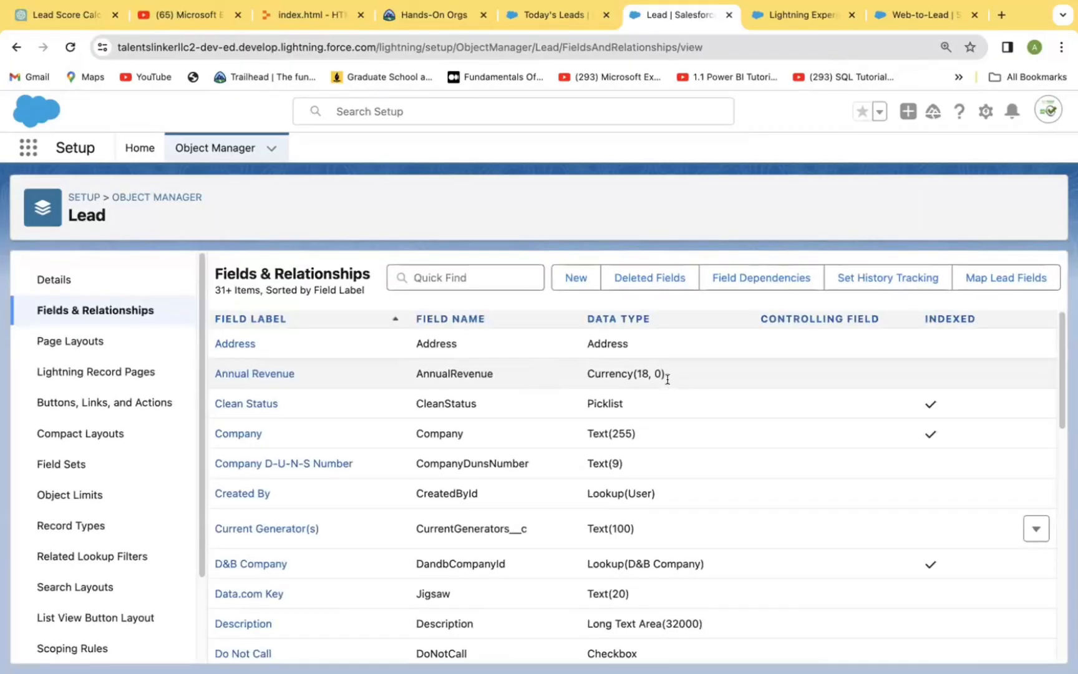
{"action": "left_click", "coordinate": [543, 18]}
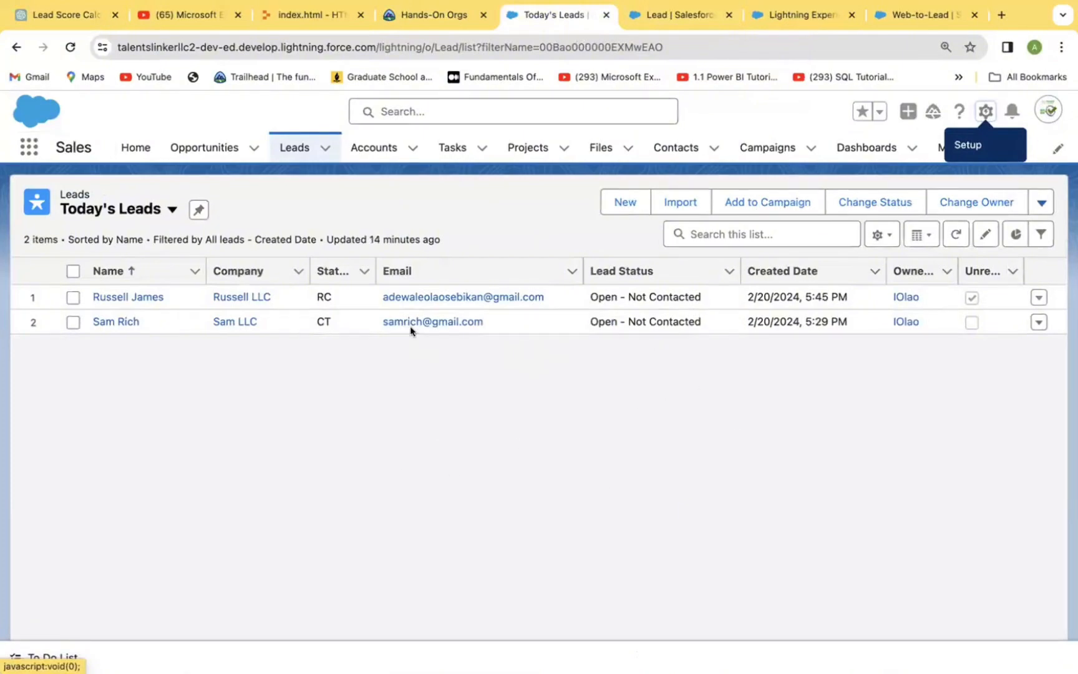
{"action": "left_click", "coordinate": [171, 211]}
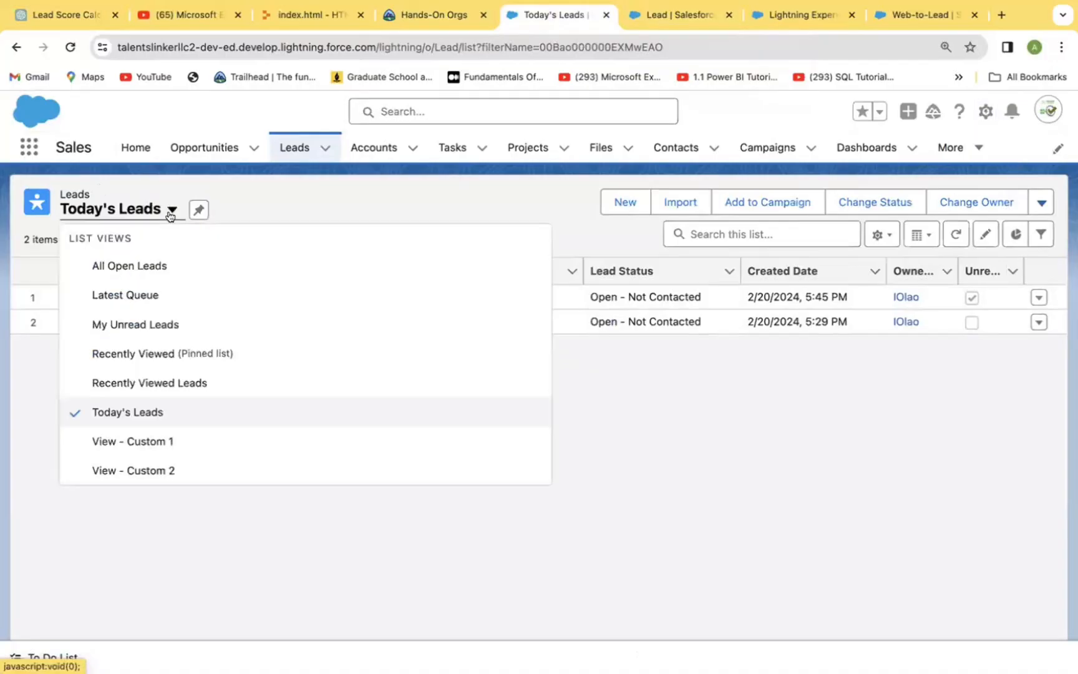
{"action": "left_click", "coordinate": [146, 265]}
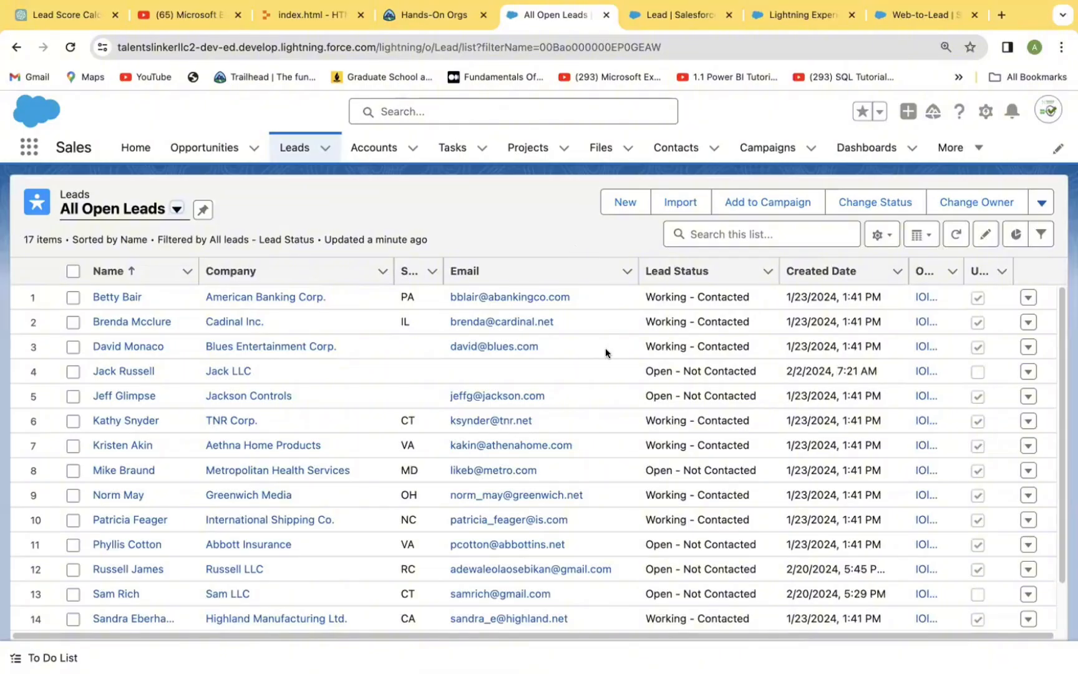
Step: Add Lead Score to the visible fields of the All Open Leads list view
{"action": "left_click", "coordinate": [885, 237]}
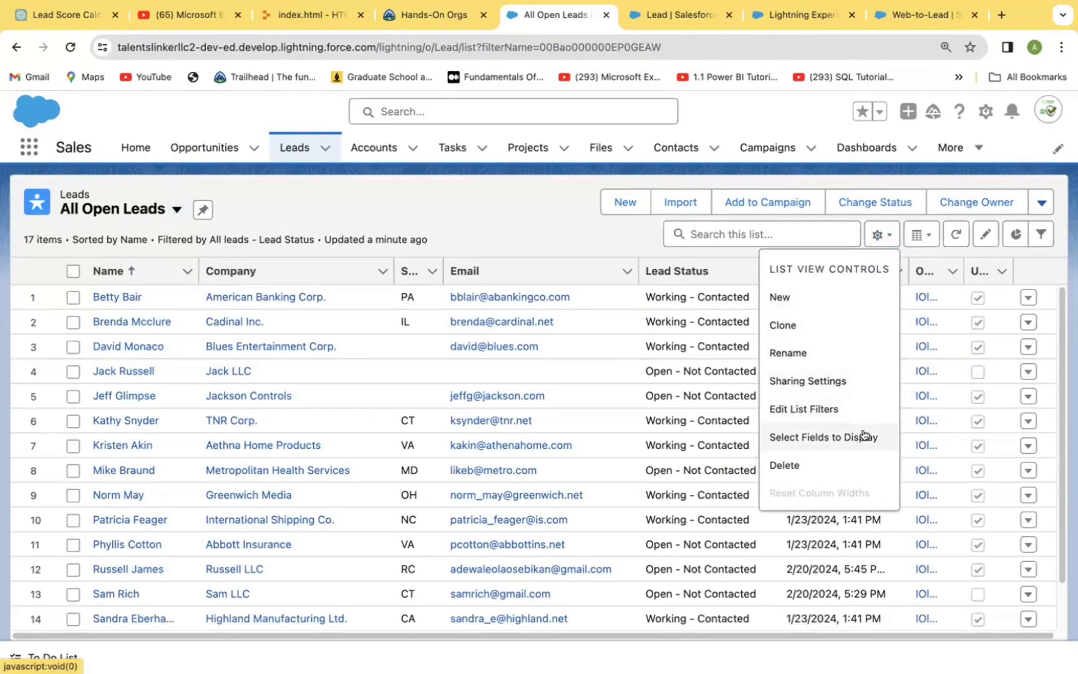
{"action": "left_click", "coordinate": [827, 436]}
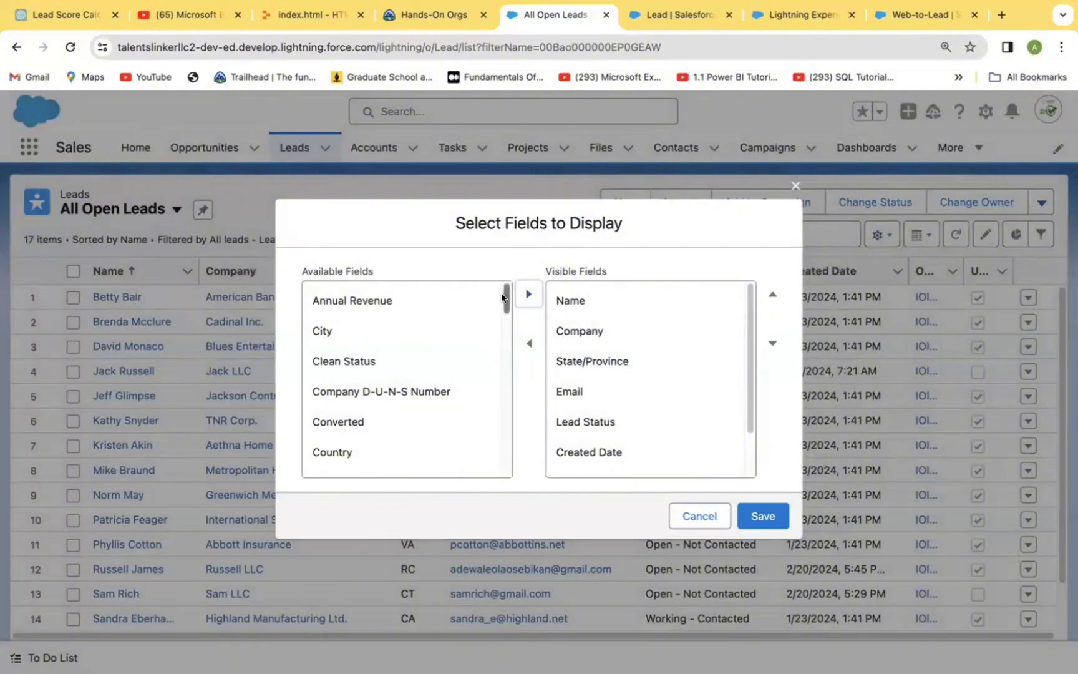
{"action": "left_click_drag", "start_coordinate": [503, 297], "coordinate": [498, 396]}
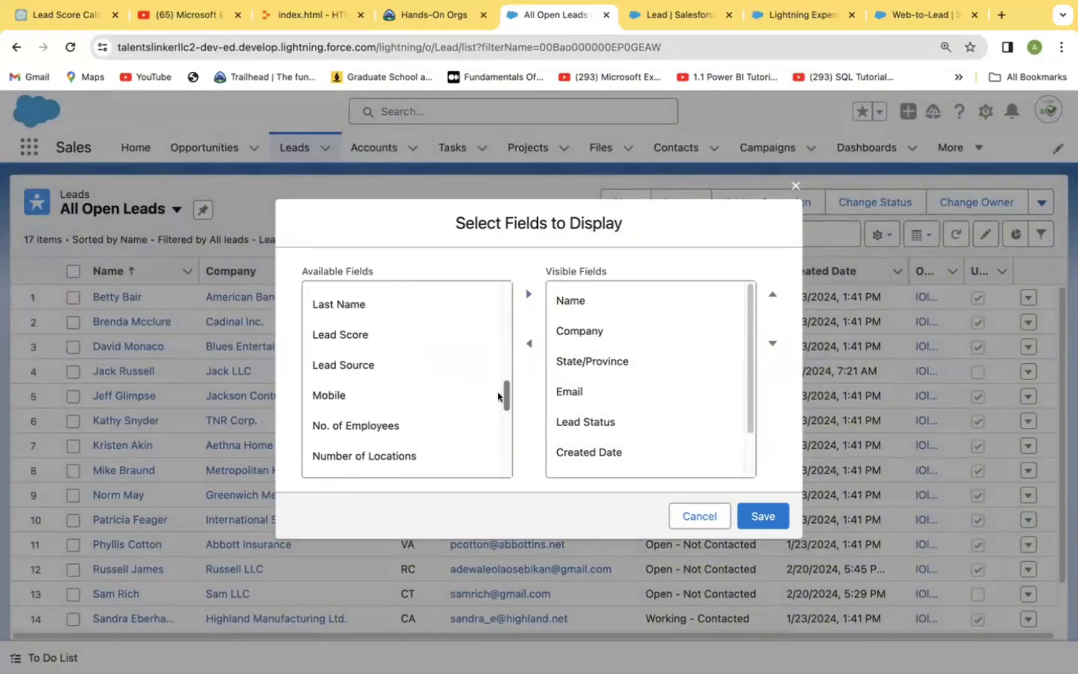
{"action": "left_click", "coordinate": [358, 335]}
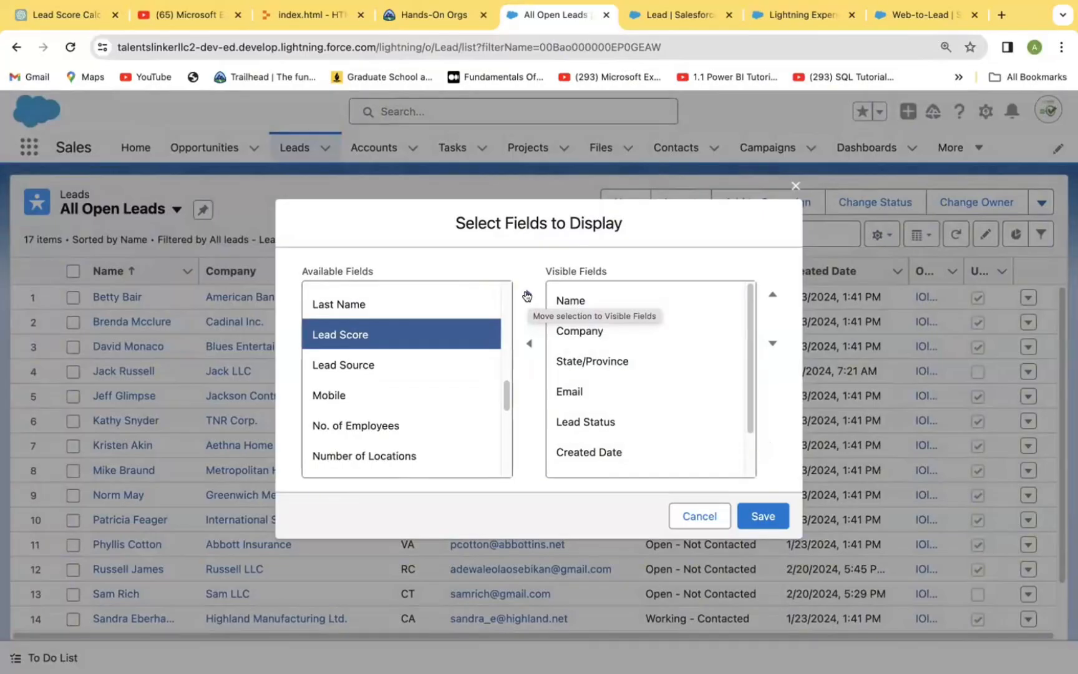
{"action": "left_click", "coordinate": [527, 296]}
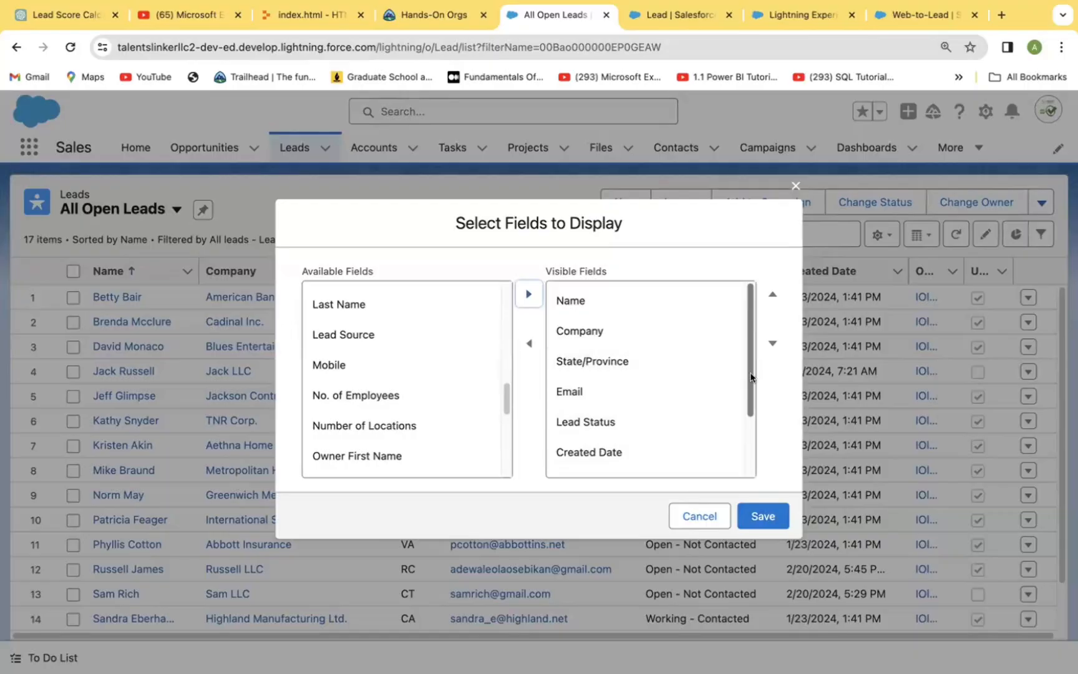
Step: Move Lead Score directly after Company in the visible field order and save the list view
{"action": "left_click_drag", "start_coordinate": [747, 369], "coordinate": [749, 452]}
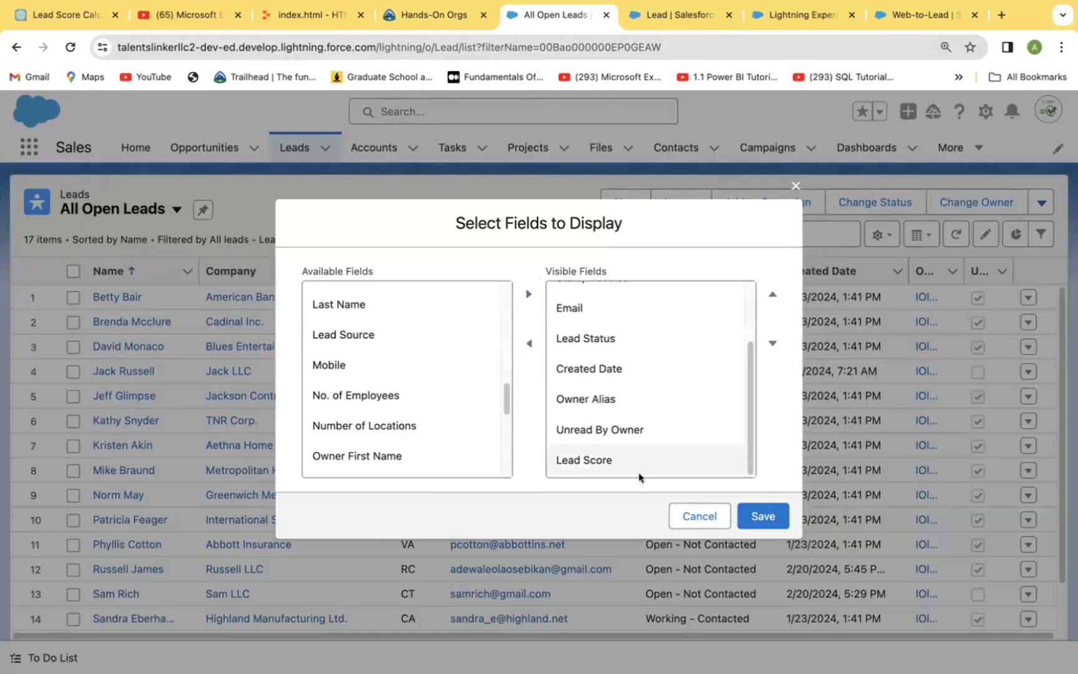
{"action": "left_click", "coordinate": [602, 463]}
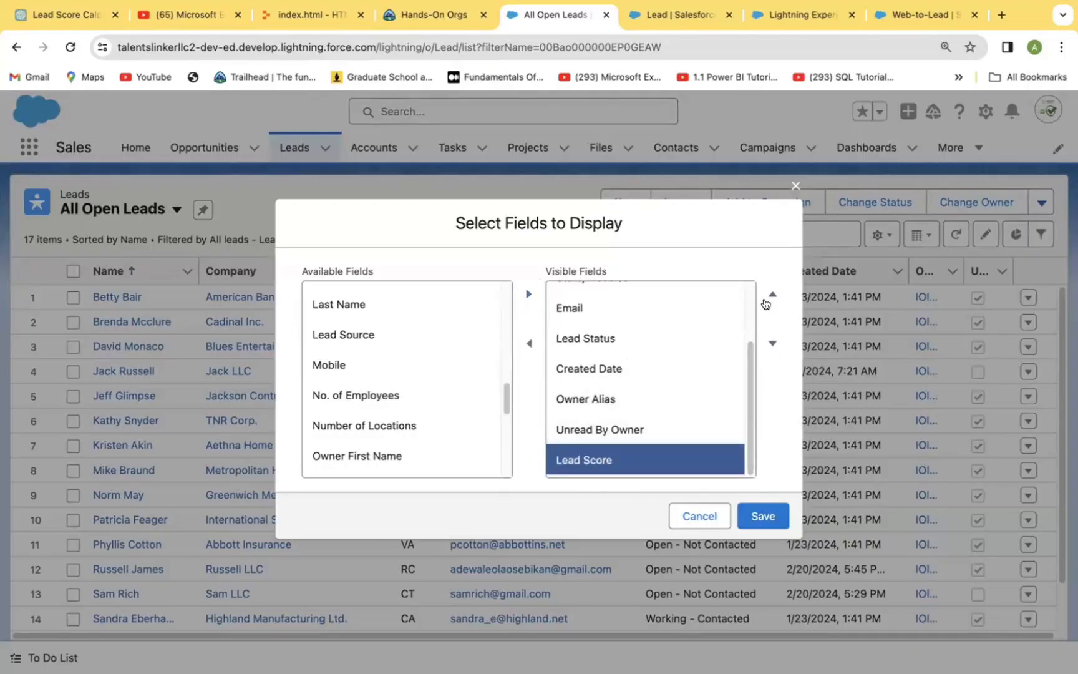
{"action": "left_click", "coordinate": [772, 295]}
{"action": "left_click", "coordinate": [772, 295]}
{"action": "left_click", "coordinate": [772, 296]}
{"action": "left_click", "coordinate": [772, 296]}
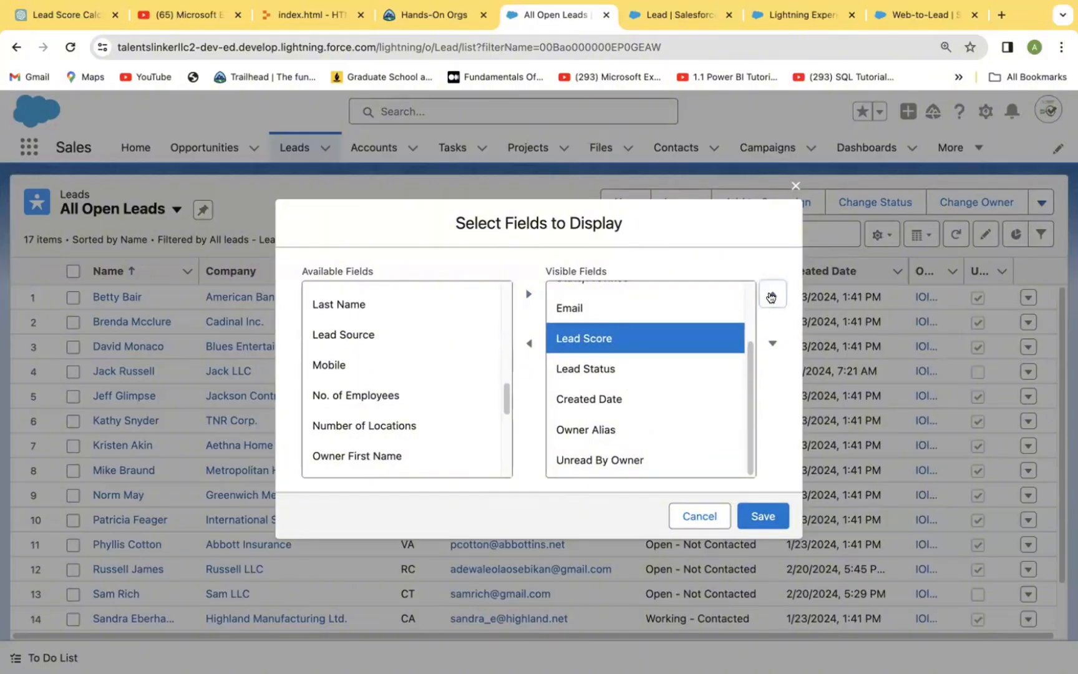
{"action": "left_click", "coordinate": [772, 297]}
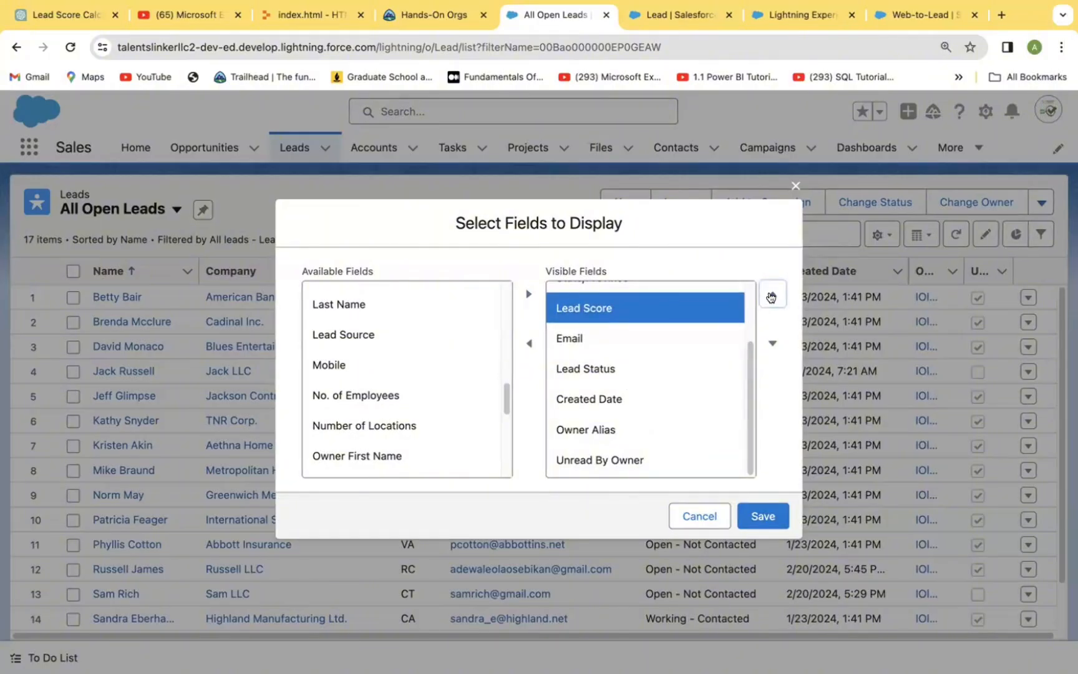
{"action": "left_click", "coordinate": [771, 297]}
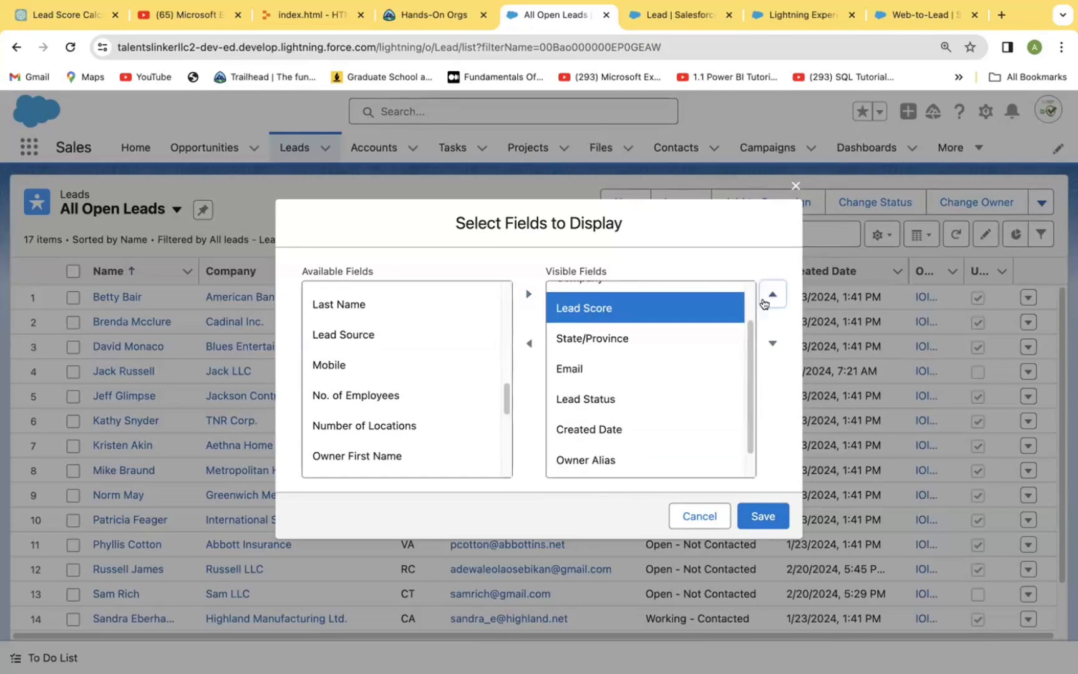
{"action": "scroll", "coordinate": [749, 312], "scroll_direction": "up", "scroll_amount": 2}
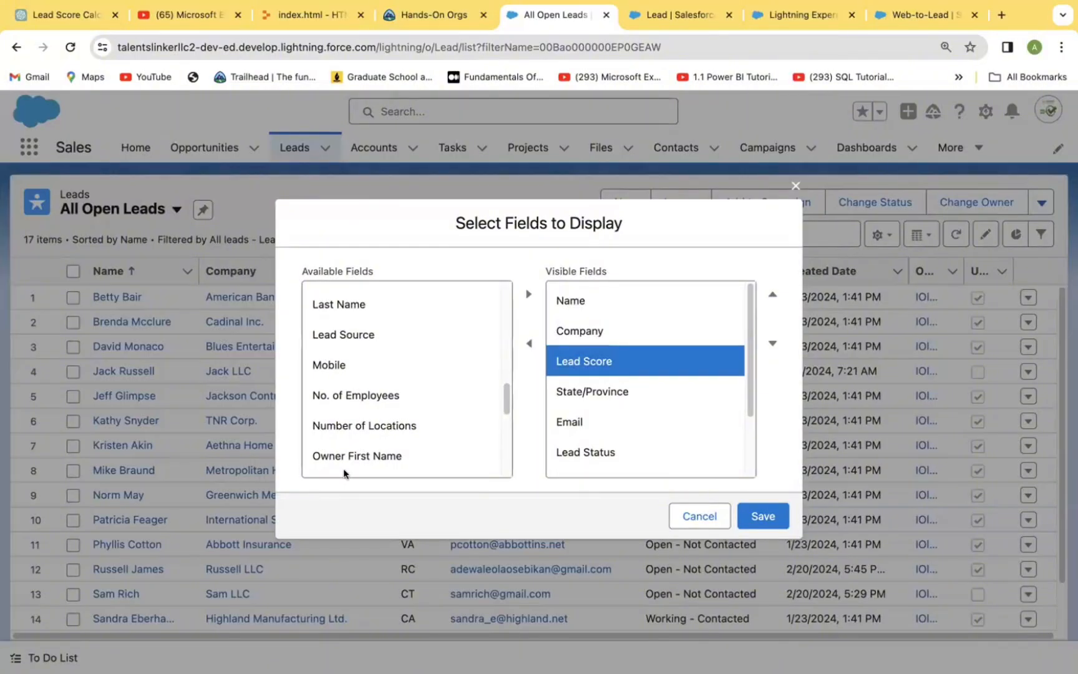
{"action": "left_click", "coordinate": [758, 523]}
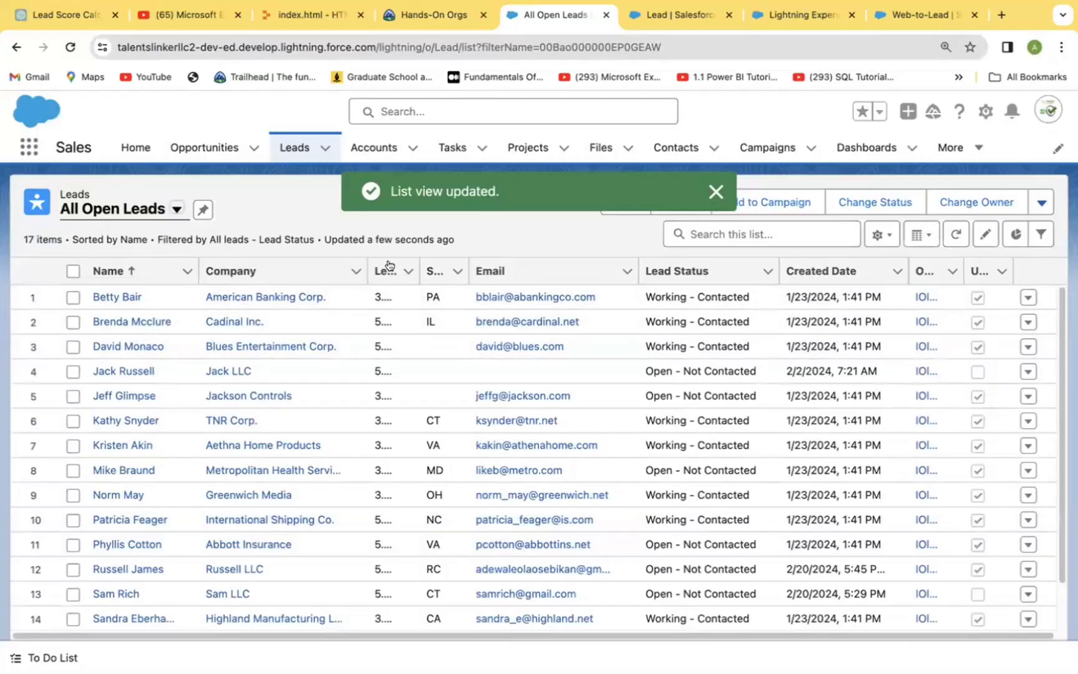
Step: Widen the Lead Score column, narrow the Company column, and look through the scores of all open leads
{"action": "left_click_drag", "start_coordinate": [368, 254], "coordinate": [480, 256]}
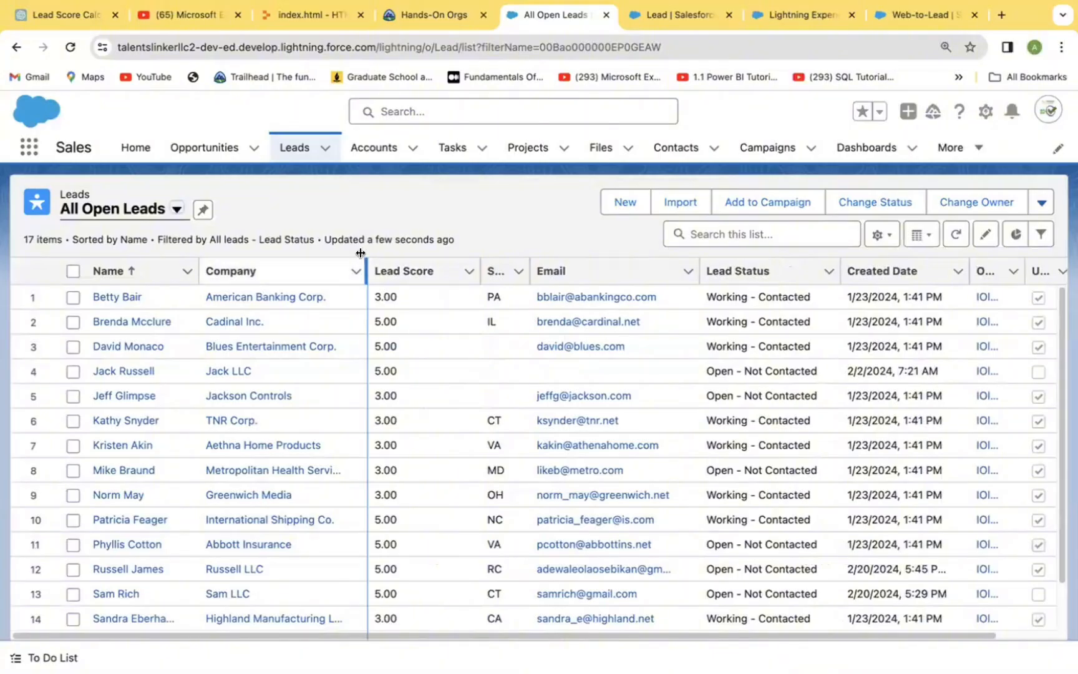
{"action": "left_click_drag", "start_coordinate": [368, 255], "coordinate": [333, 254]}
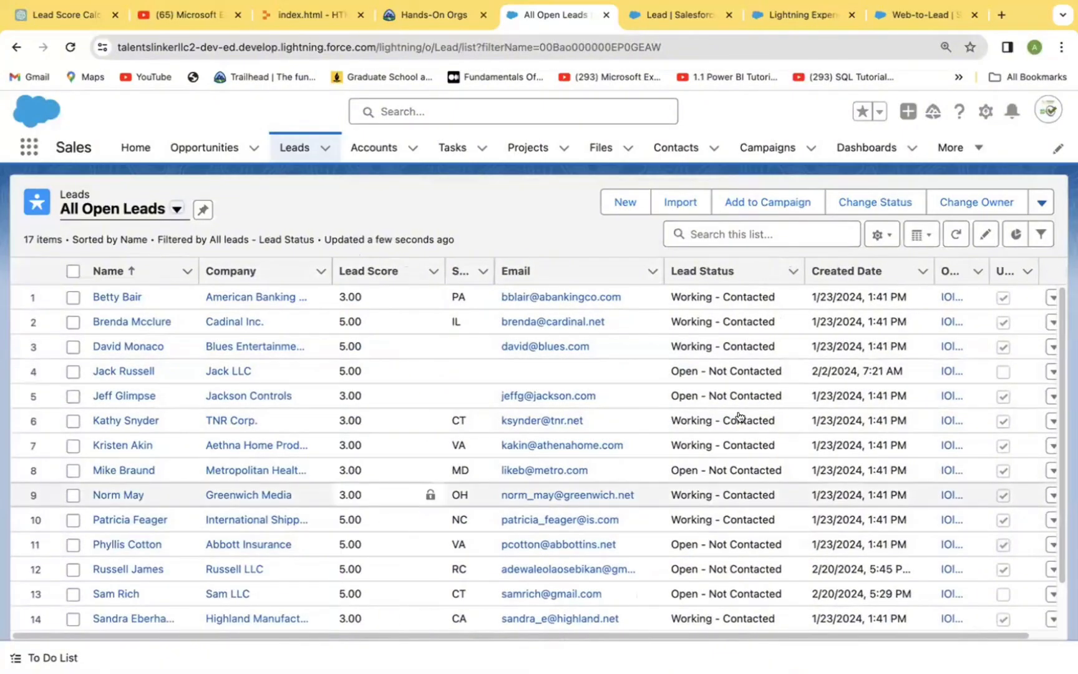
{"action": "scroll", "coordinate": [1062, 633], "scroll_direction": "down", "scroll_amount": 3}
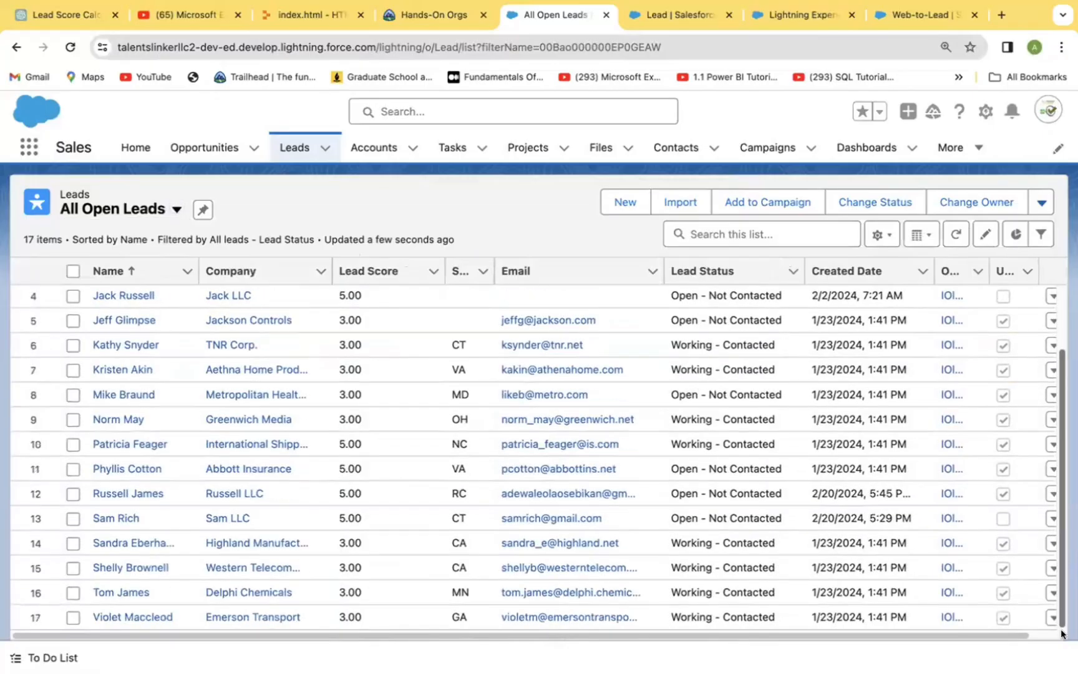
{"action": "scroll", "coordinate": [1035, 574], "scroll_direction": "up", "scroll_amount": 3}
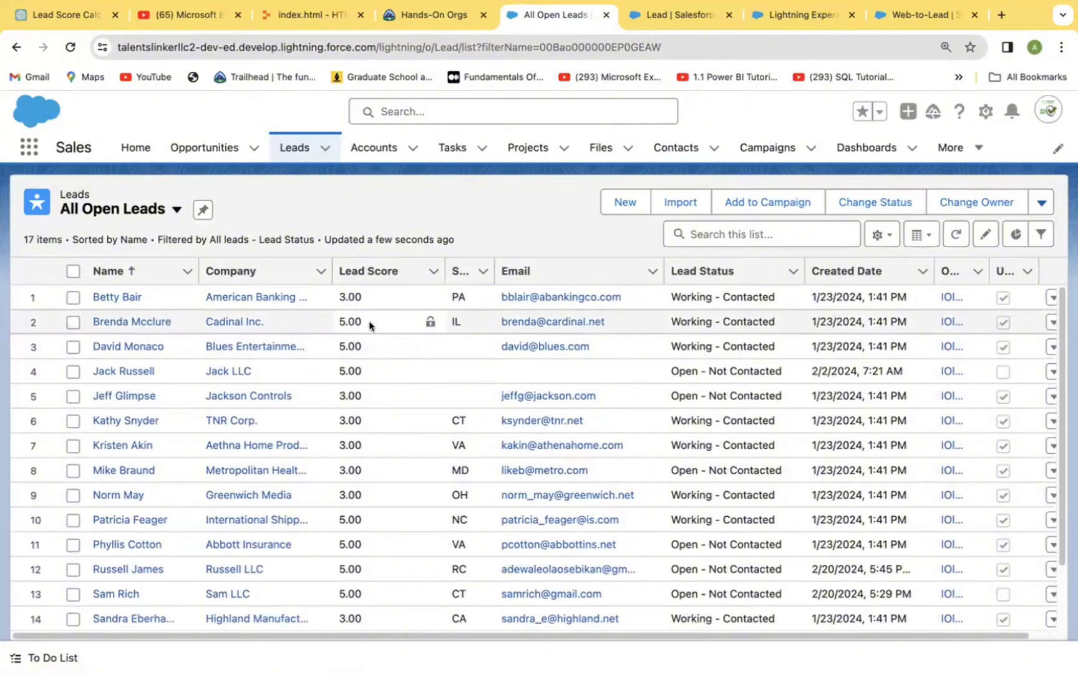
Step: Start a new lead, enter its phone number, and set the salutation to Mr
{"action": "left_click", "coordinate": [620, 208]}
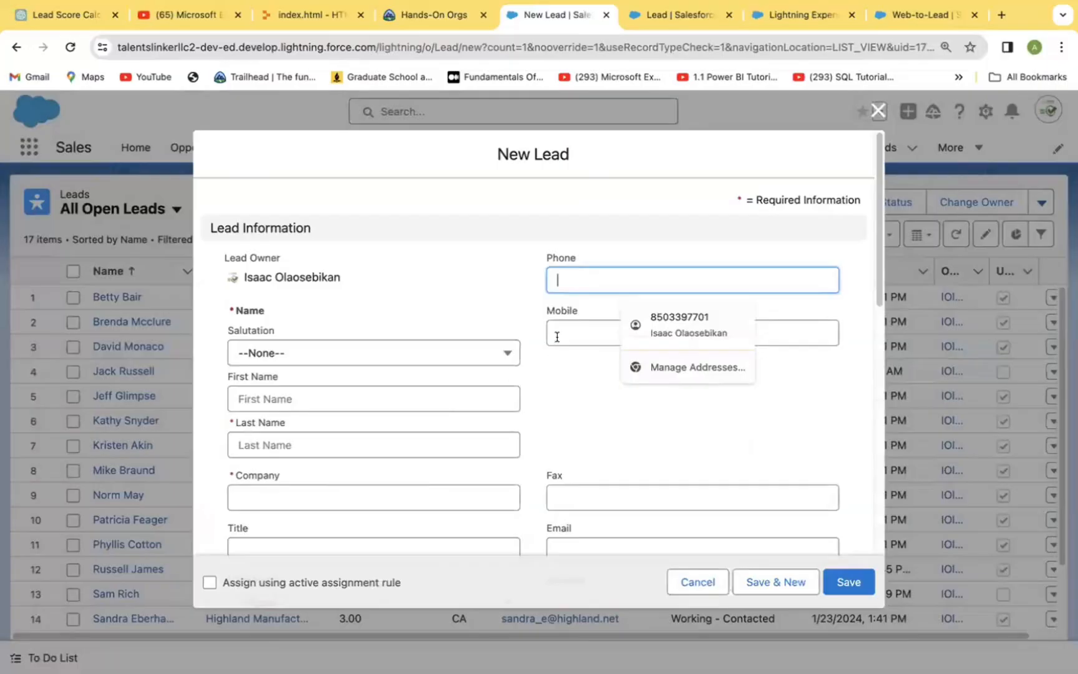
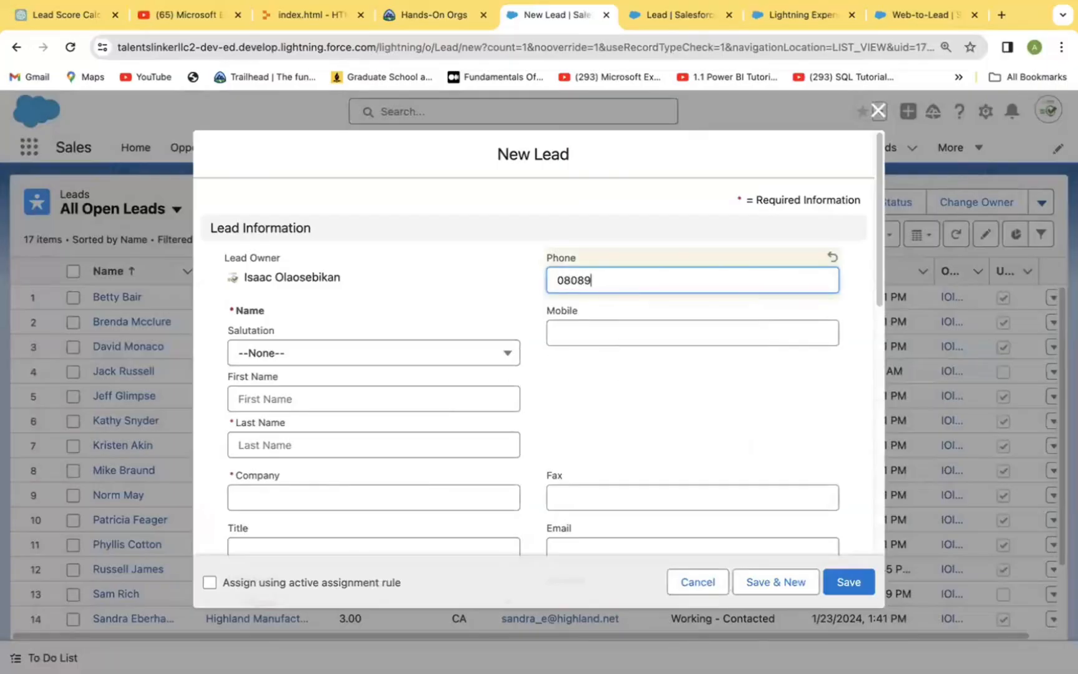
{"action": "left_click", "coordinate": [506, 354]}
{"action": "left_click", "coordinate": [299, 417]}
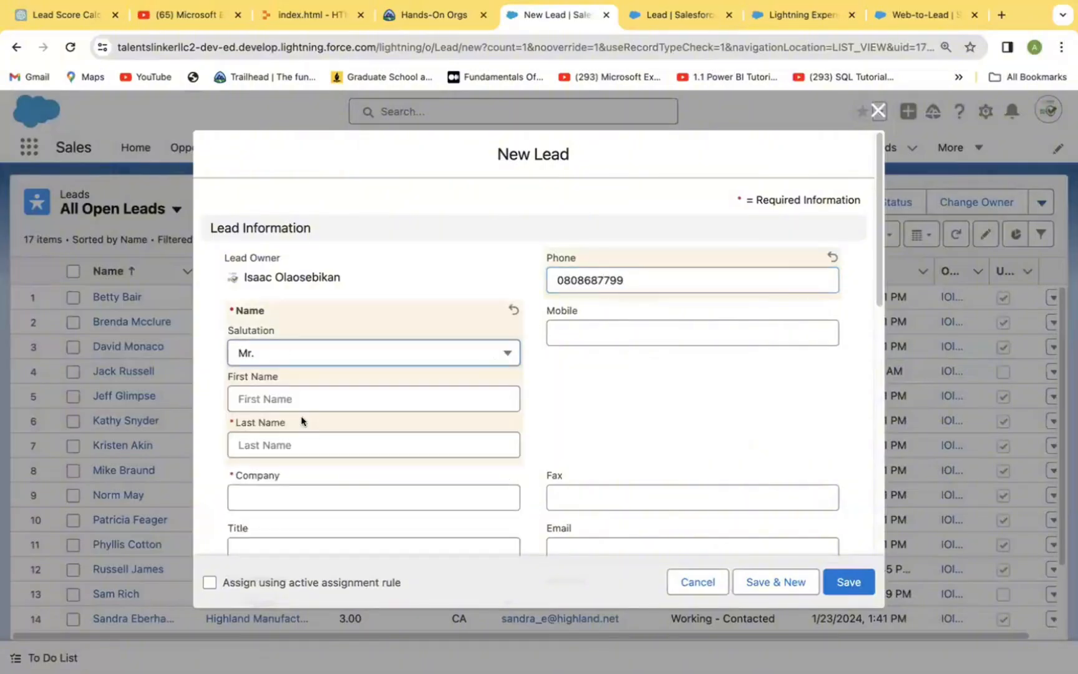
Step: Enter the new lead's first name and last name, and set the company to Jaru LLC
{"action": "left_click", "coordinate": [322, 403]}
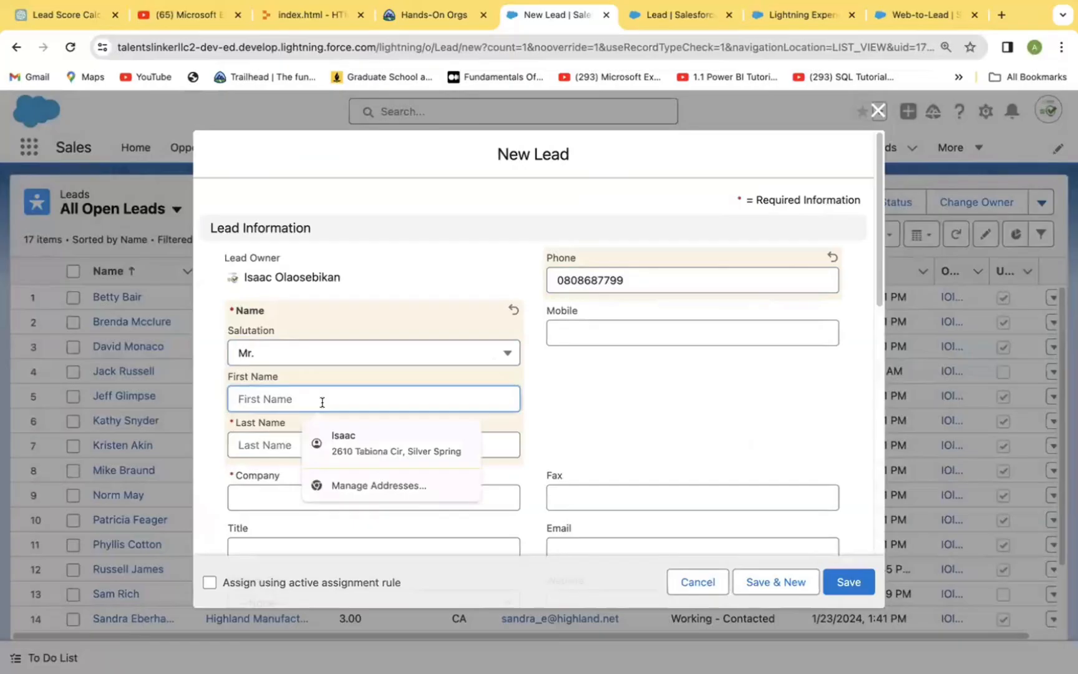
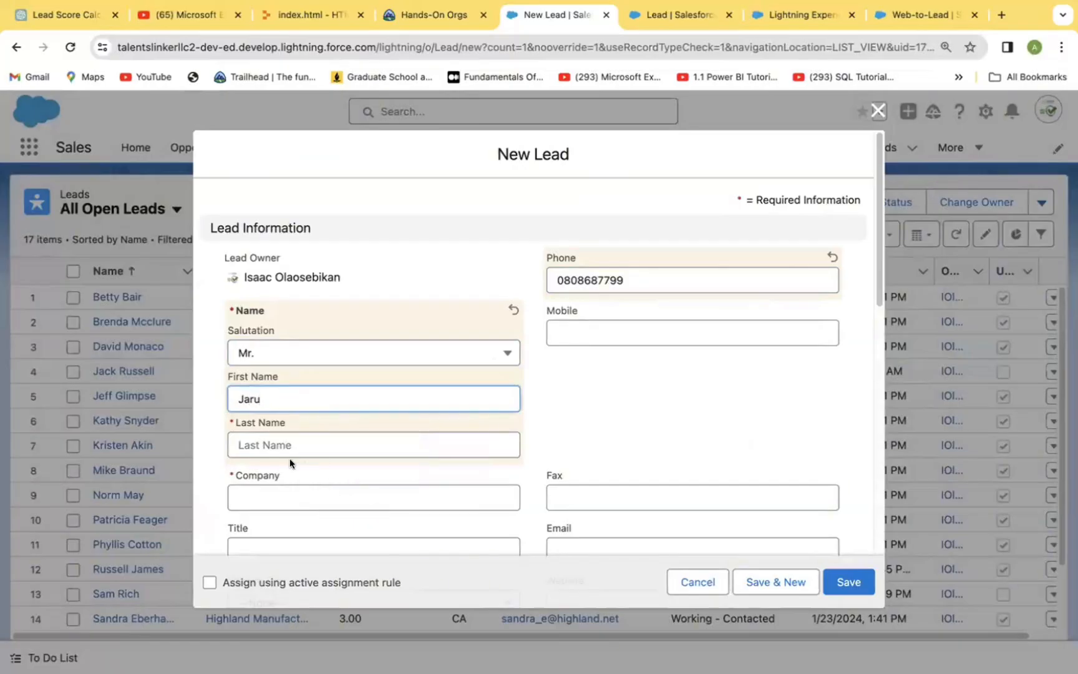
{"action": "left_click", "coordinate": [293, 440]}
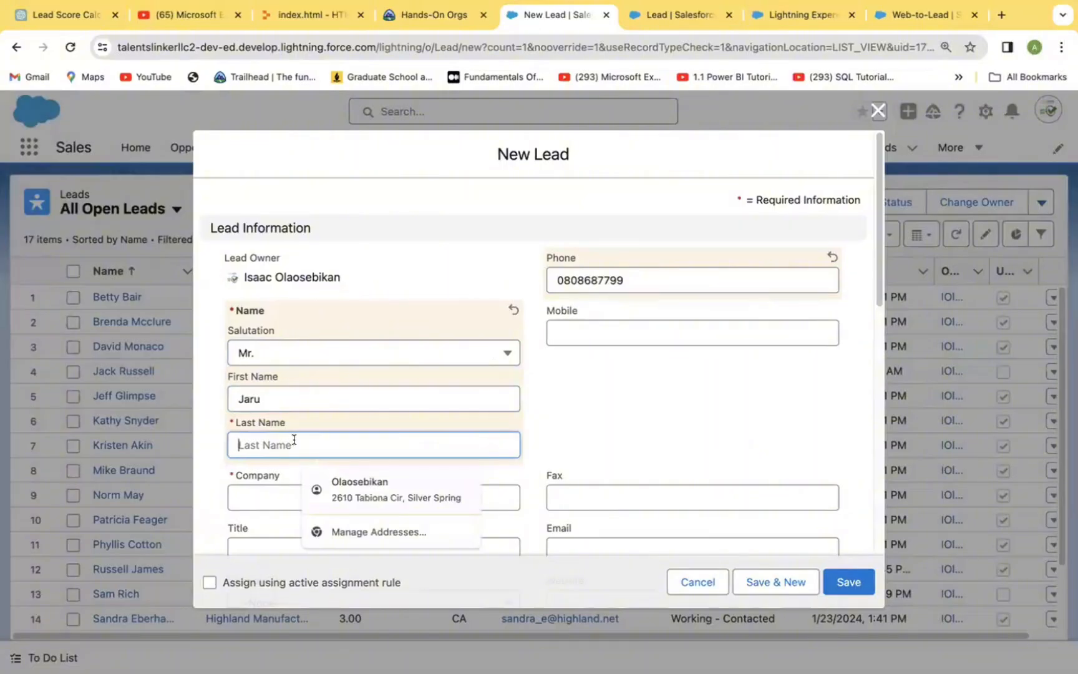
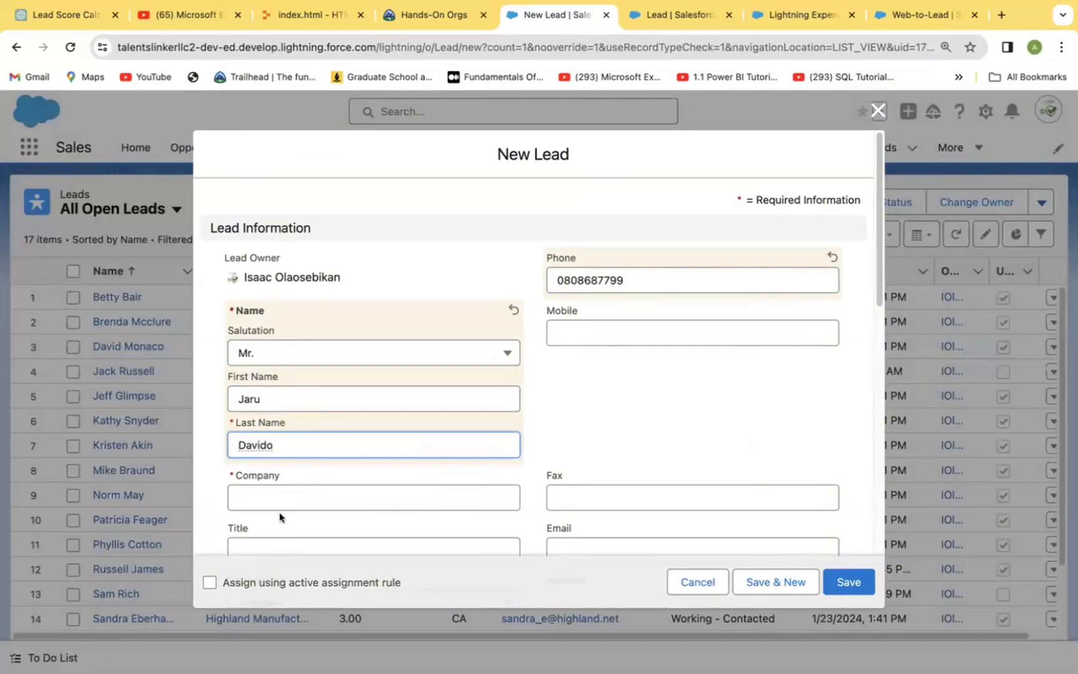
{"action": "left_click", "coordinate": [373, 499]}
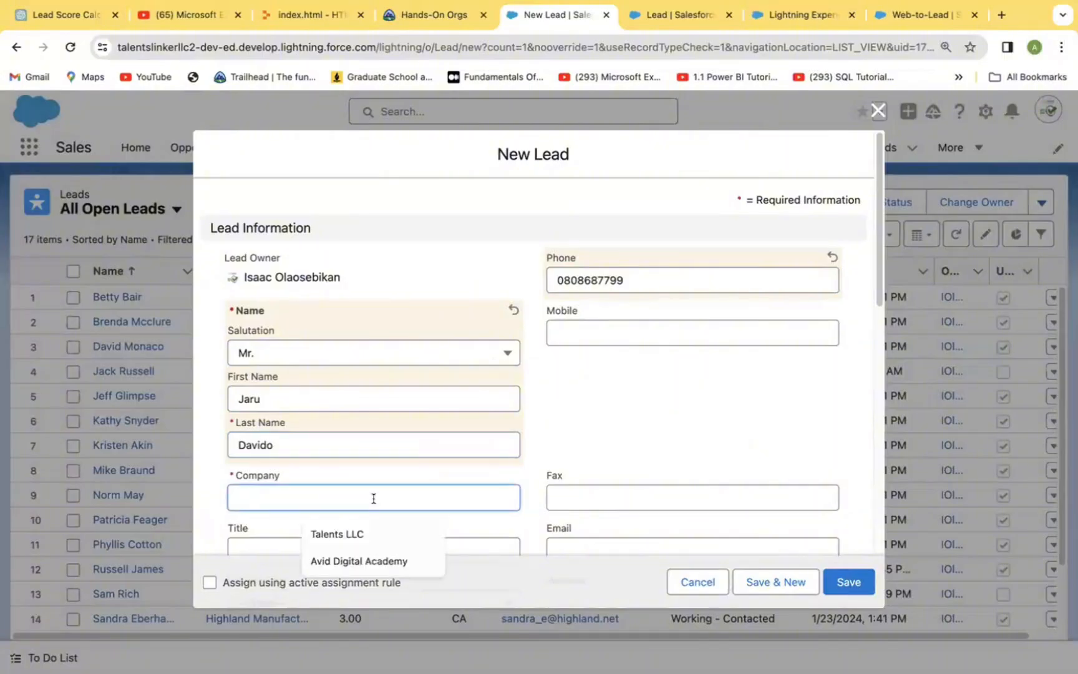
{"action": "type", "text": "Jar"}
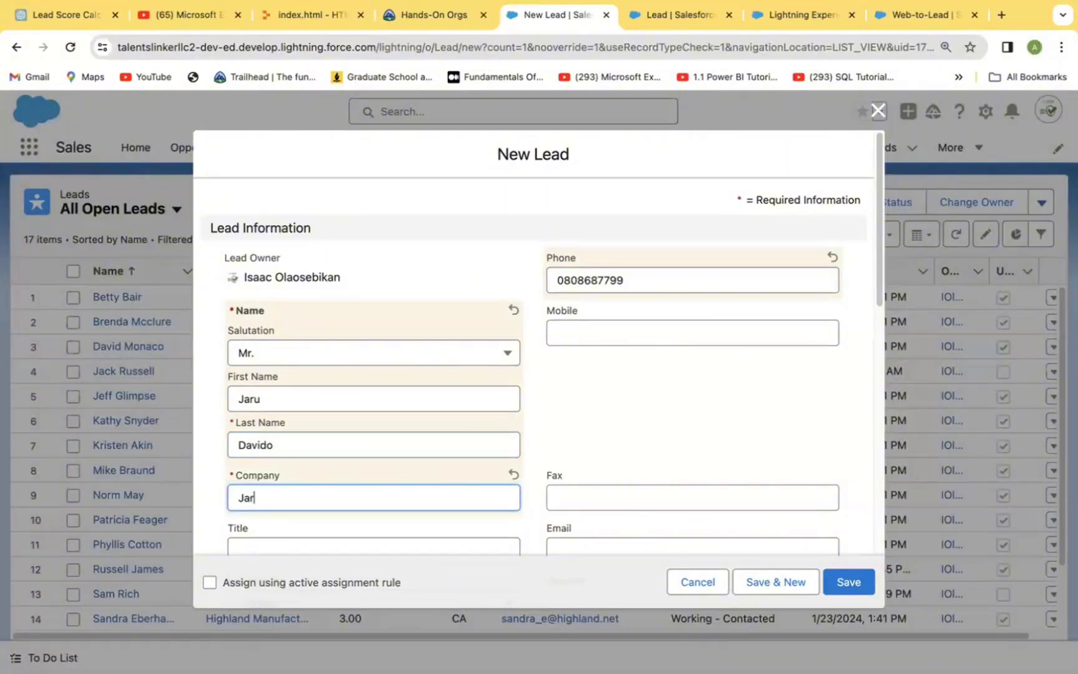
{"action": "type", "text": "u LLC"}
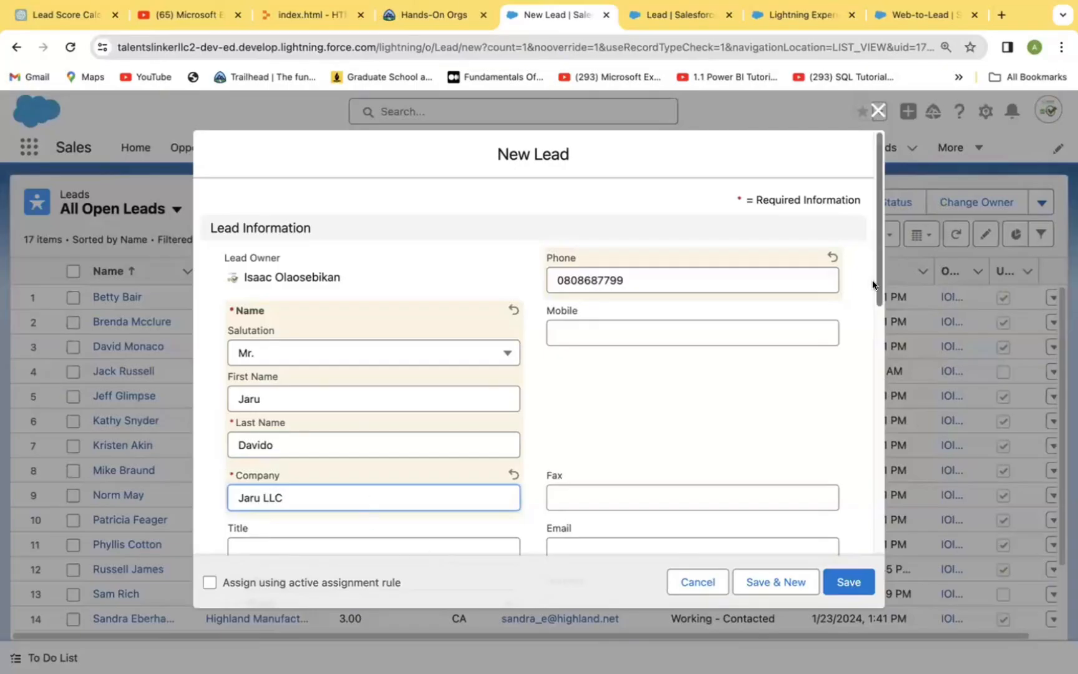
Step: Set the new lead's industry to Technology
{"action": "scroll", "coordinate": [873, 285], "scroll_direction": "down", "scroll_amount": 5}
{"action": "scroll", "coordinate": [873, 337], "scroll_direction": "up", "scroll_amount": 1}
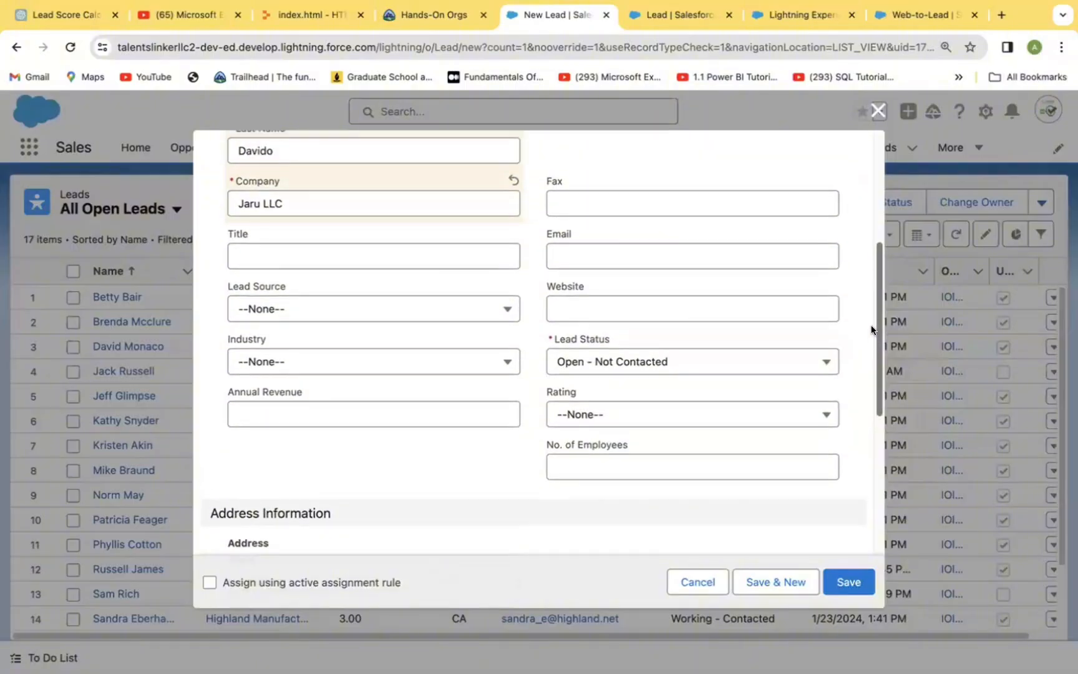
{"action": "scroll", "coordinate": [872, 329], "scroll_direction": "up", "scroll_amount": 1}
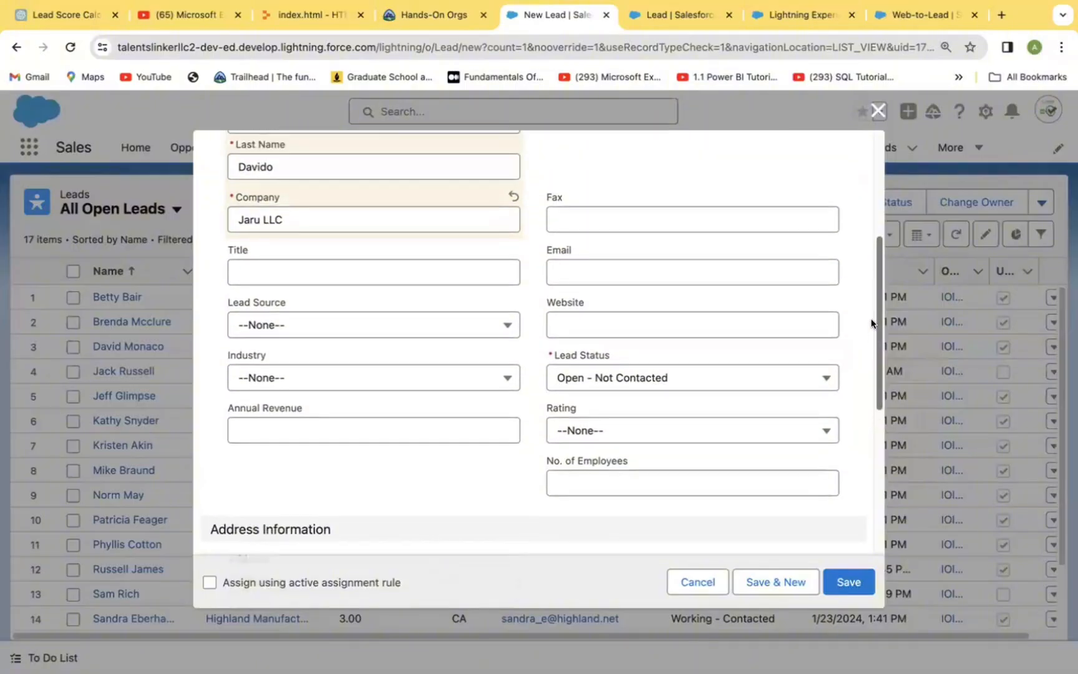
{"action": "left_click", "coordinate": [509, 380]}
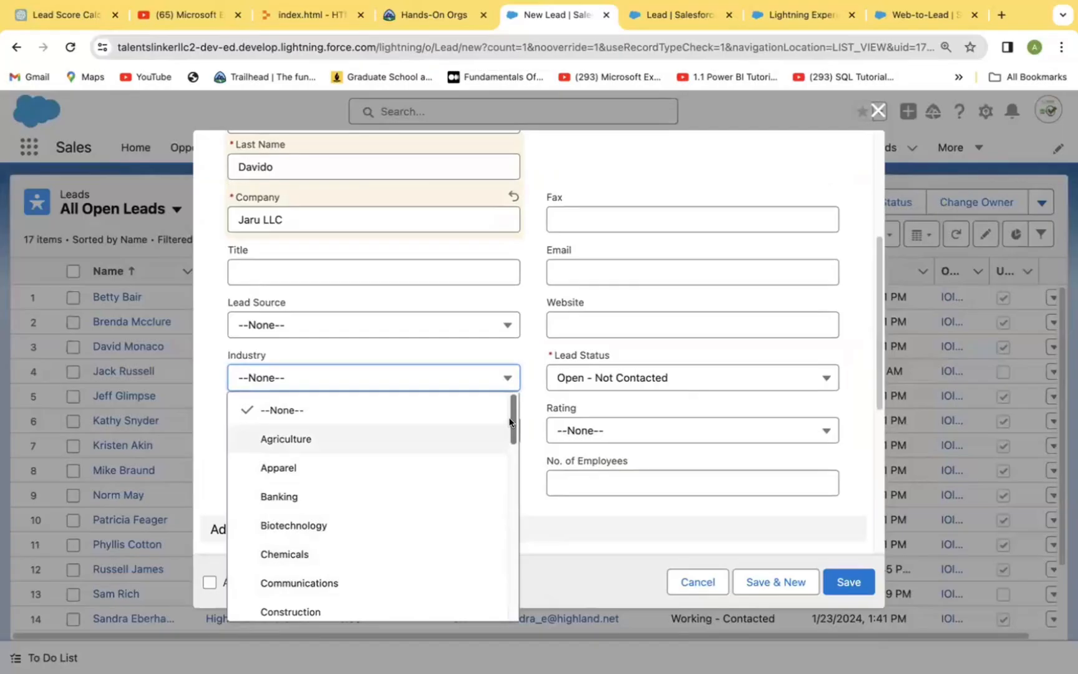
{"action": "mouse_move", "coordinate": [509, 422]}
{"action": "left_mouse_down"}
{"action": "mouse_move", "coordinate": [512, 521]}
{"action": "mouse_move", "coordinate": [527, 399]}
{"action": "mouse_move", "coordinate": [501, 580]}
{"action": "left_mouse_up"}
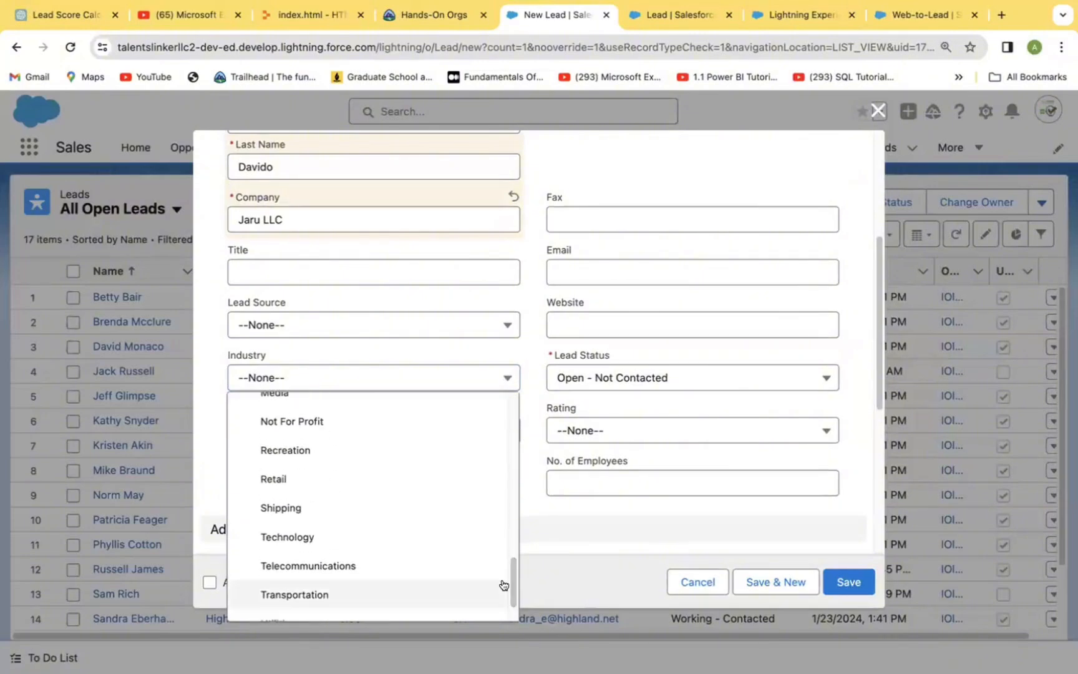
{"action": "left_click", "coordinate": [321, 536]}
Step: Enter an annual revenue of $3,000,000 for the new lead
{"action": "left_click", "coordinate": [257, 429]}
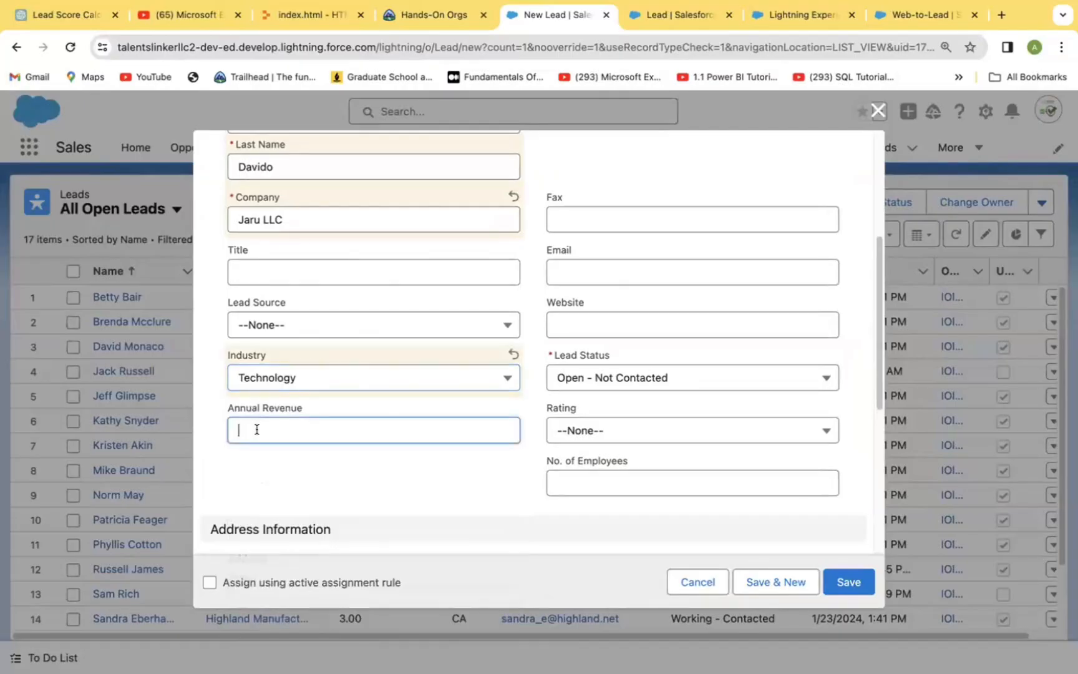
{"action": "type", "text": "3000"}
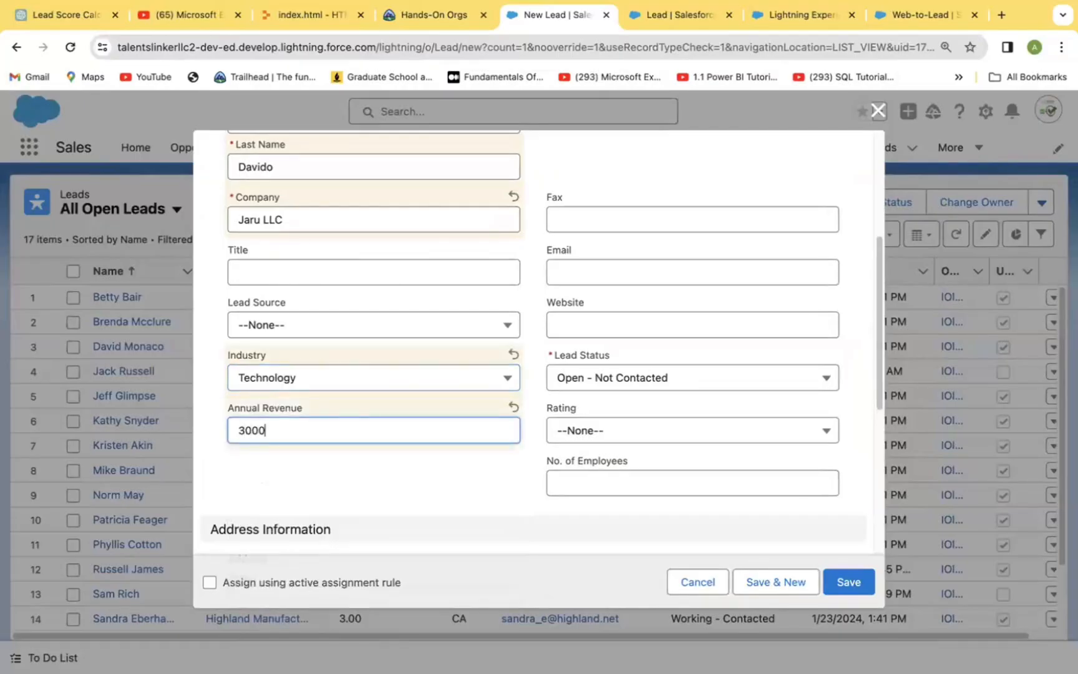
{"action": "key", "text": "BackSpace"}
{"action": "key", "text": "BackSpace"}
{"action": "key", "text": "BackSpace"}
{"action": "type", "text": "0000"}
Step: Set the lead status to Working - Contacted and the rating to Hot
{"action": "left_click", "coordinate": [826, 379]}
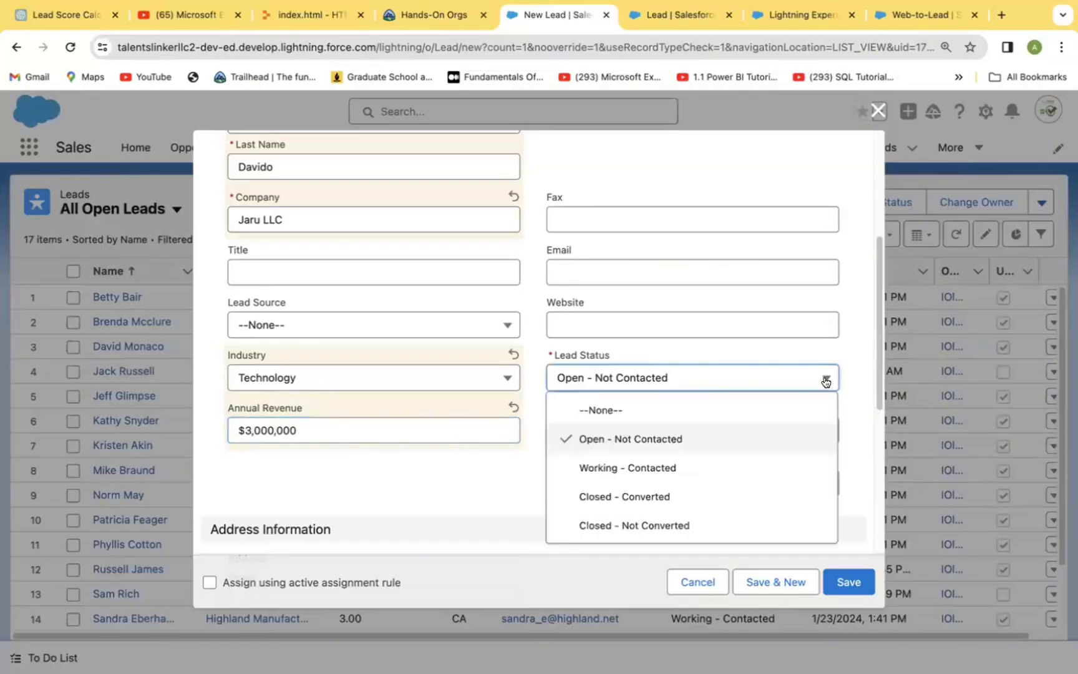
{"action": "left_click", "coordinate": [651, 469]}
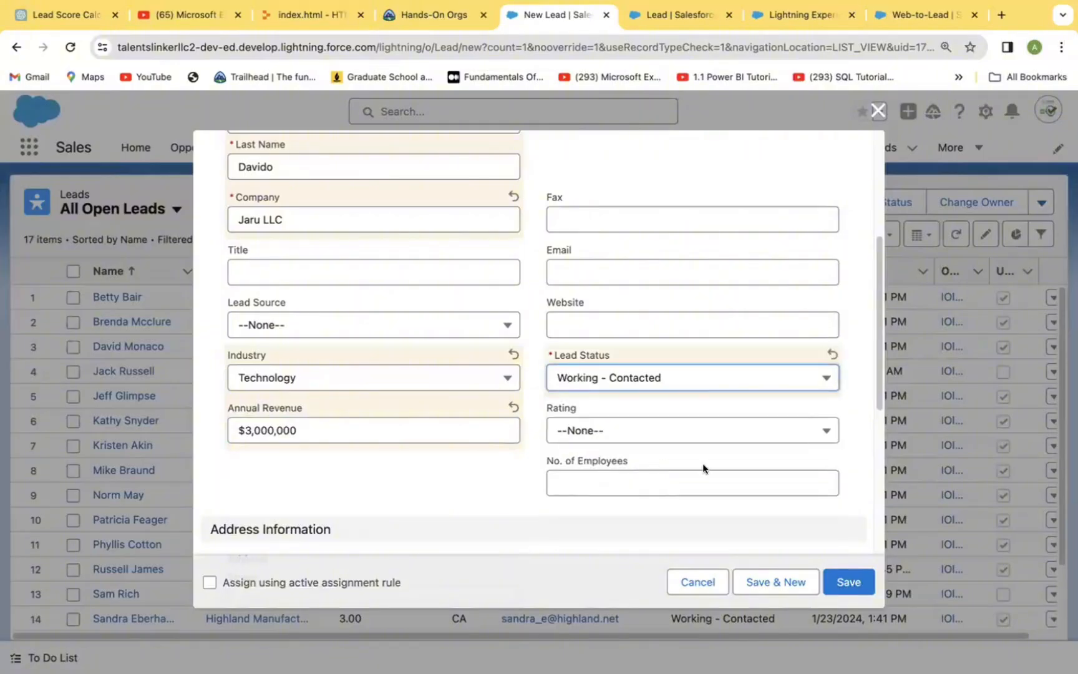
{"action": "left_click", "coordinate": [818, 431]}
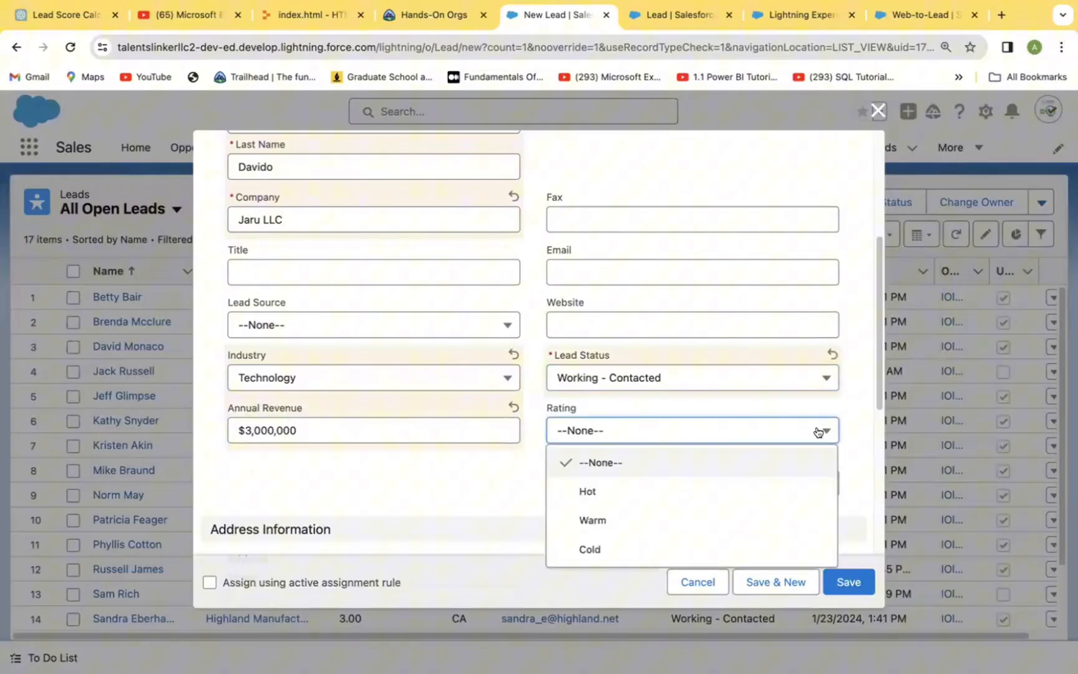
{"action": "left_click", "coordinate": [618, 493]}
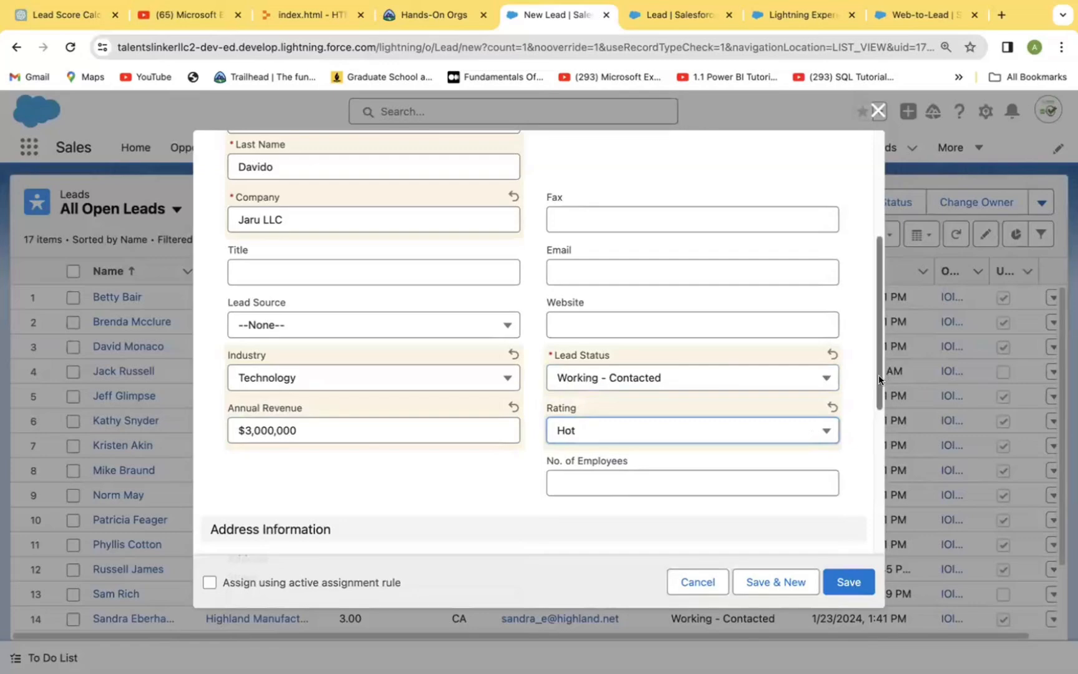
Step: Enter Mr as the new lead's title and set its lead source to Web
{"action": "scroll", "coordinate": [878, 374], "scroll_direction": "down", "scroll_amount": 6}
{"action": "left_click_drag", "start_coordinate": [871, 446], "coordinate": [866, 286]}
{"action": "left_click", "coordinate": [255, 367]}
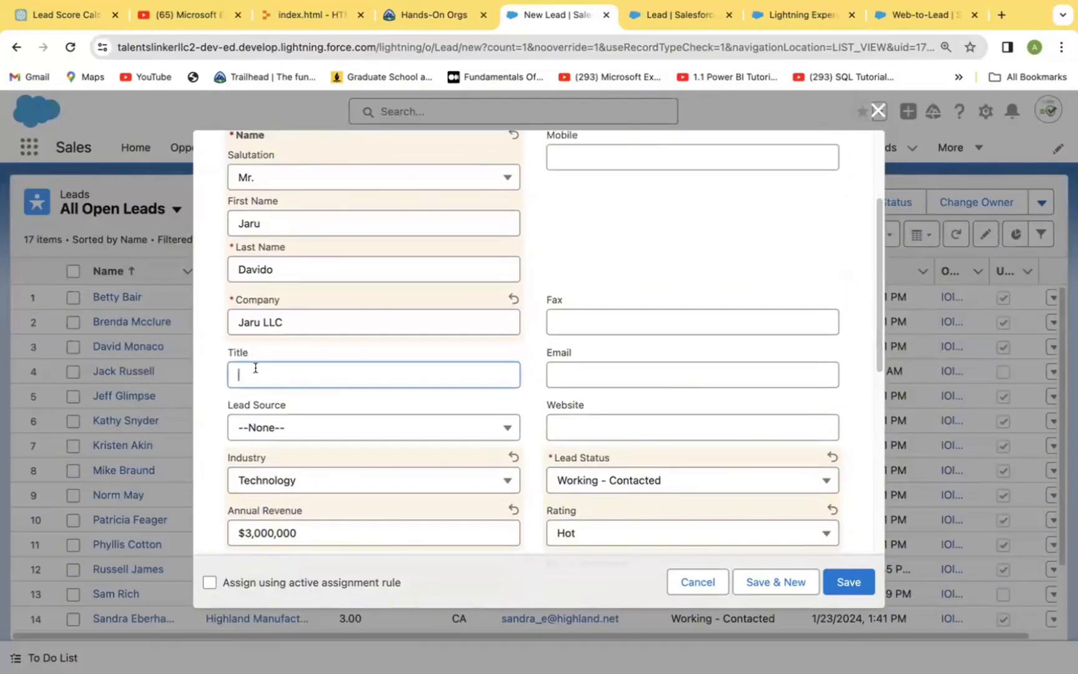
{"action": "type", "text": "Mr"}
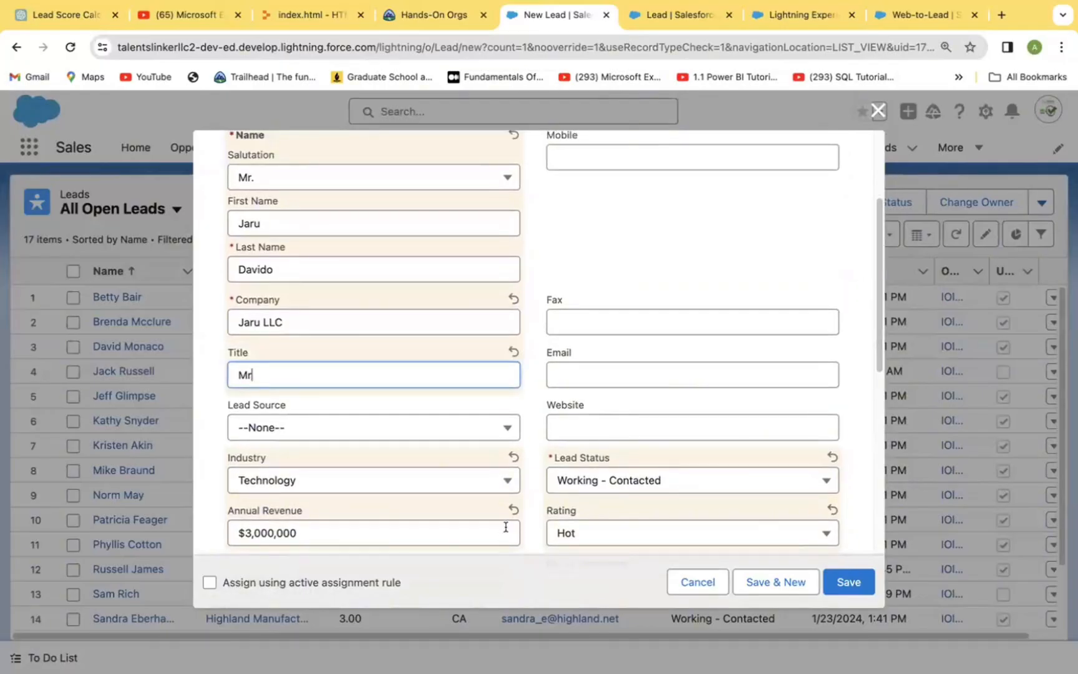
{"action": "left_click", "coordinate": [507, 429]}
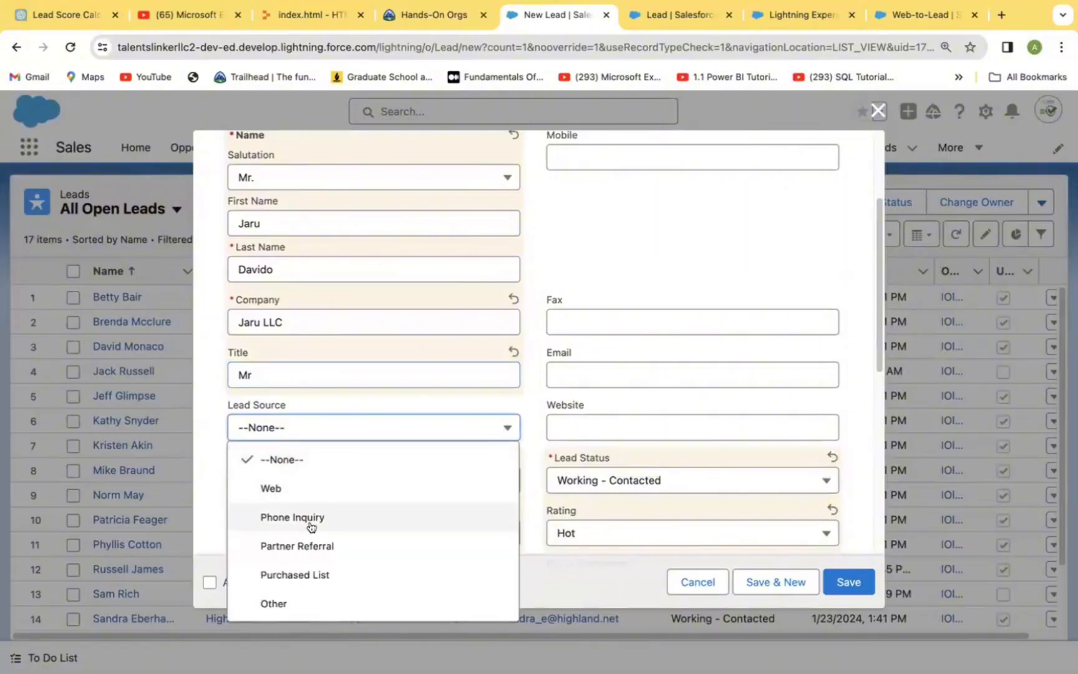
{"action": "left_click", "coordinate": [303, 488]}
Step: Check the remaining address and additional information fields, leave them blank, and save the new lead
{"action": "scroll", "coordinate": [877, 336], "scroll_direction": "down", "scroll_amount": 5}
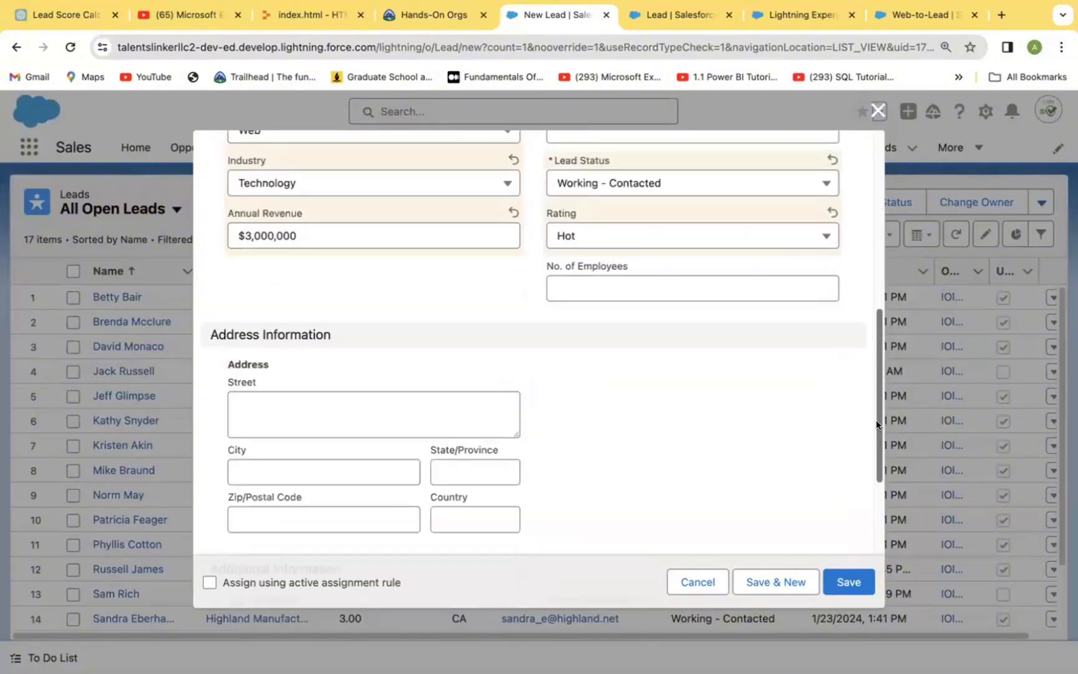
{"action": "scroll", "coordinate": [867, 399], "scroll_direction": "up", "scroll_amount": 3}
{"action": "scroll", "coordinate": [857, 465], "scroll_direction": "down", "scroll_amount": 5}
{"action": "scroll", "coordinate": [854, 459], "scroll_direction": "up", "scroll_amount": 2}
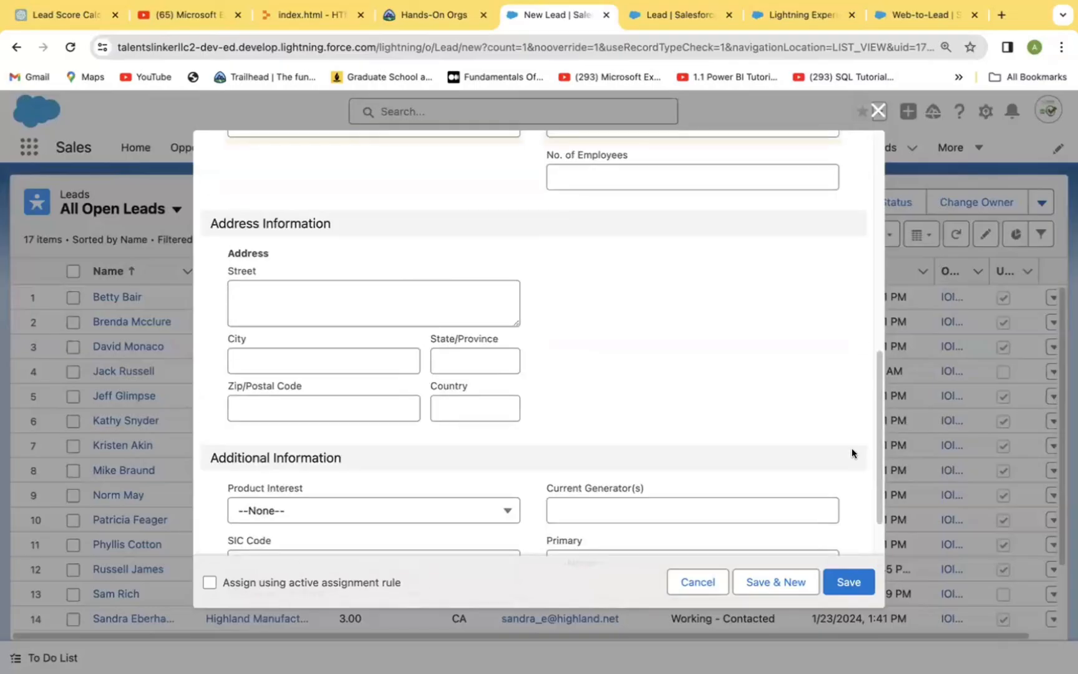
{"action": "left_click", "coordinate": [848, 582]}
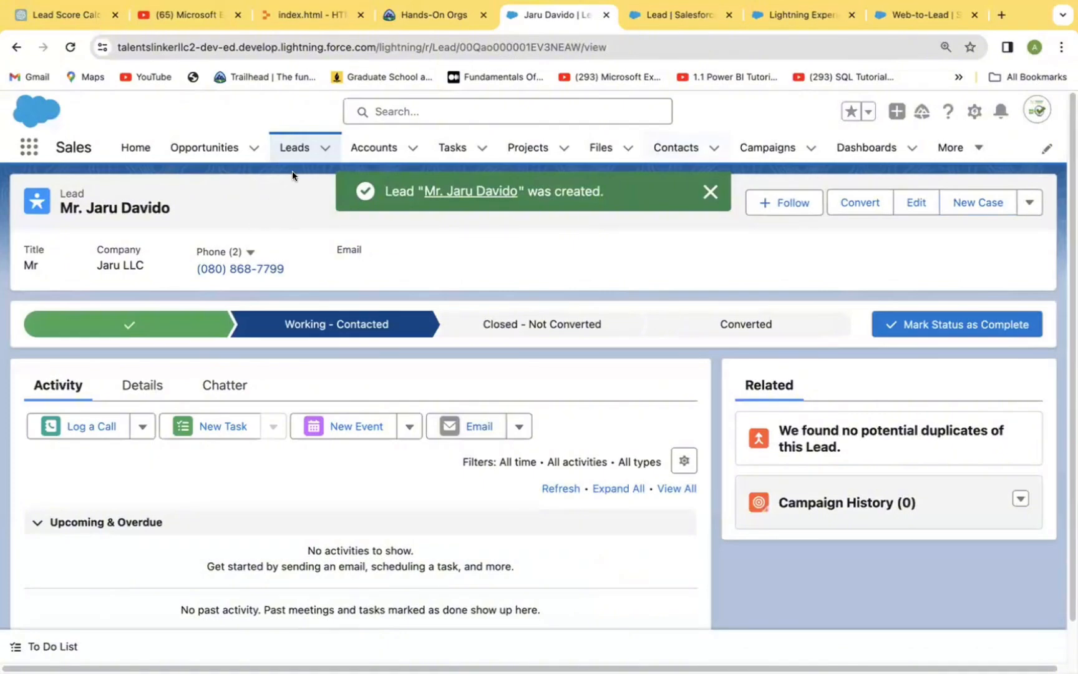
Step: Open the new Jaru LLC lead from the recently viewed leads and review its detail fields
{"action": "left_click", "coordinate": [290, 150]}
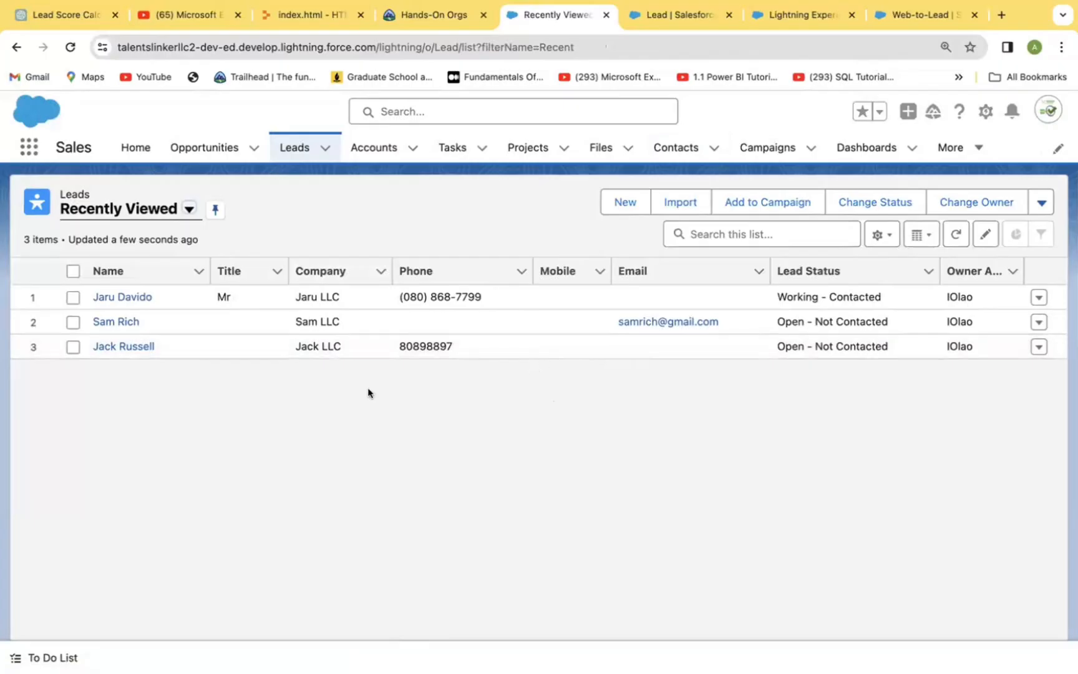
{"action": "left_click", "coordinate": [107, 296]}
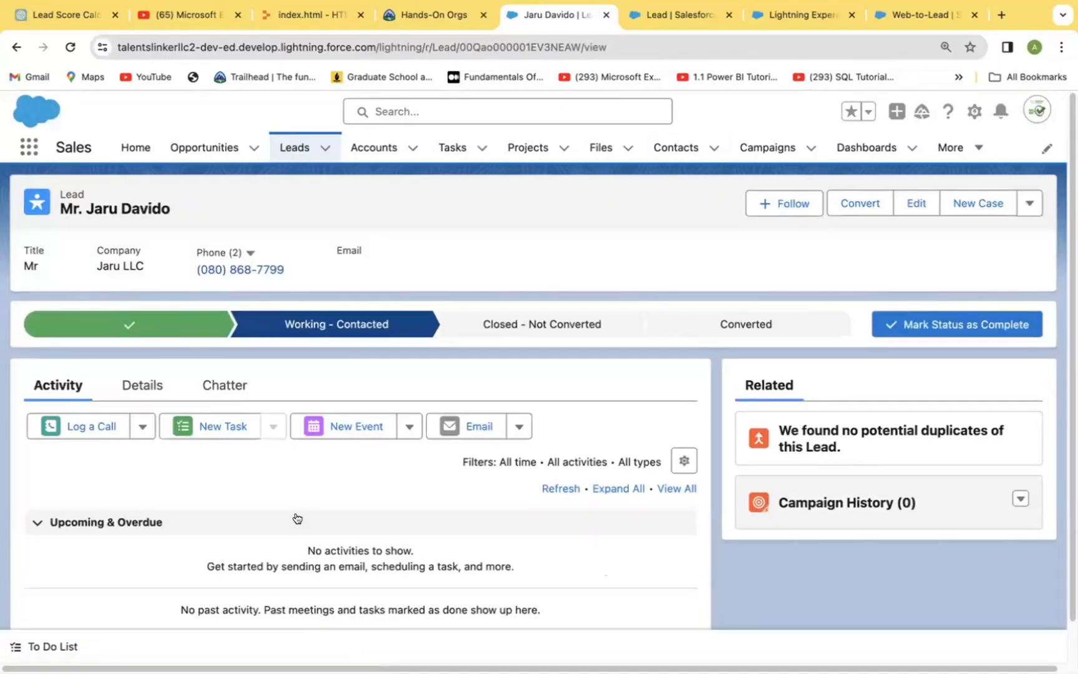
{"action": "left_click", "coordinate": [137, 388]}
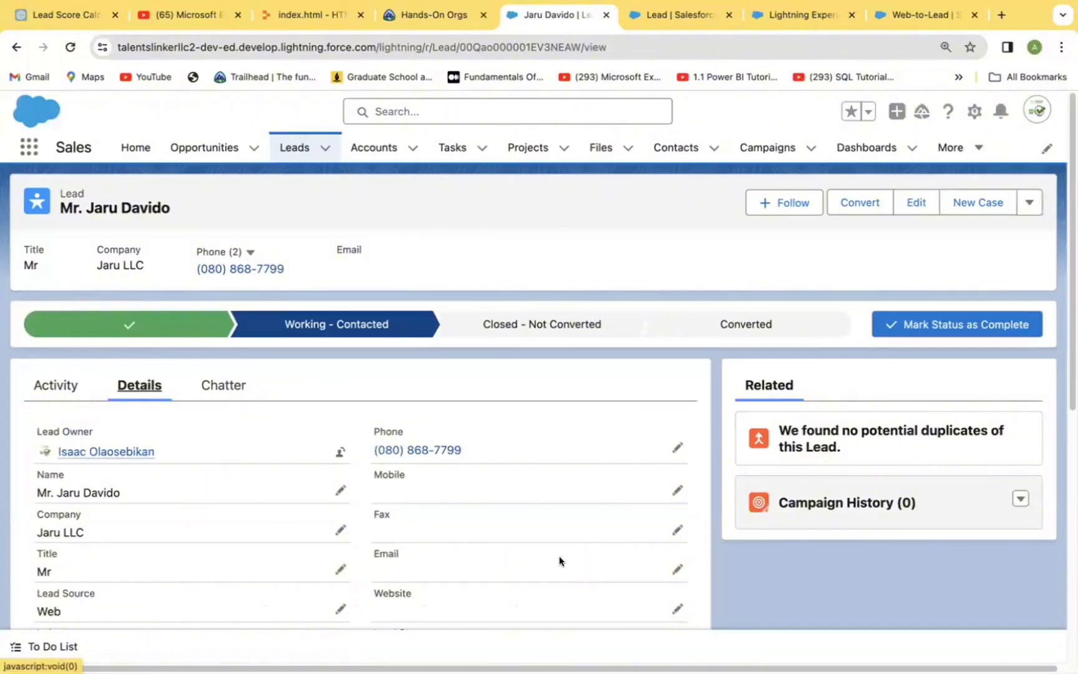
{"action": "scroll", "coordinate": [387, 555], "scroll_direction": "down", "scroll_amount": 5}
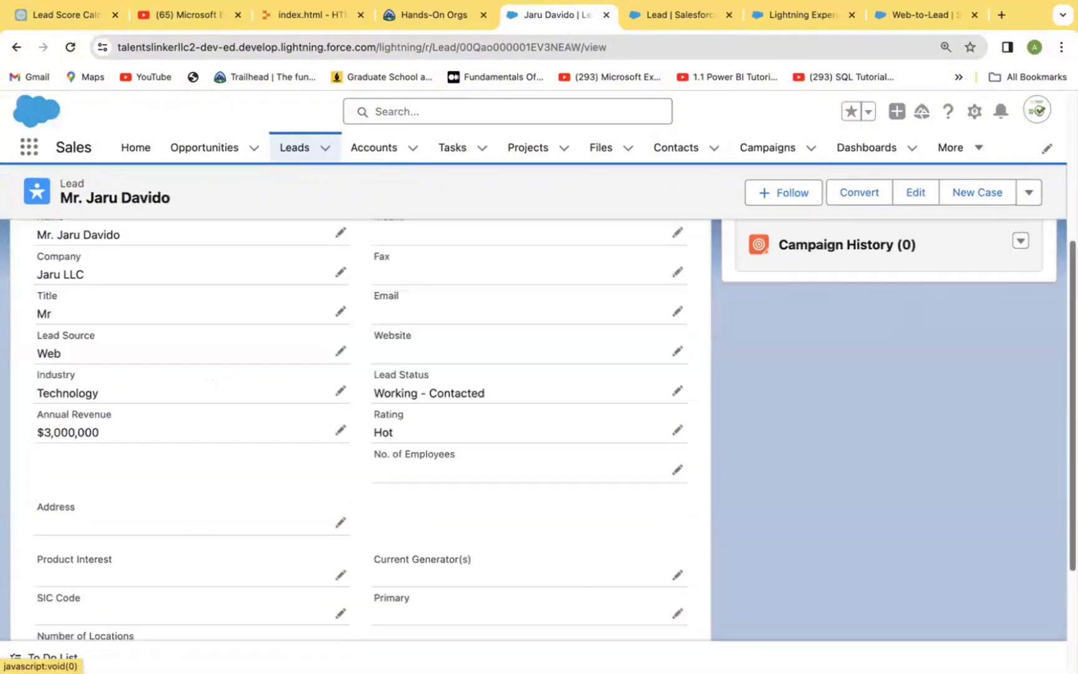
{"action": "scroll", "coordinate": [1050, 481], "scroll_direction": "down", "scroll_amount": 2}
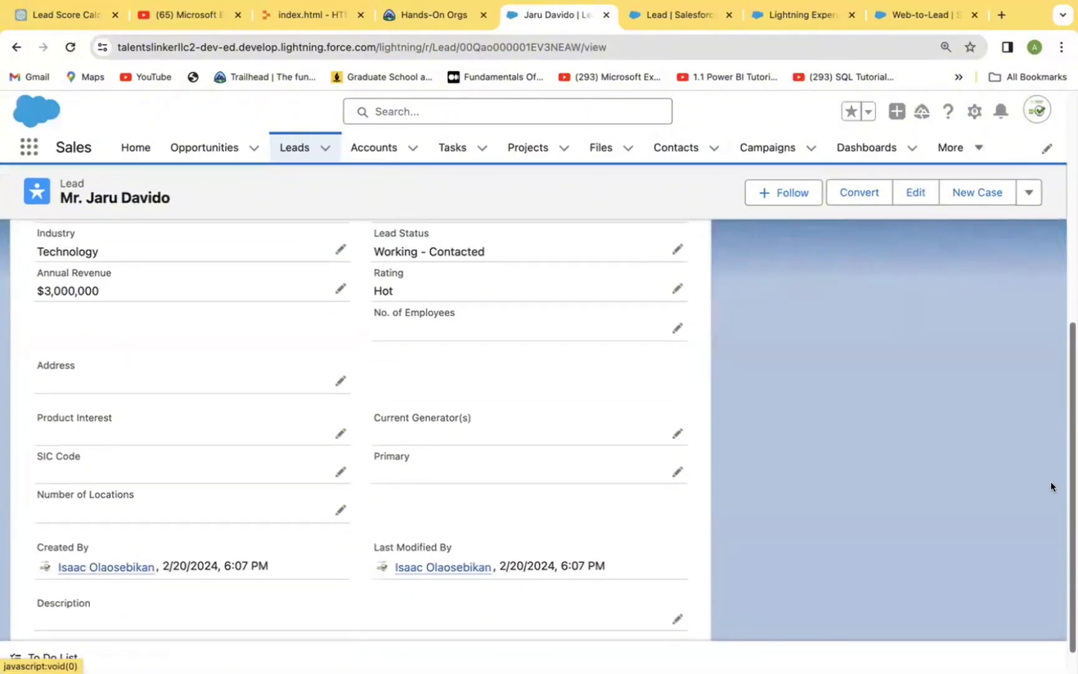
{"action": "scroll", "coordinate": [1051, 477], "scroll_direction": "up", "scroll_amount": 3}
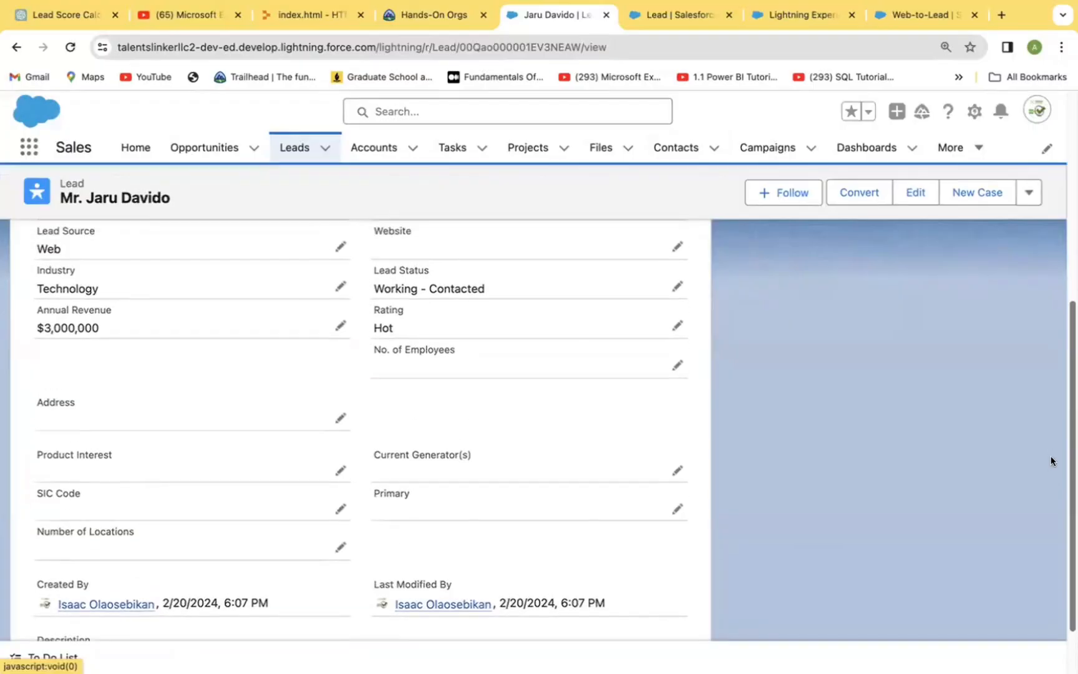
{"action": "scroll", "coordinate": [1051, 392], "scroll_direction": "up", "scroll_amount": 3}
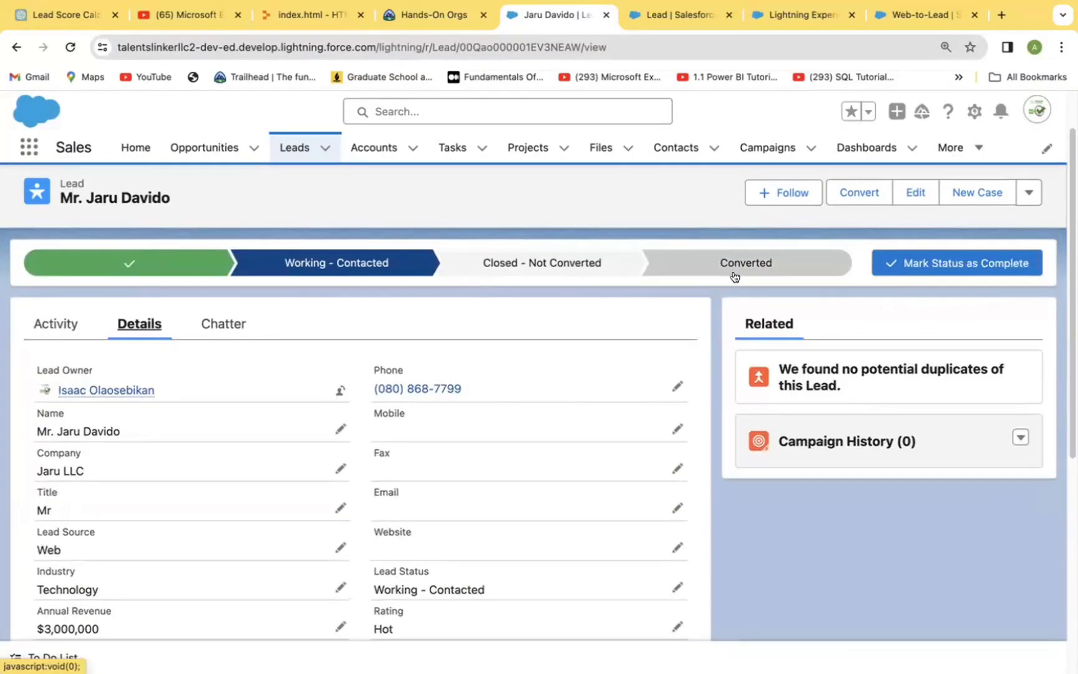
Step: Try to convert the Jaru LLC lead into a new account, contact and opportunity, and close the conversion dialog
{"action": "left_click", "coordinate": [746, 268]}
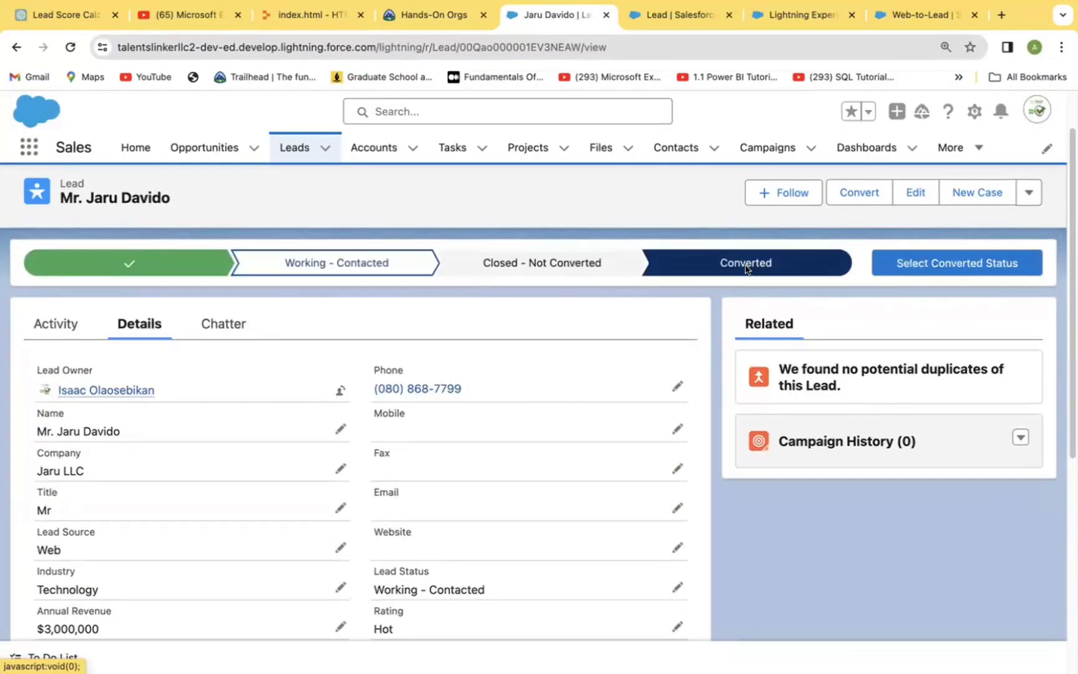
{"action": "left_click", "coordinate": [950, 263]}
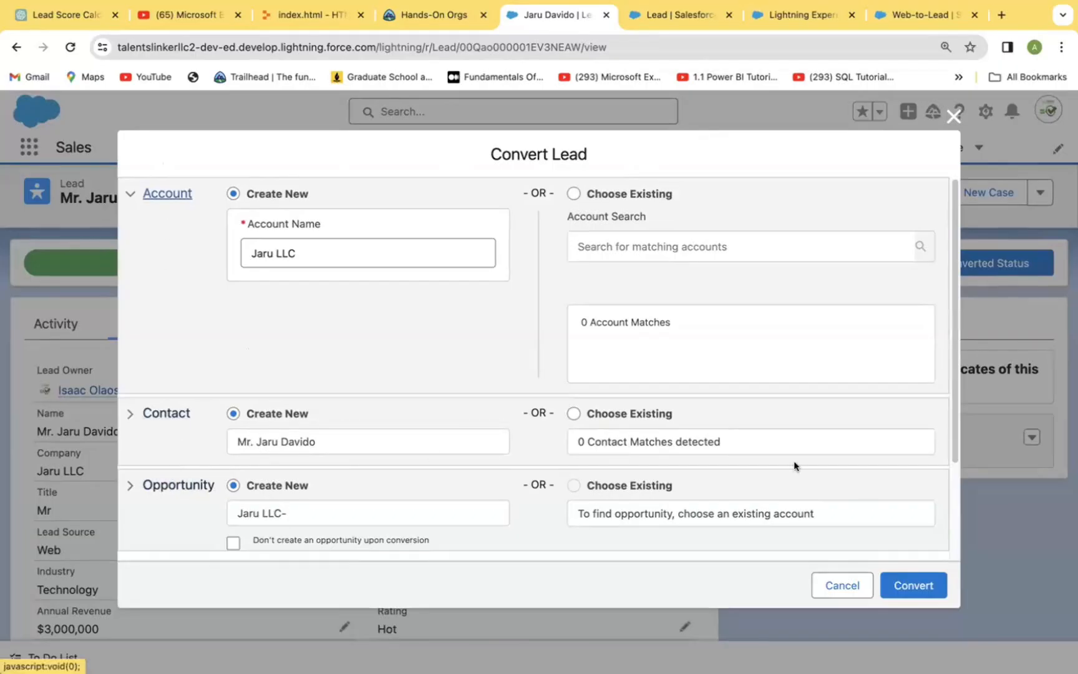
{"action": "left_click", "coordinate": [918, 585]}
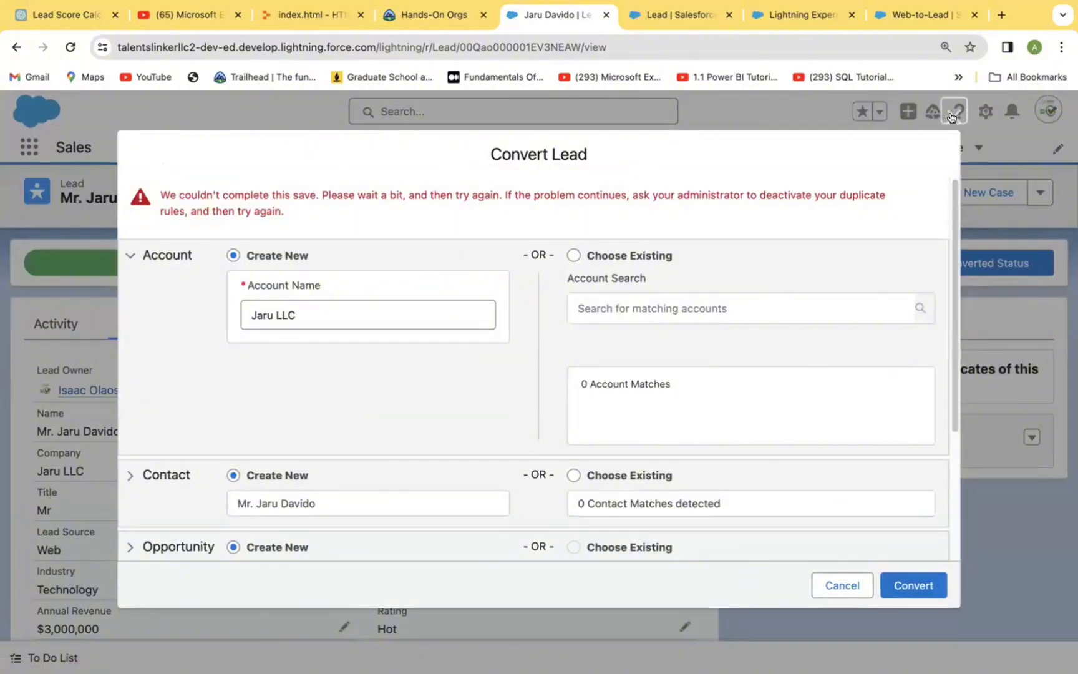
{"action": "left_click", "coordinate": [952, 115]}
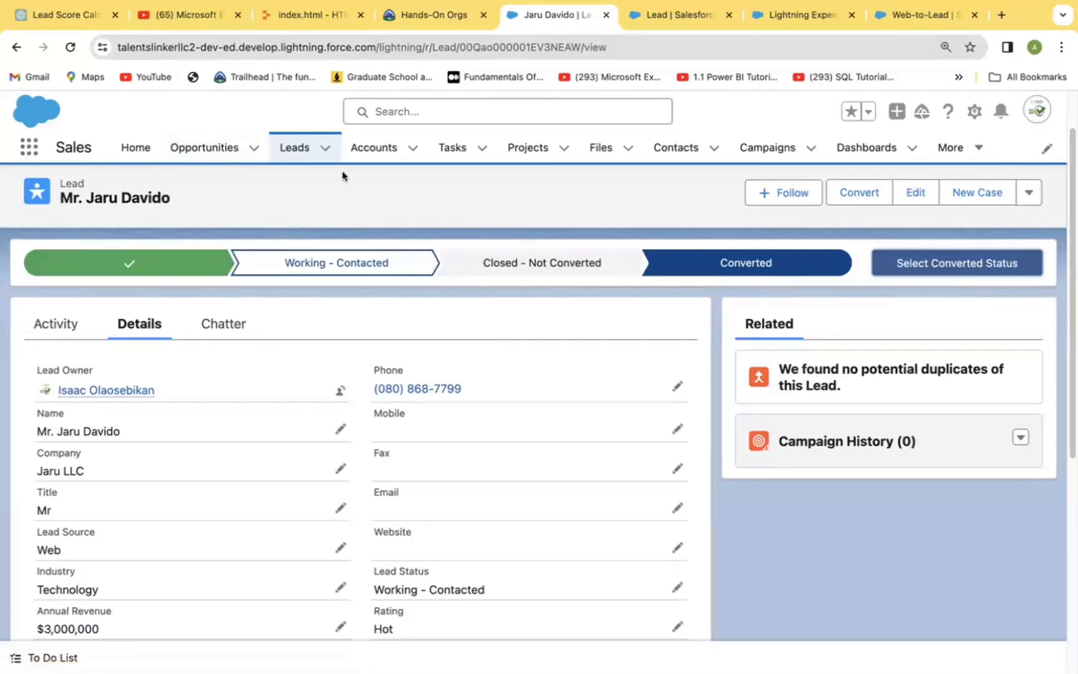
Step: Show the All Open Leads list and compare the Jaru LLC lead's score with those of the other leads
{"action": "left_click", "coordinate": [294, 148]}
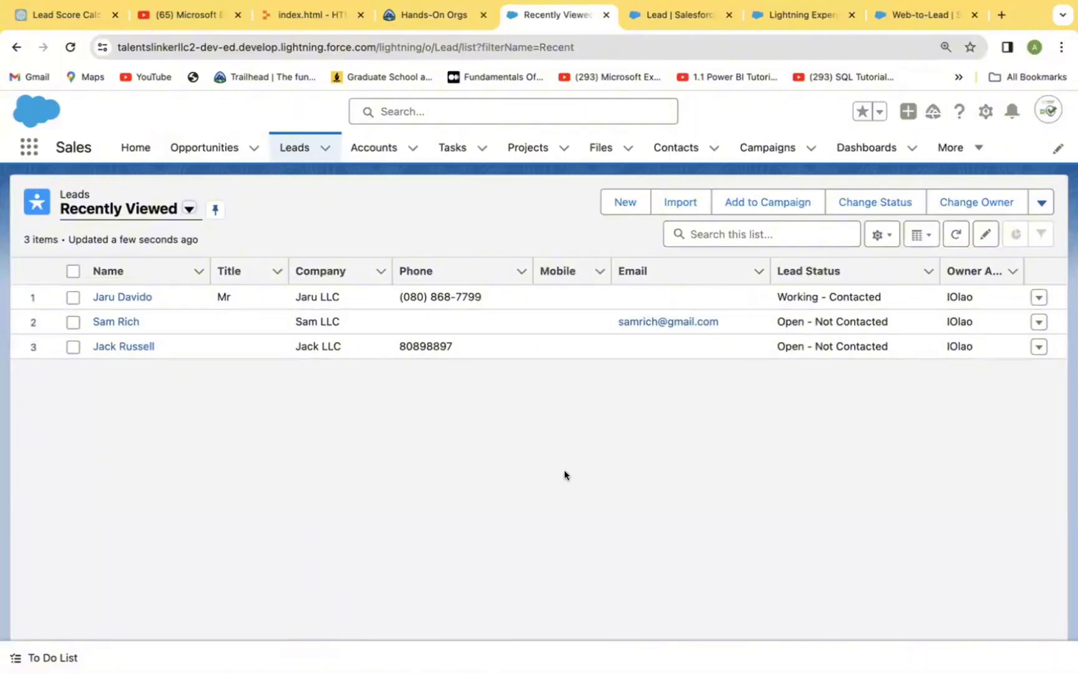
{"action": "left_click", "coordinate": [188, 209]}
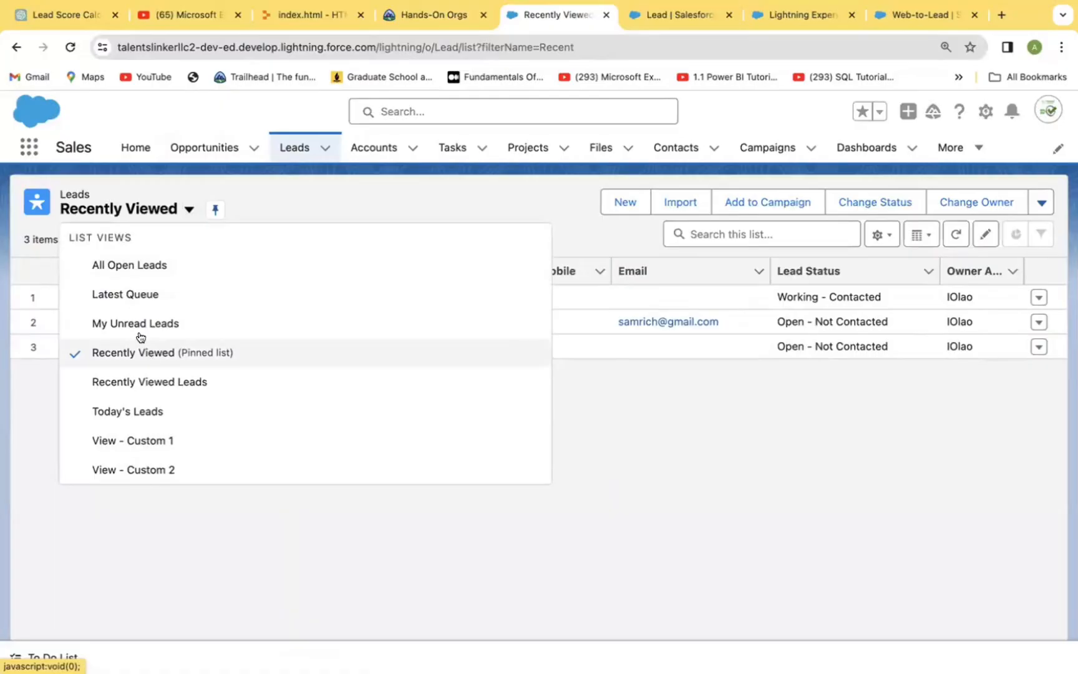
{"action": "left_click", "coordinate": [137, 264]}
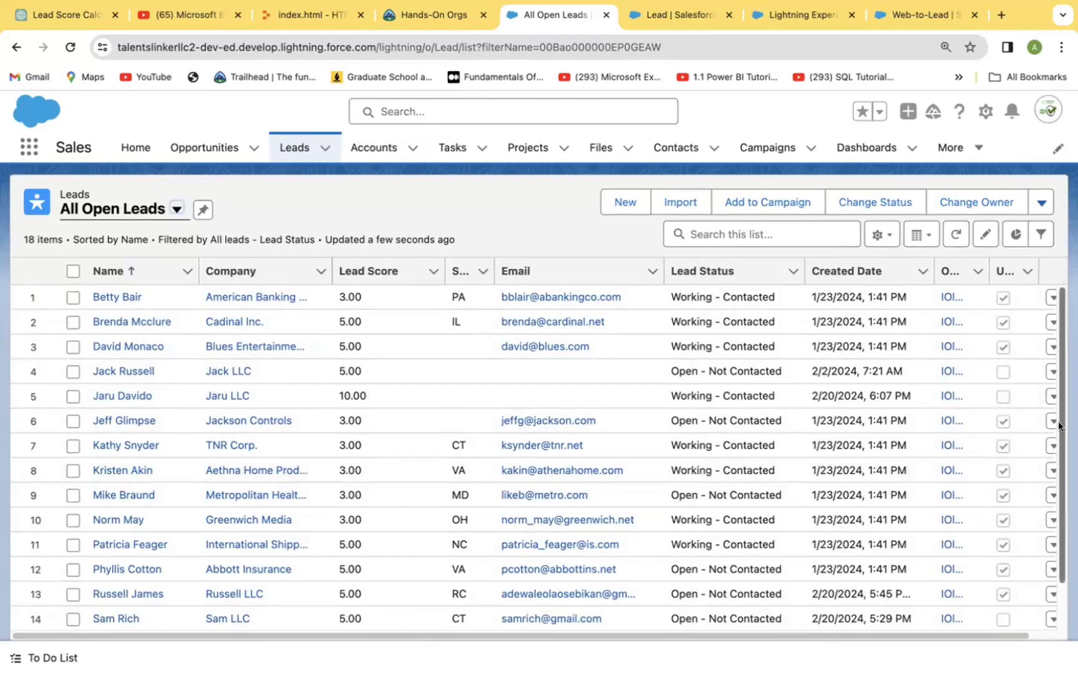
{"action": "scroll", "coordinate": [1059, 427], "scroll_direction": "down", "scroll_amount": 3}
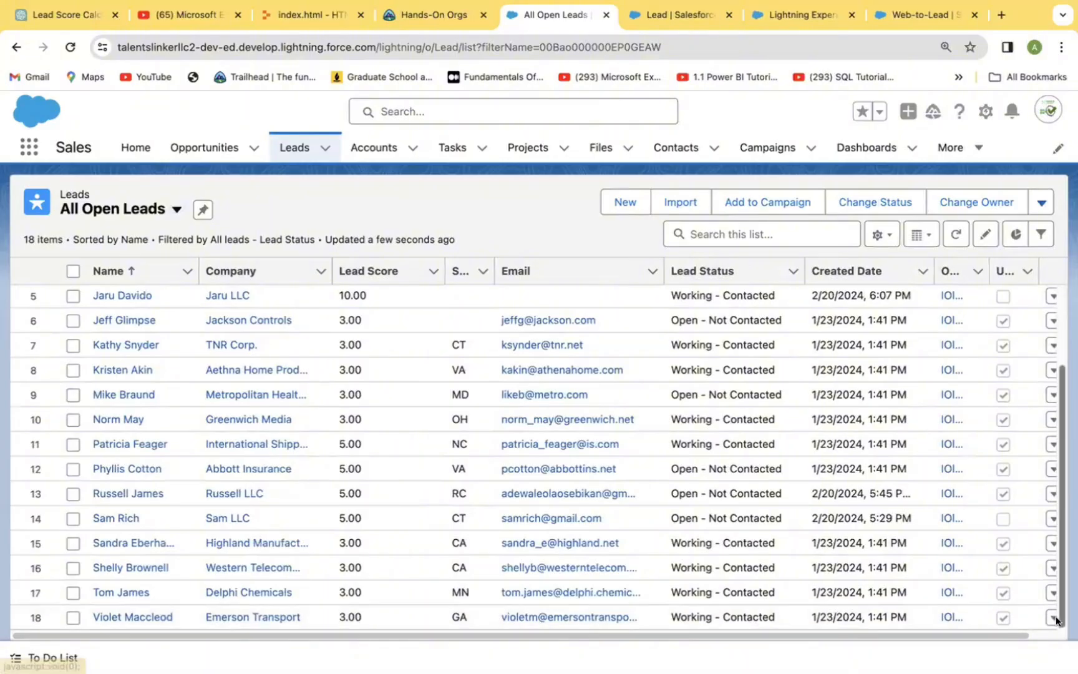
{"action": "left_click_drag", "start_coordinate": [1062, 497], "coordinate": [1063, 493]}
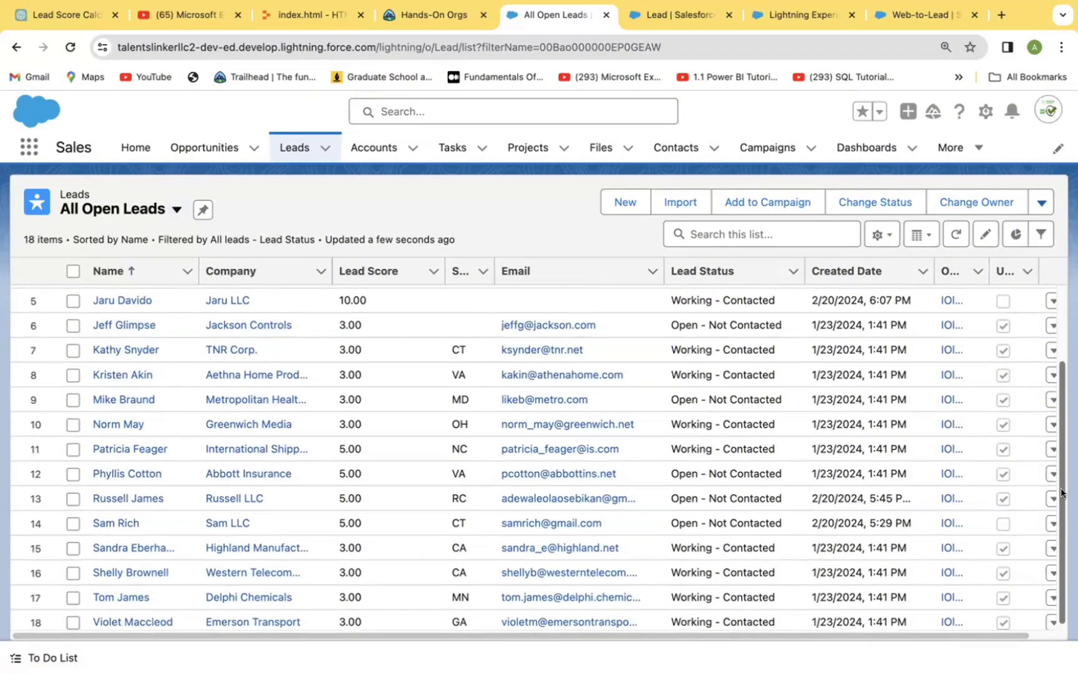
{"action": "scroll", "coordinate": [1058, 455], "scroll_direction": "up", "scroll_amount": 3}
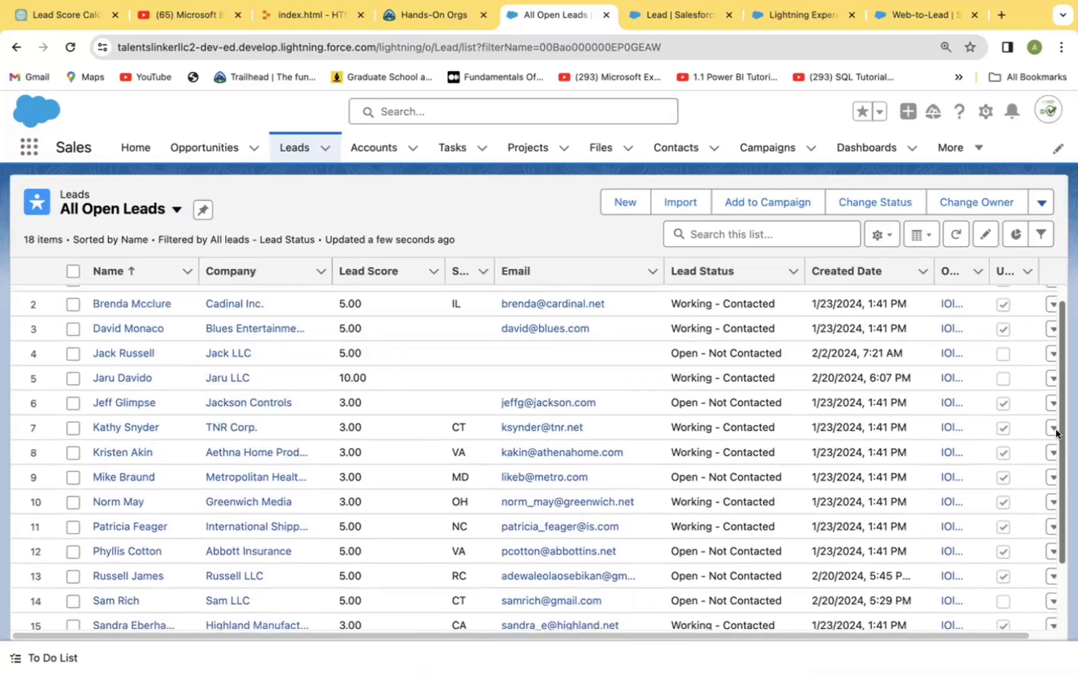
{"action": "scroll", "coordinate": [1057, 420], "scroll_direction": "up", "scroll_amount": 1}
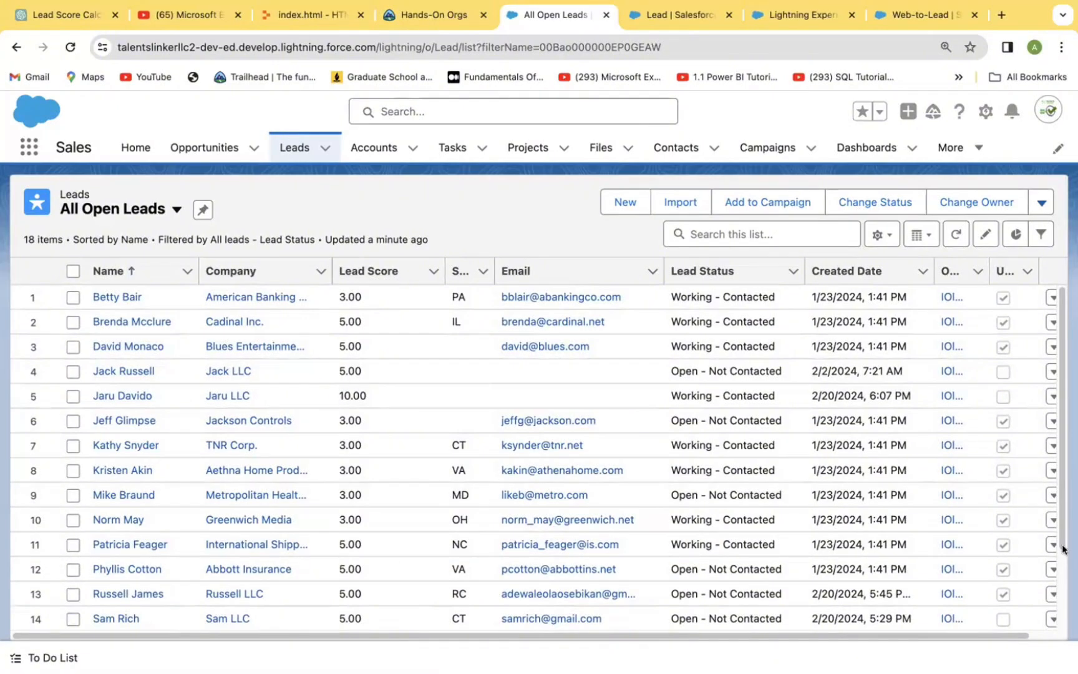
{"action": "mouse_move", "coordinate": [1060, 413]}
{"action": "left_mouse_down"}
{"action": "mouse_move", "coordinate": [1059, 483]}
{"action": "mouse_move", "coordinate": [1060, 390]}
{"action": "left_mouse_up"}
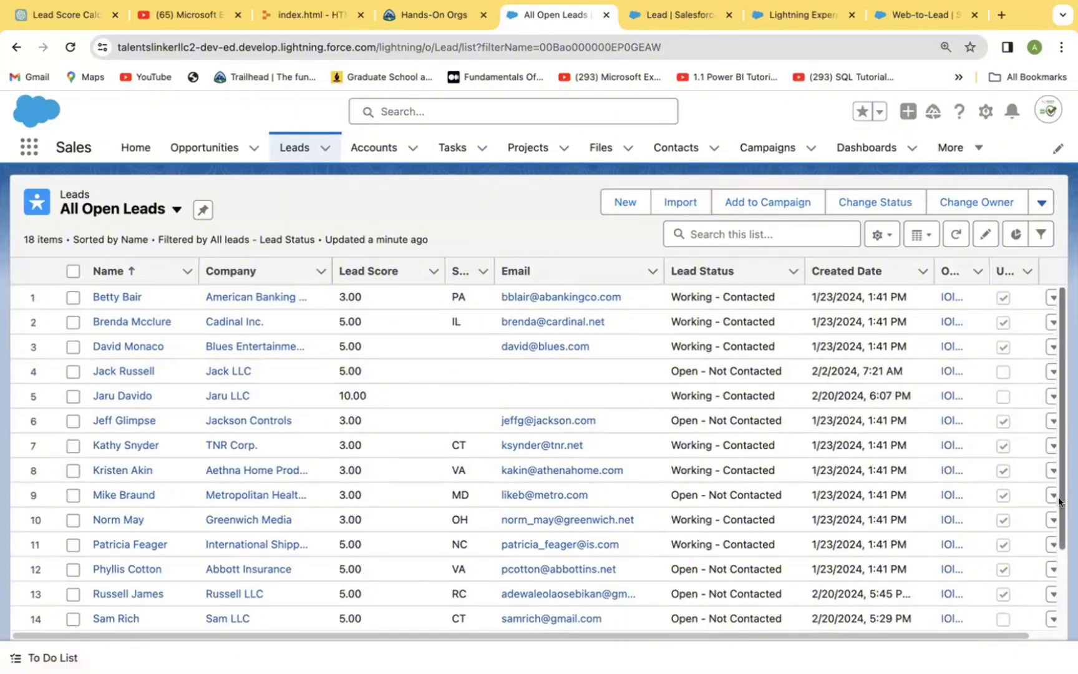
Step: Review the remaining scores in the open leads list and reload the All Open Leads view
{"action": "scroll", "coordinate": [1058, 502], "scroll_direction": "down", "scroll_amount": 3}
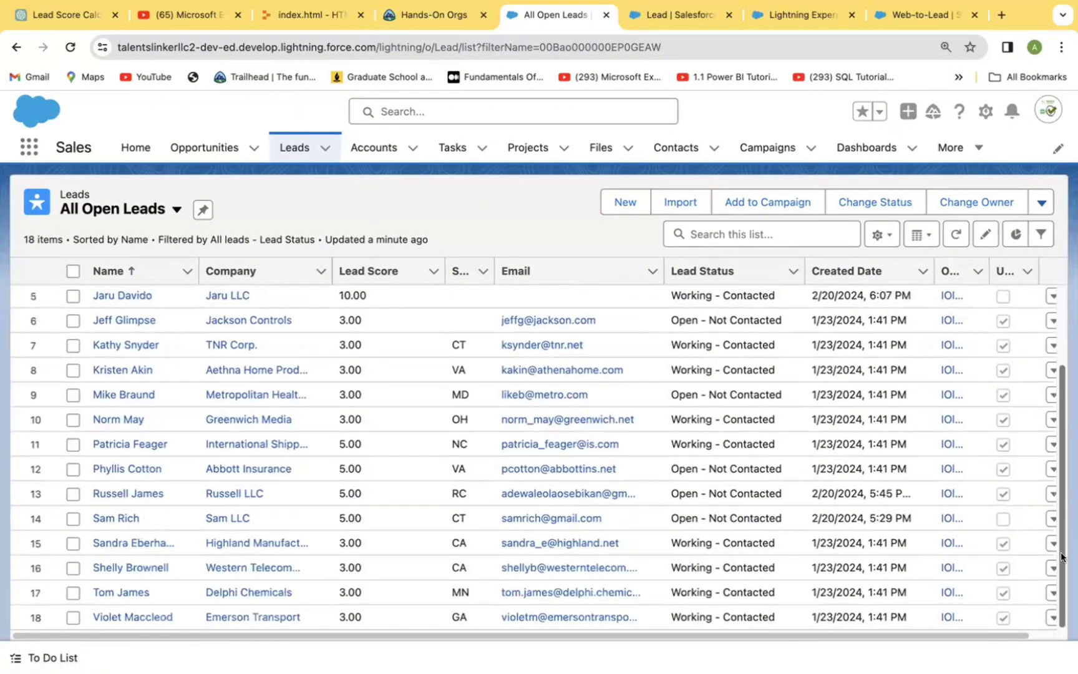
{"action": "scroll", "coordinate": [1064, 527], "scroll_direction": "up", "scroll_amount": 3}
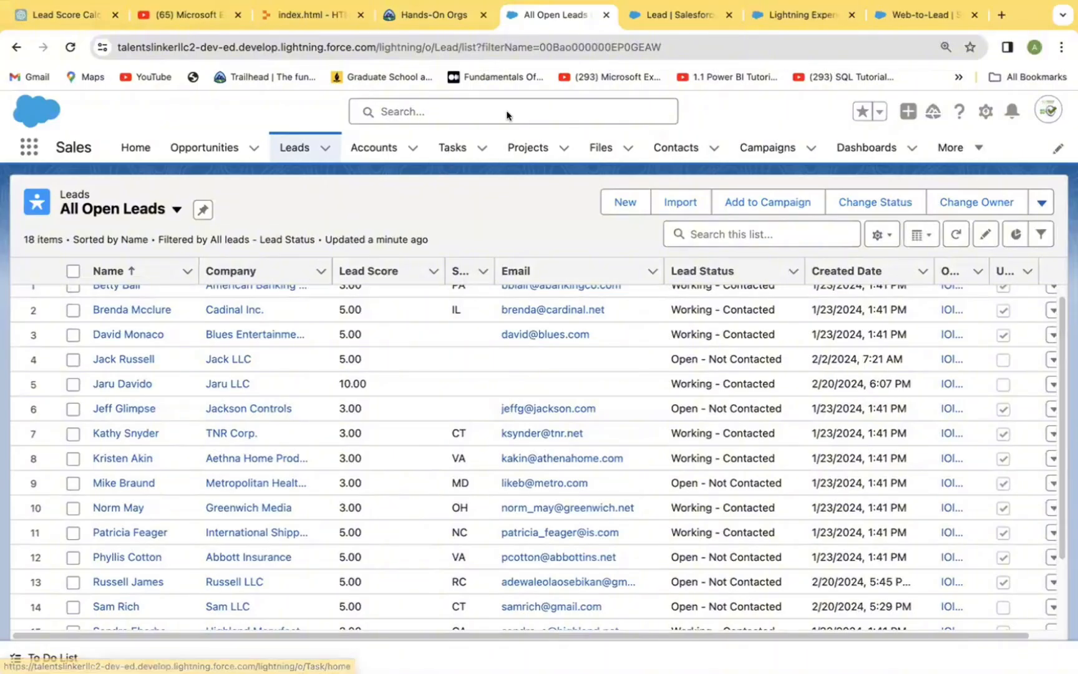
{"action": "left_click", "coordinate": [309, 148]}
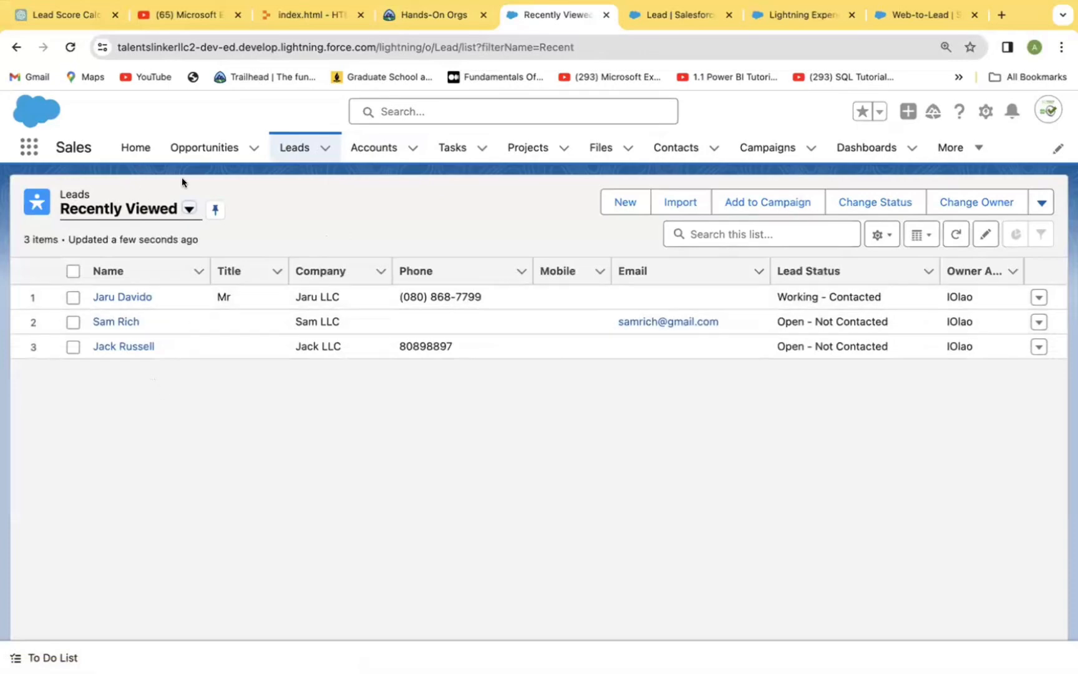
{"action": "left_click", "coordinate": [186, 209]}
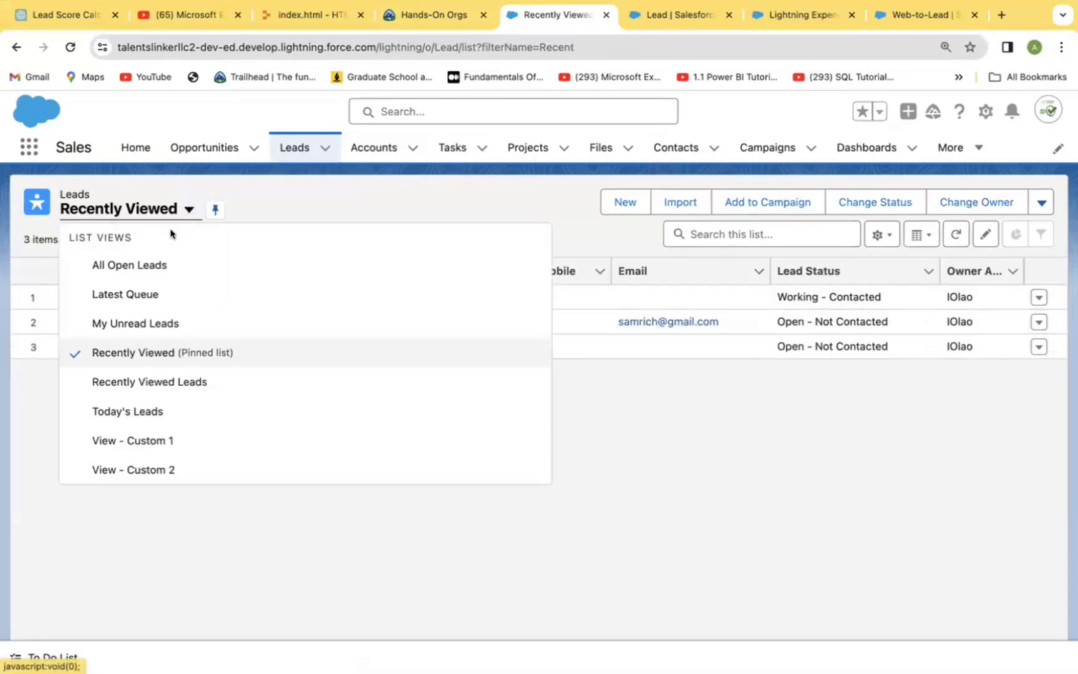
{"action": "left_click", "coordinate": [137, 267]}
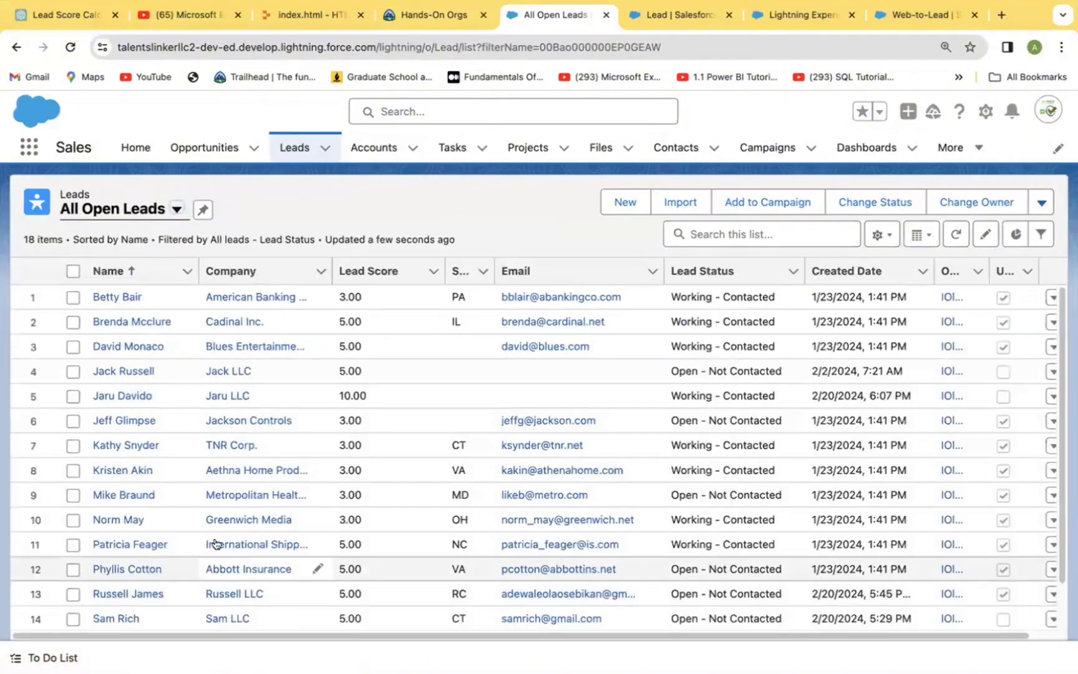
Step: Convert the American Banking Corp. lead into a new account, contact and opportunity, and return to the leads
{"action": "left_click", "coordinate": [125, 298]}
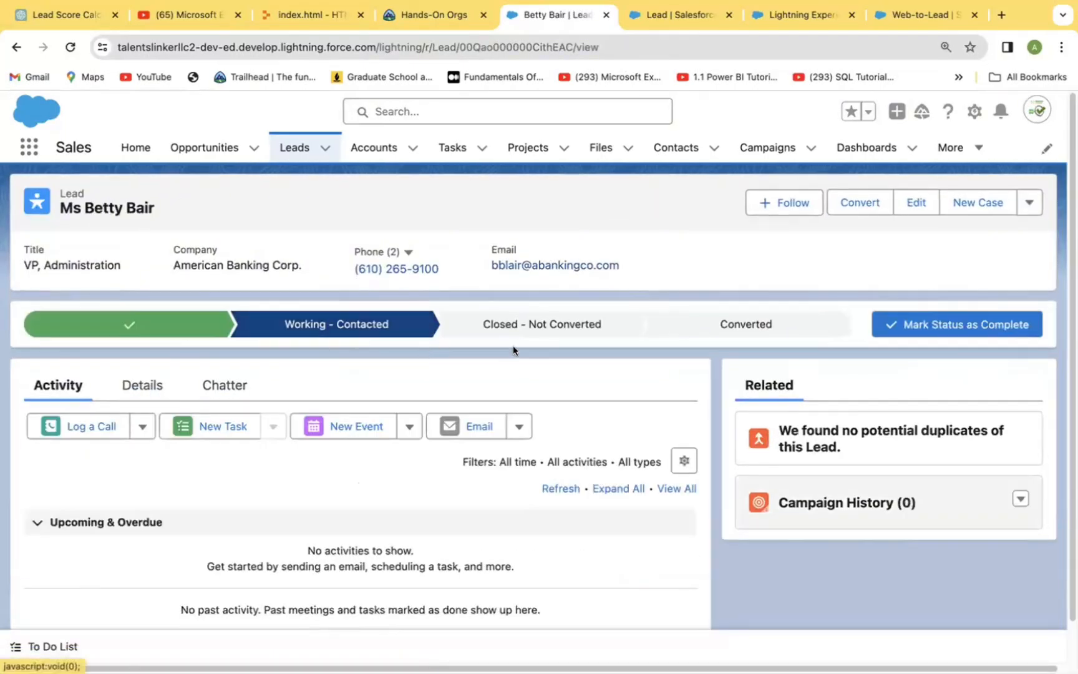
{"action": "left_click", "coordinate": [736, 324]}
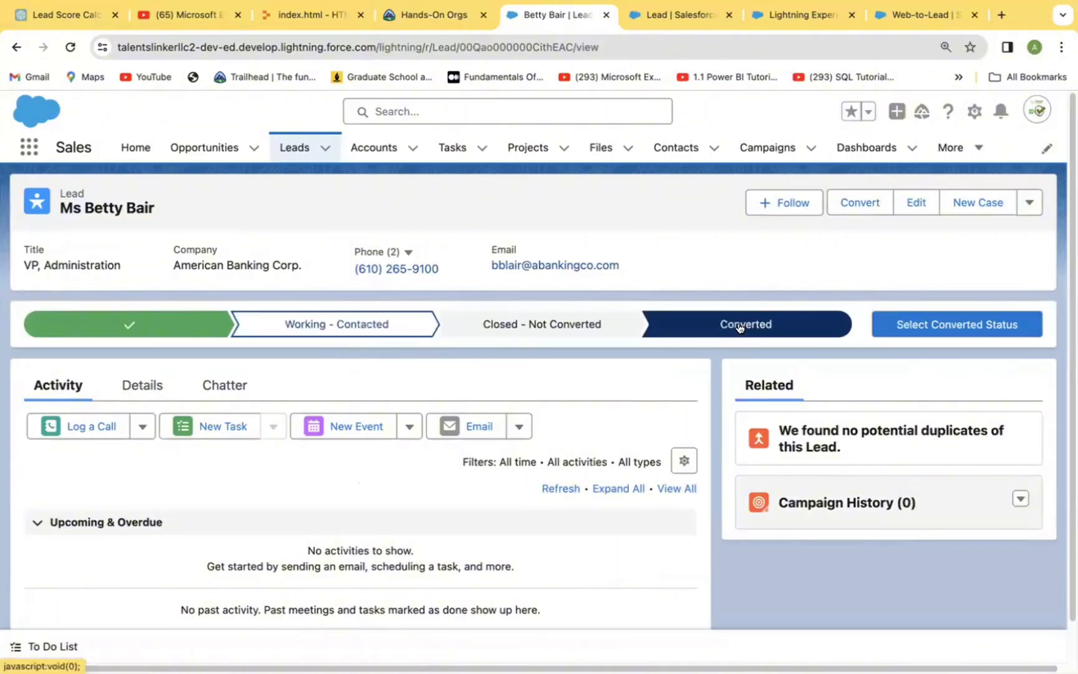
{"action": "left_click", "coordinate": [971, 329]}
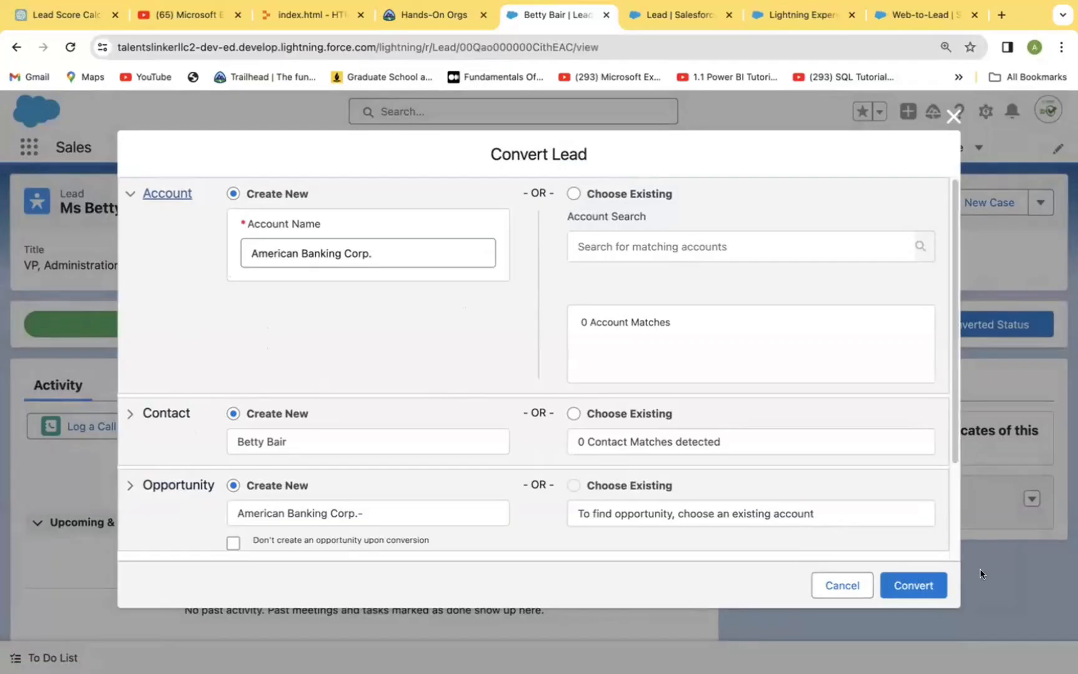
{"action": "left_click", "coordinate": [903, 590]}
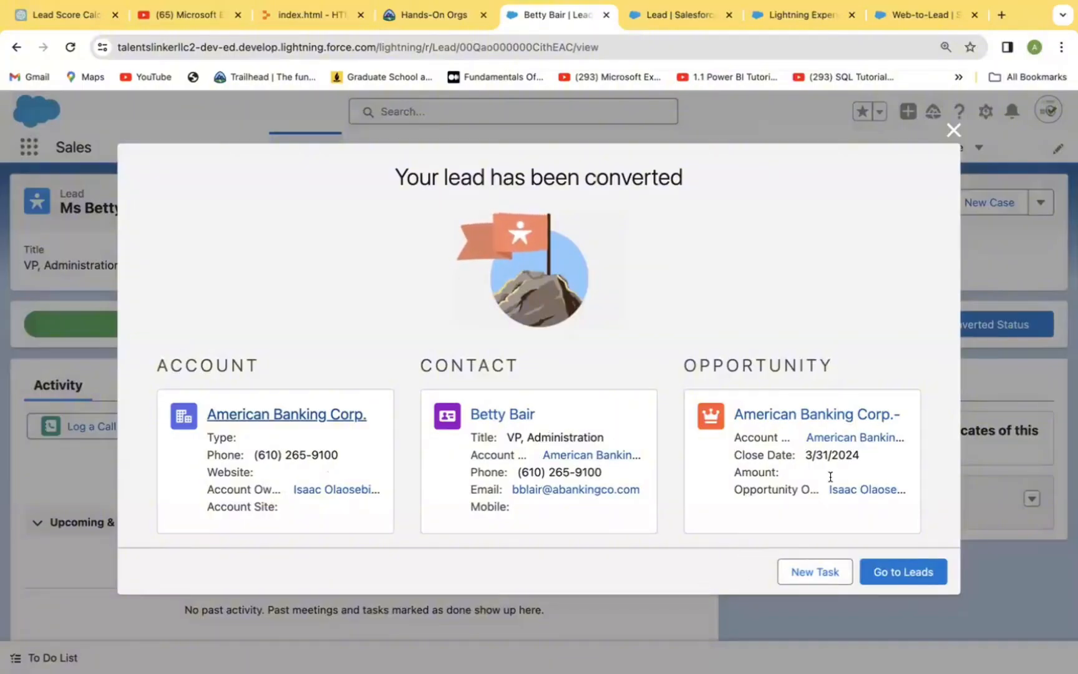
{"action": "left_click", "coordinate": [895, 575]}
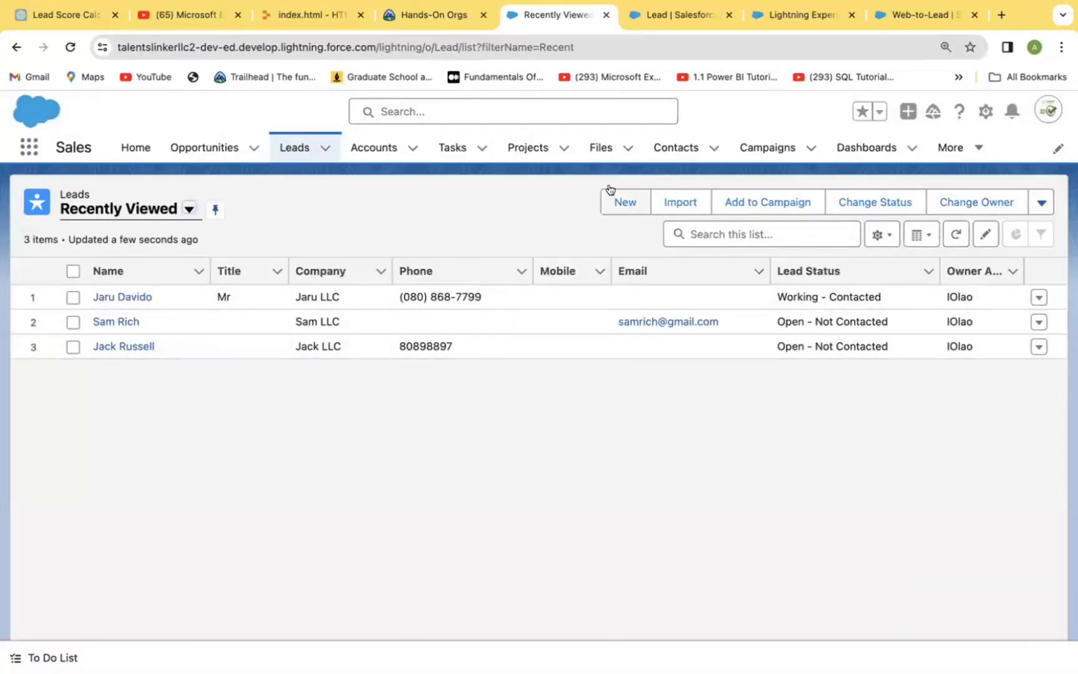
Step: Open the newly created American Banking Corp.- opportunity and close it with the stage Closed Won
{"action": "left_click", "coordinate": [205, 148]}
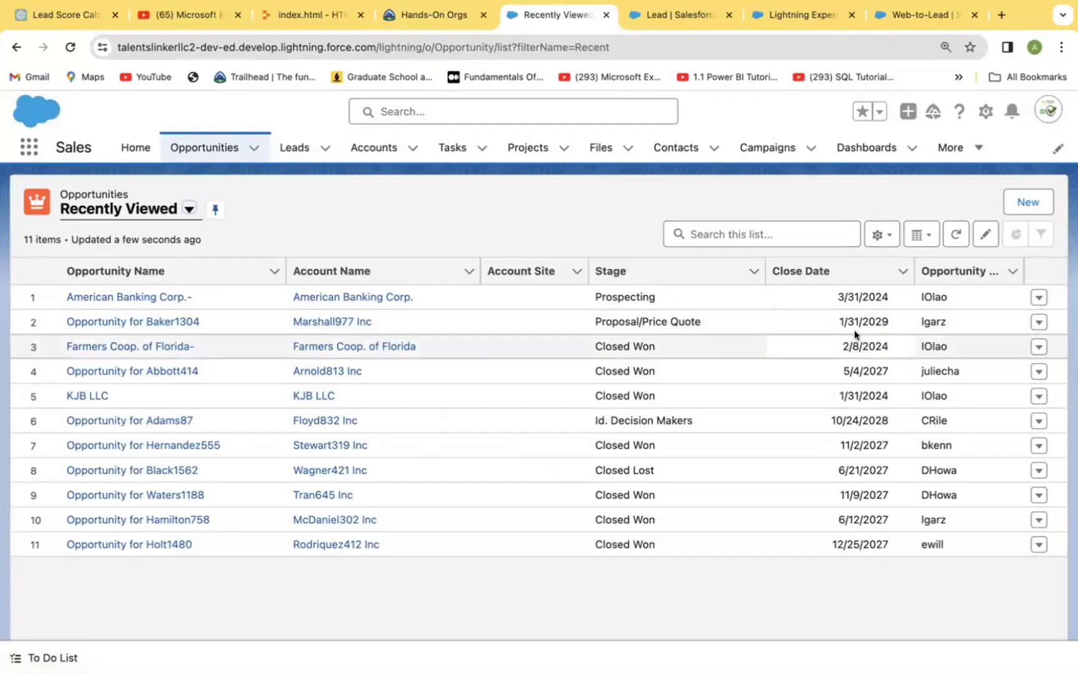
{"action": "left_click", "coordinate": [149, 298]}
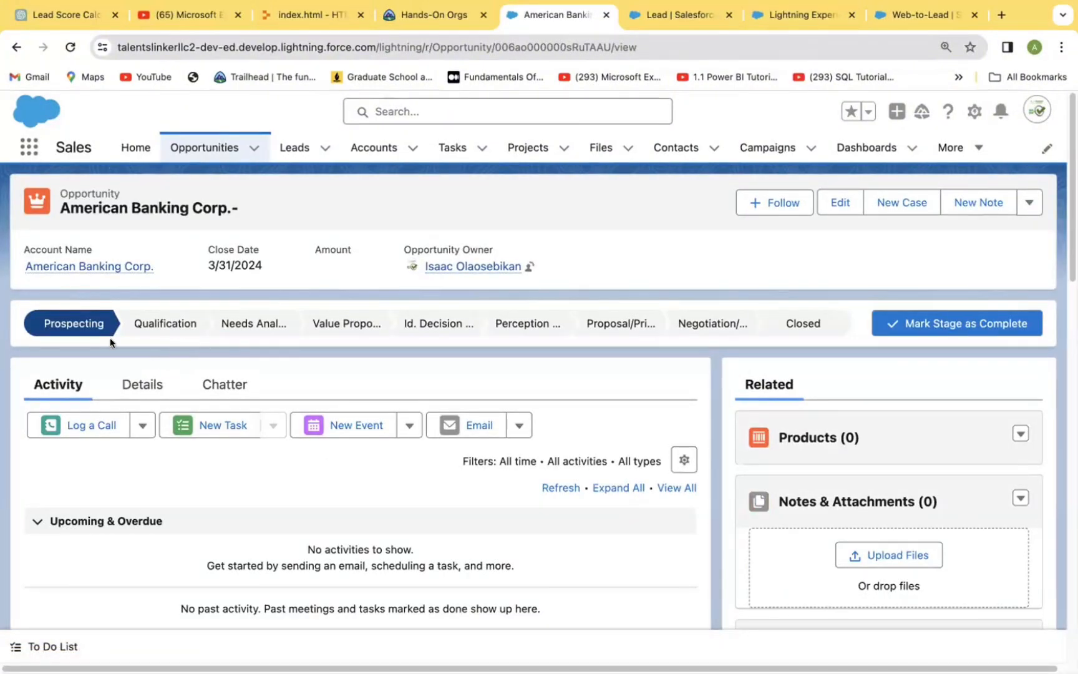
{"action": "mouse_move", "coordinate": [97, 335]}
{"action": "left_click", "coordinate": [814, 325]}
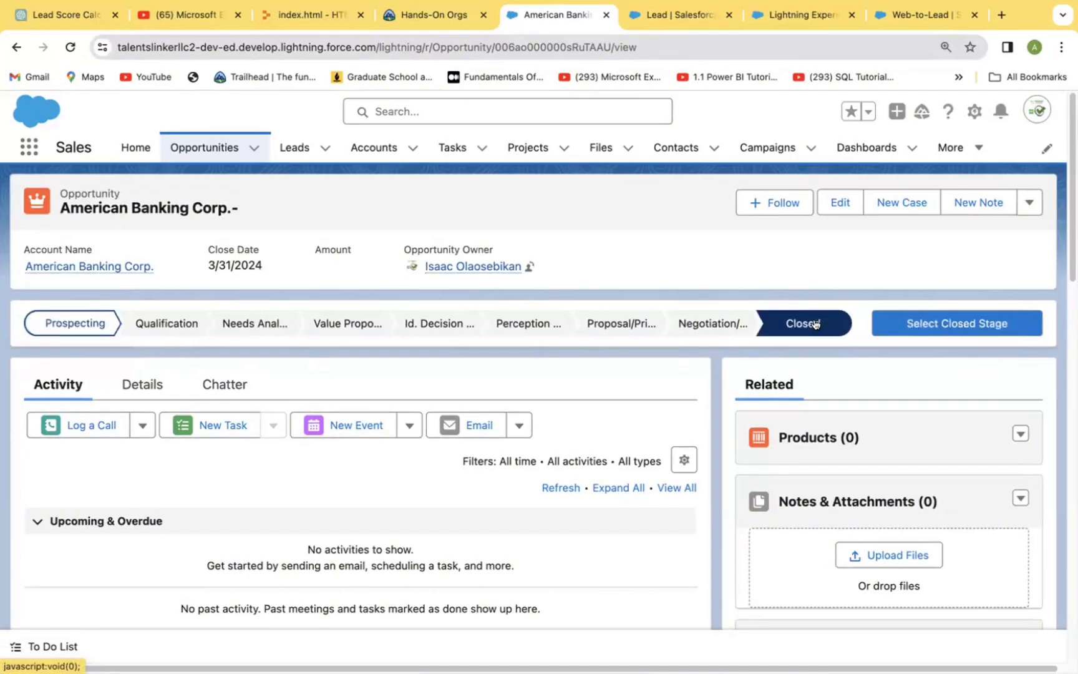
{"action": "left_click", "coordinate": [912, 317]}
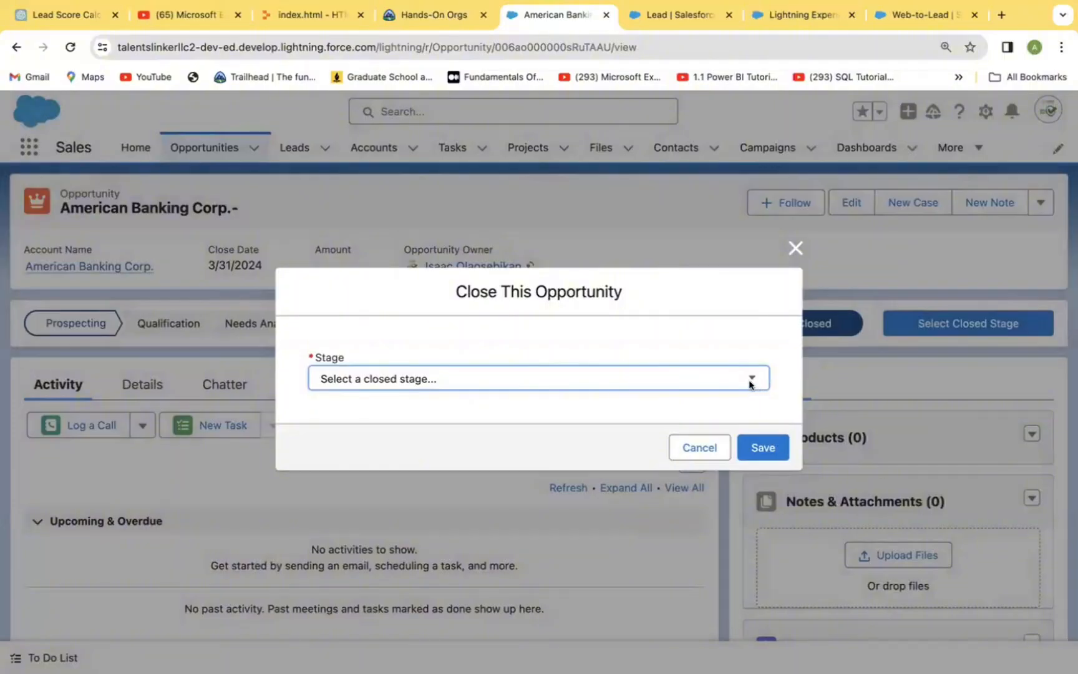
{"action": "left_click", "coordinate": [748, 379]}
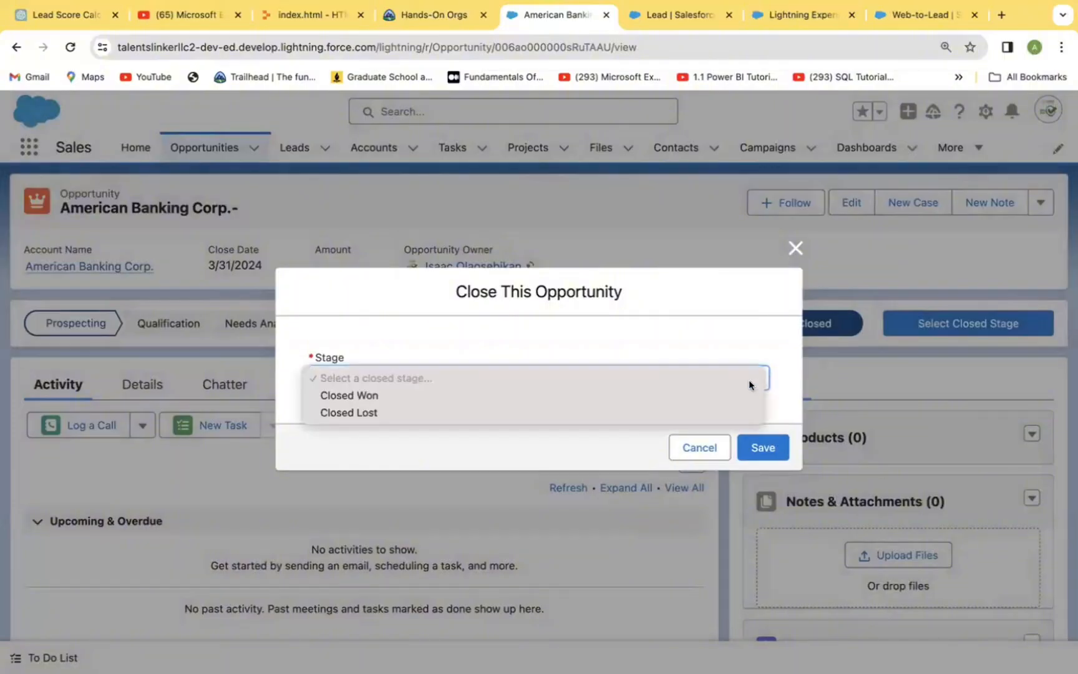
{"action": "left_click", "coordinate": [388, 393]}
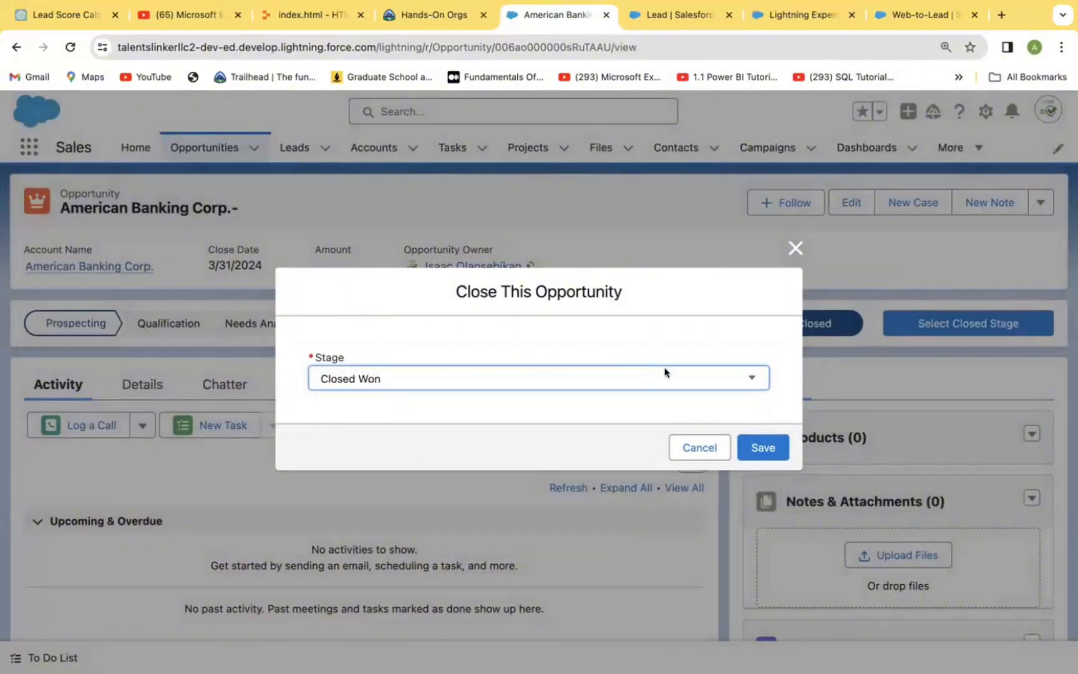
{"action": "left_click", "coordinate": [748, 377]}
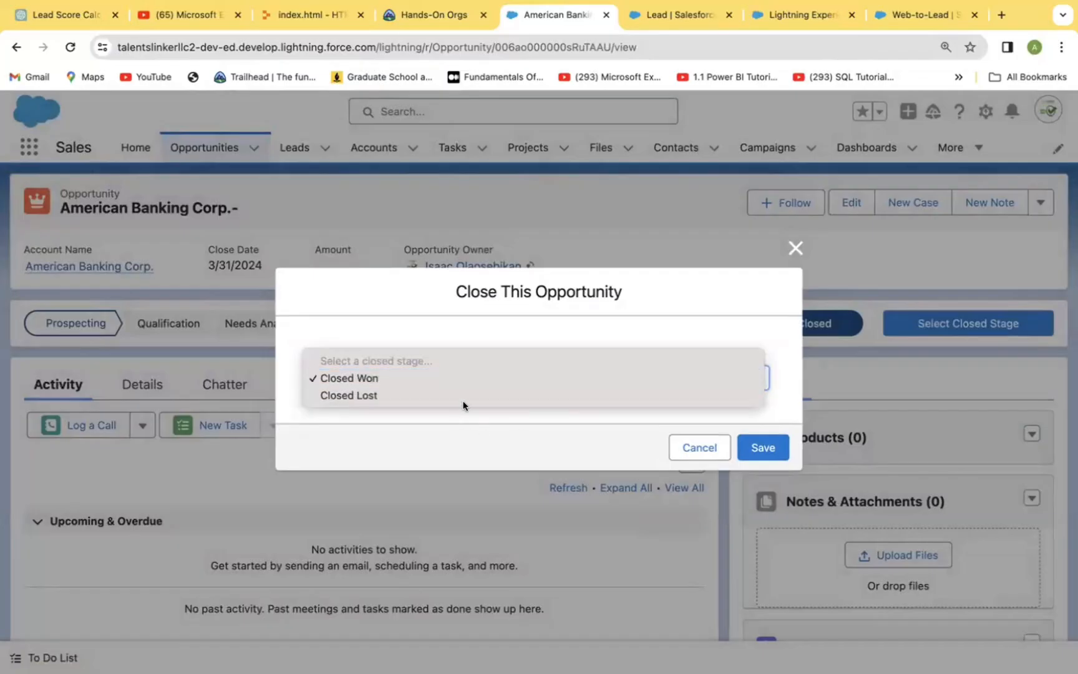
{"action": "left_click", "coordinate": [361, 377]}
{"action": "left_click", "coordinate": [762, 448]}
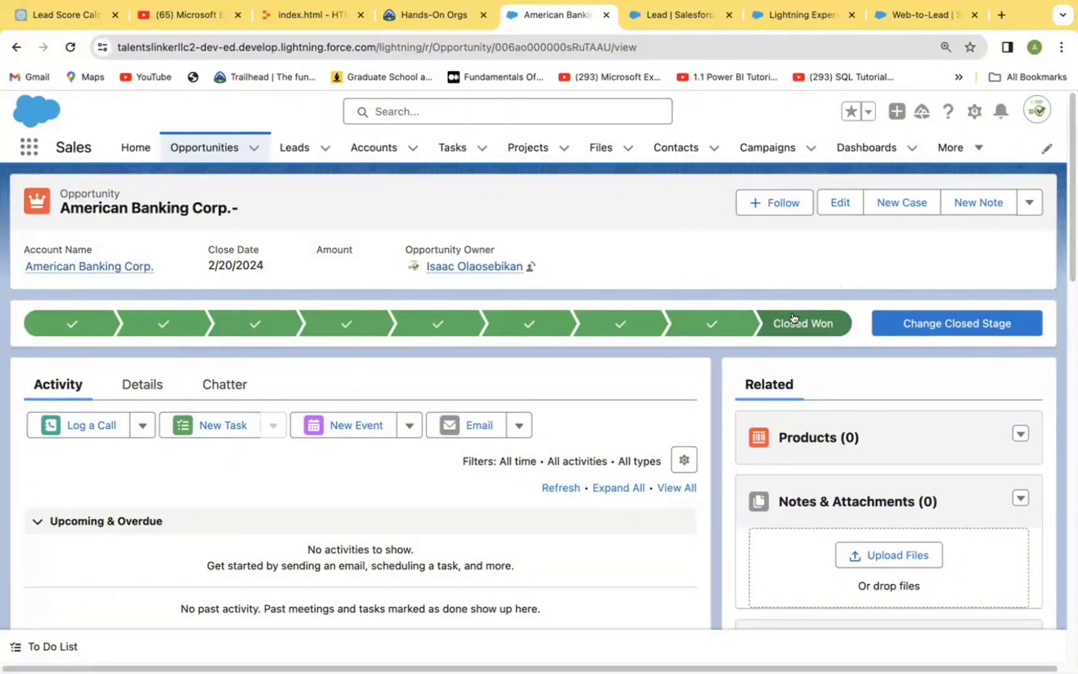
Step: Review the activity and related lists of the American Banking Corp.- opportunity, including the actions available for its products
{"action": "scroll", "coordinate": [1031, 402], "scroll_direction": "down", "scroll_amount": 2}
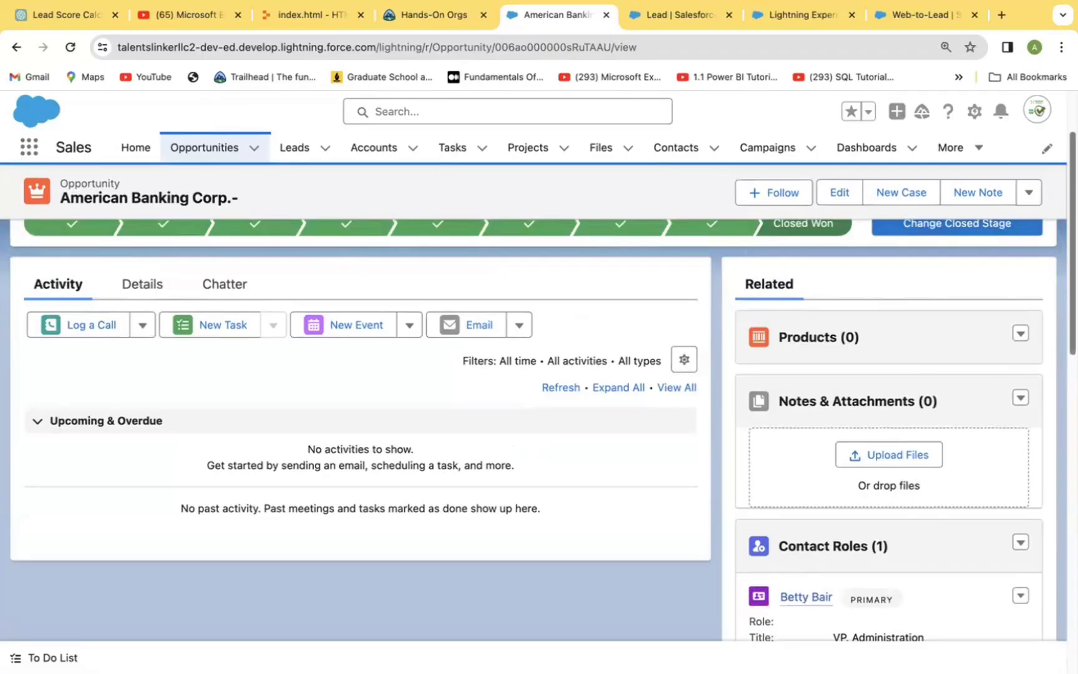
{"action": "scroll", "coordinate": [918, 469], "scroll_direction": "down", "scroll_amount": 2}
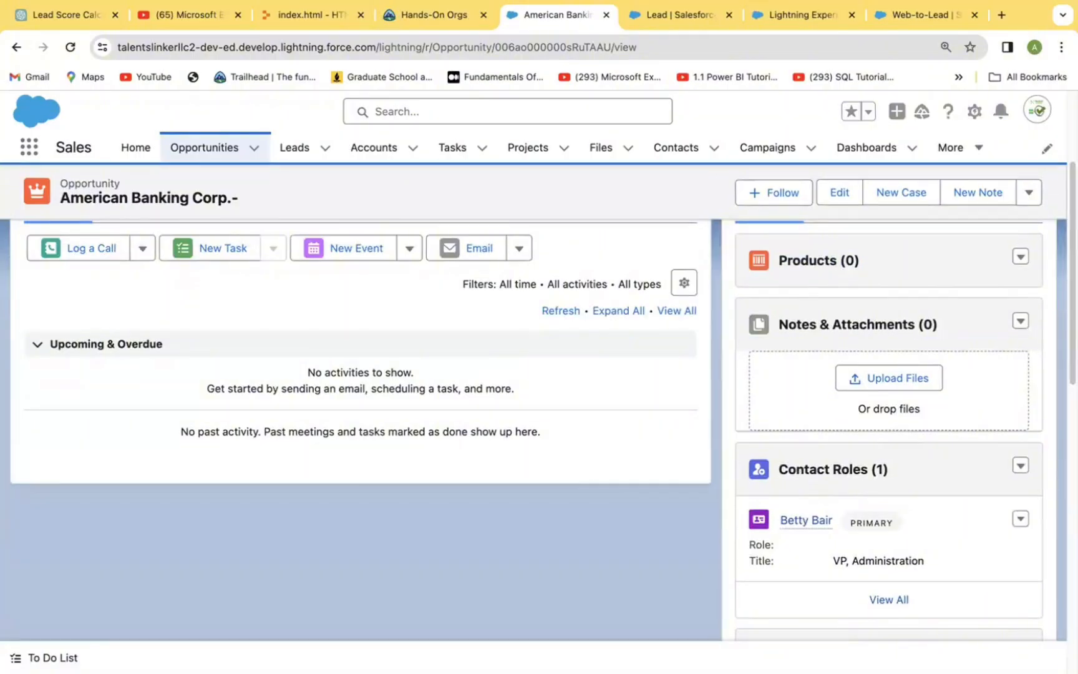
{"action": "scroll", "coordinate": [846, 255], "scroll_direction": "up", "scroll_amount": 3}
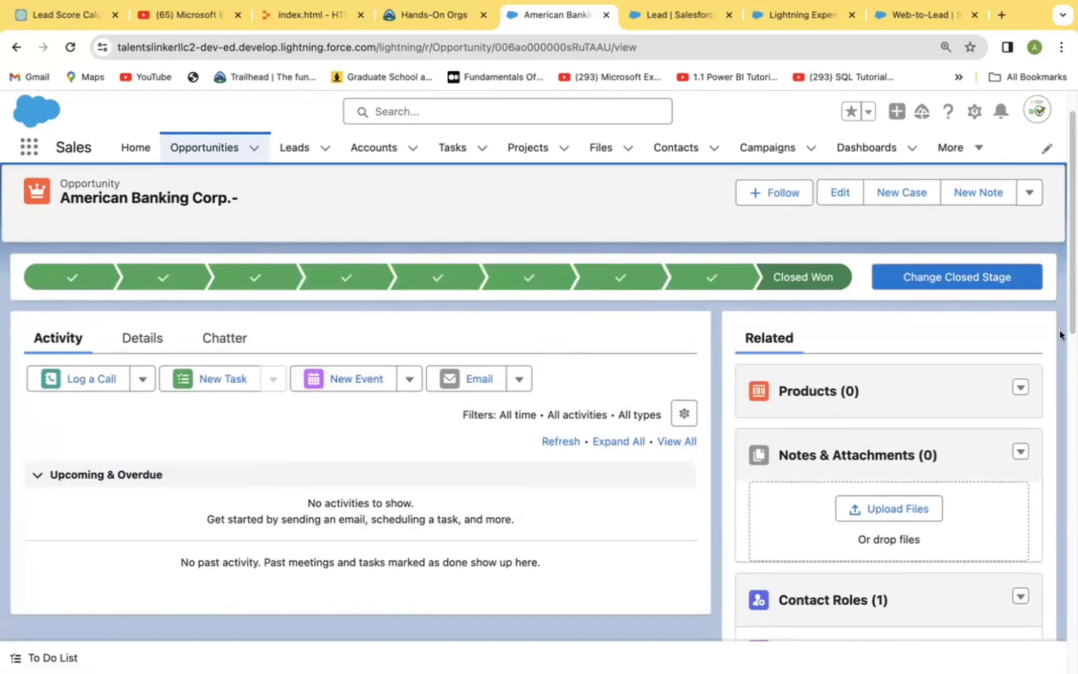
{"action": "scroll", "coordinate": [1058, 264], "scroll_direction": "down", "scroll_amount": 3}
{"action": "scroll", "coordinate": [1058, 264], "scroll_direction": "up", "scroll_amount": 4}
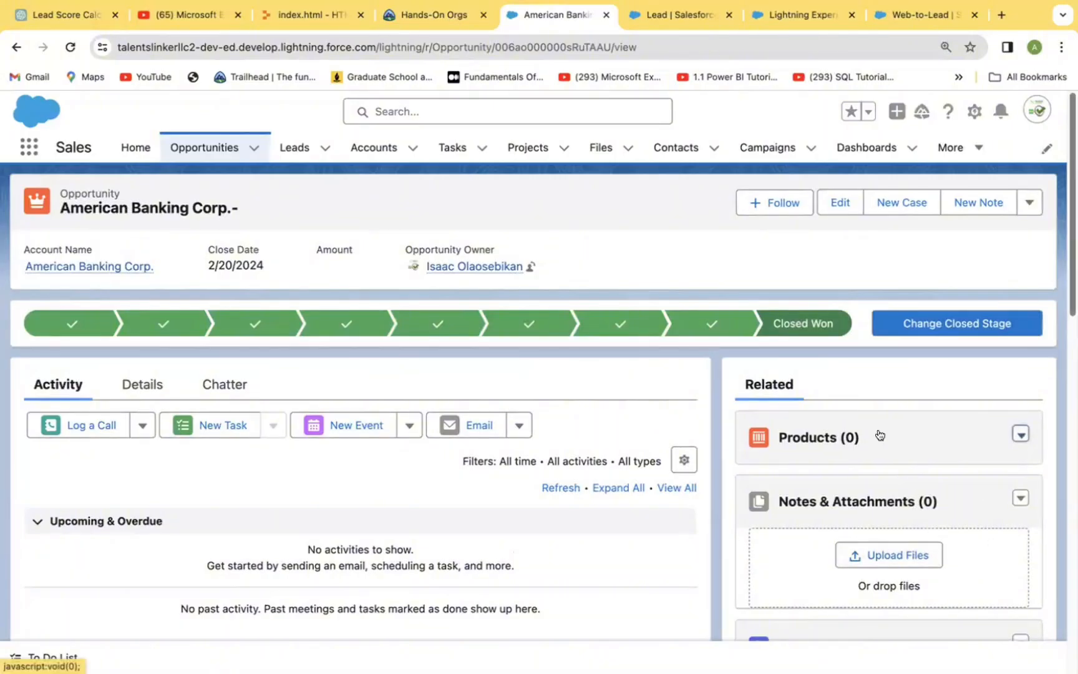
{"action": "left_click", "coordinate": [1021, 434]}
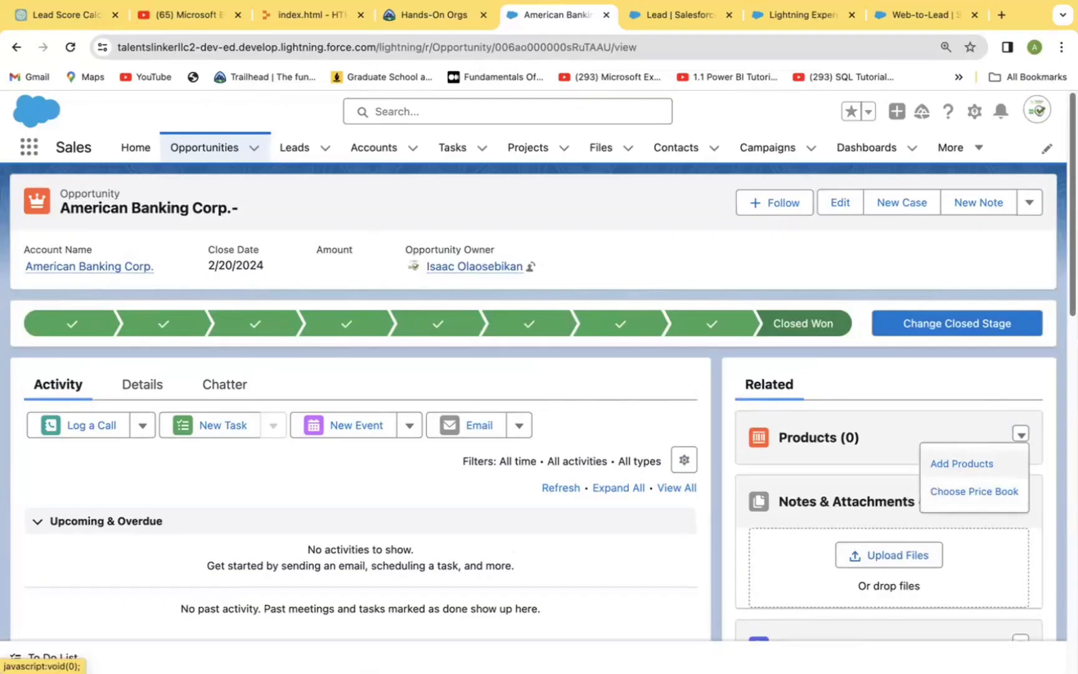
{"action": "left_click", "coordinate": [869, 266]}
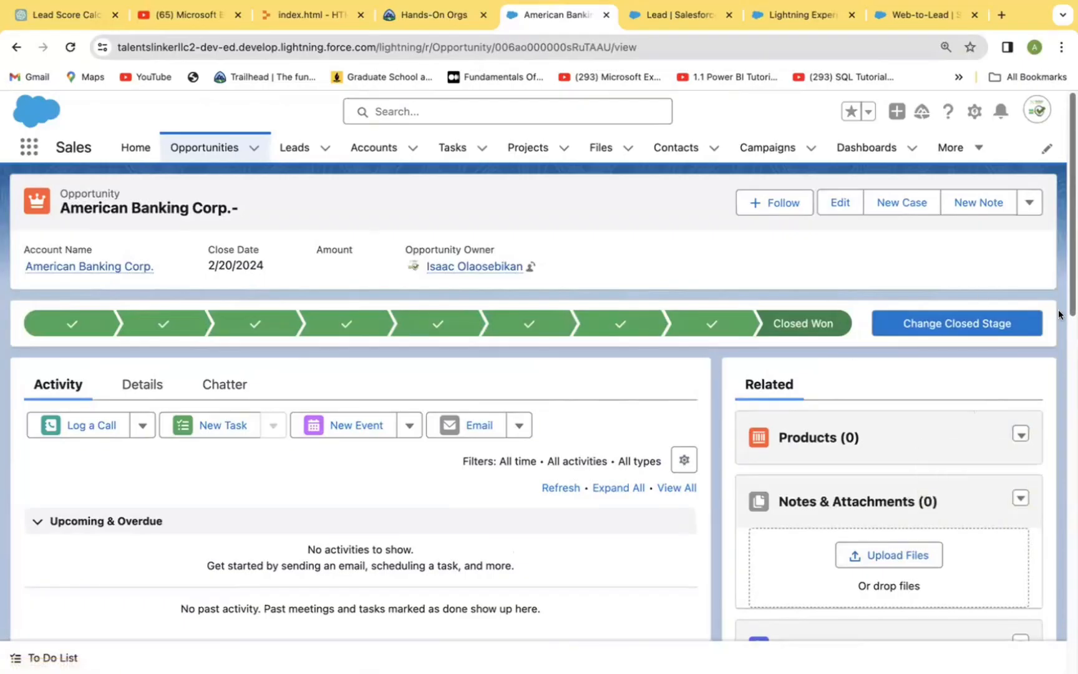